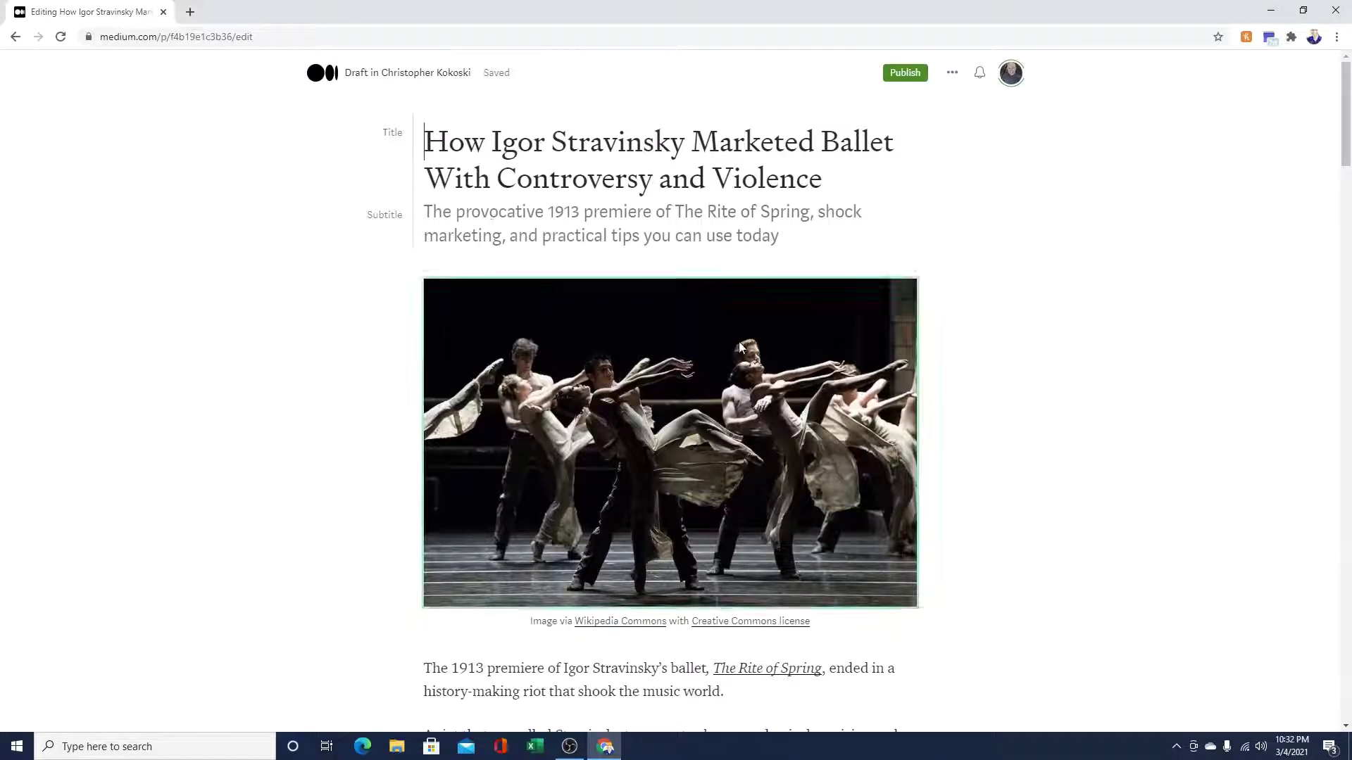
Check the source and license links in the caption below the ballet photo
scroll(768, 347, down, 1)
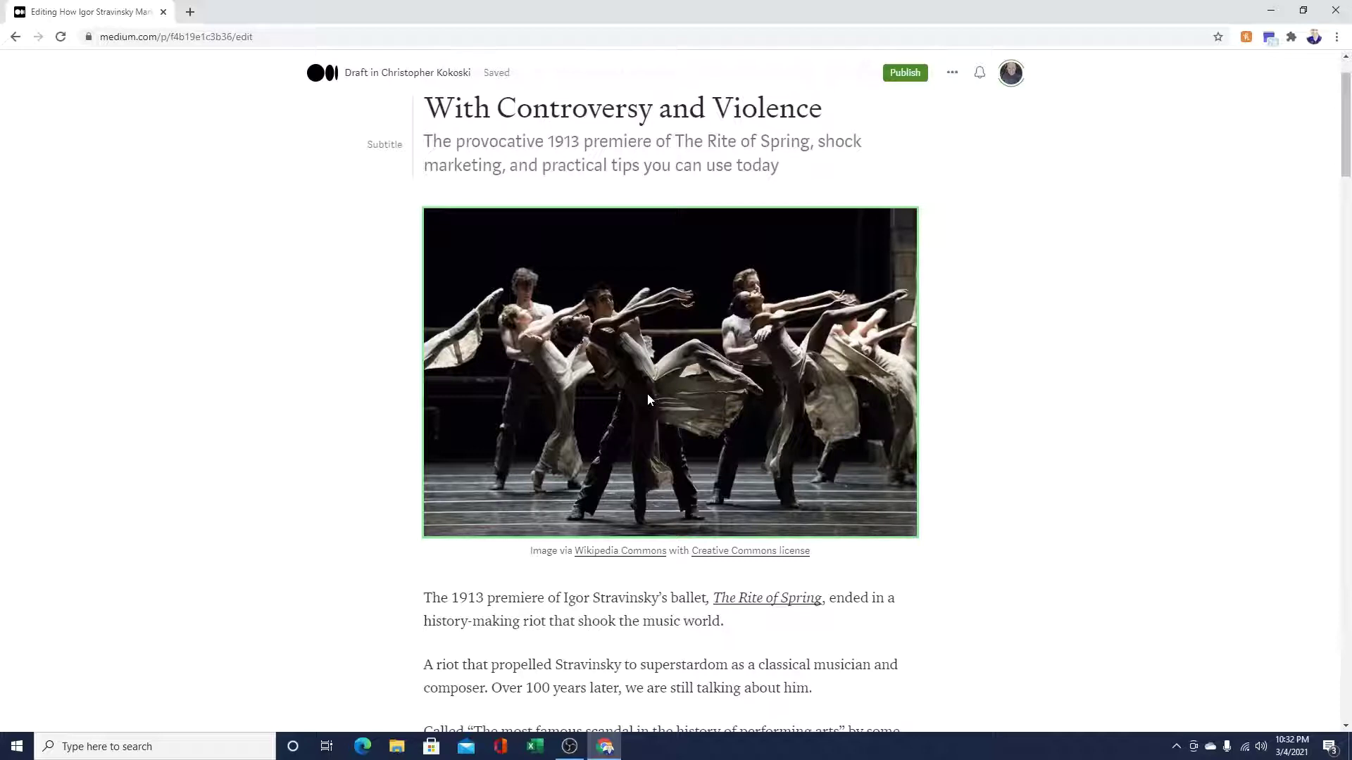
click(945, 393)
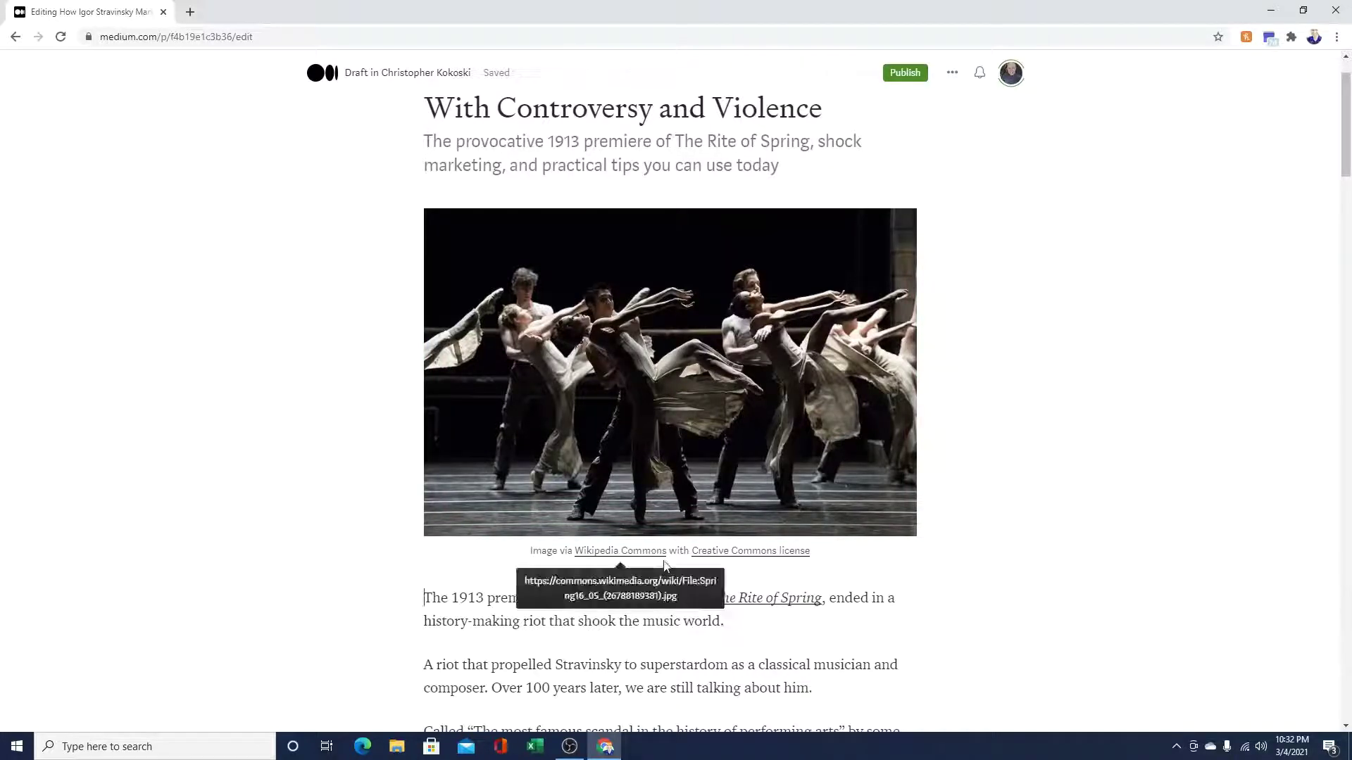
mouse_move(782, 555)
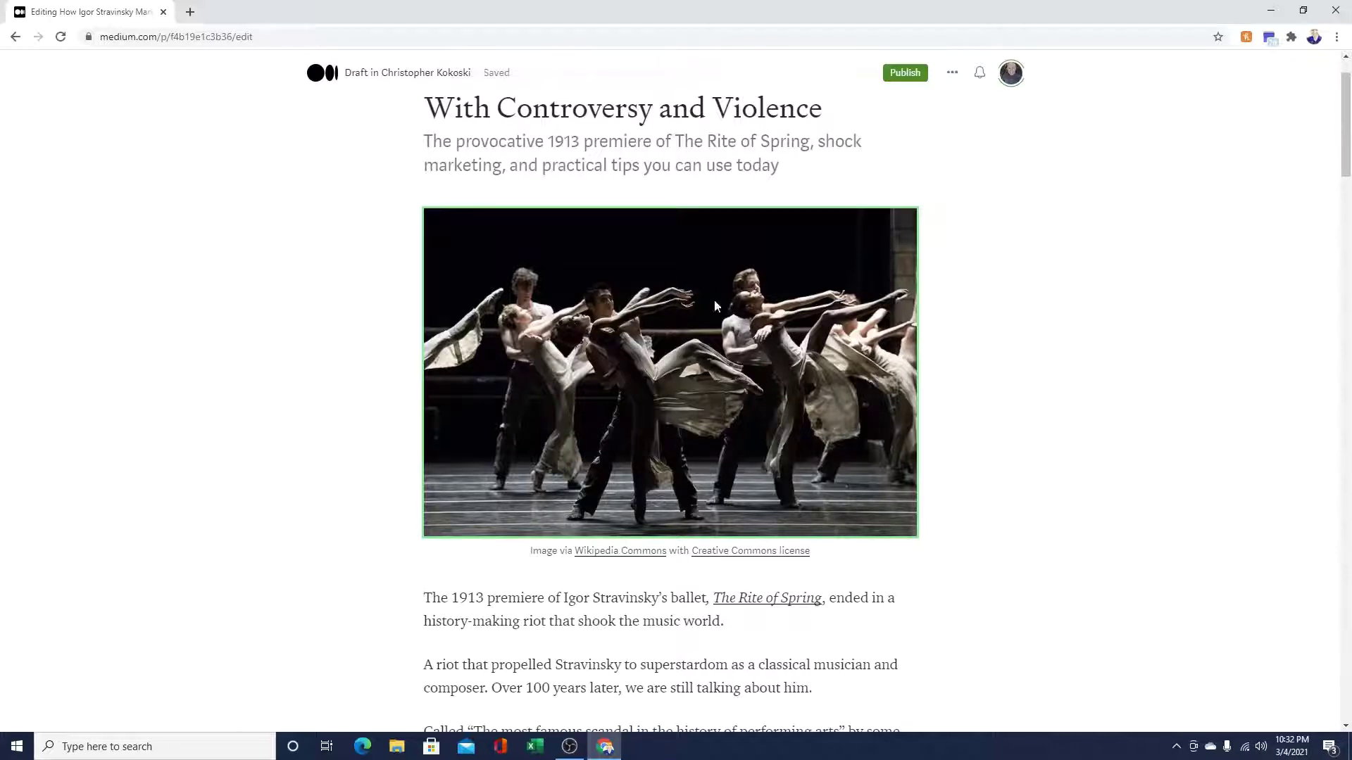
scroll(688, 363, up, 1)
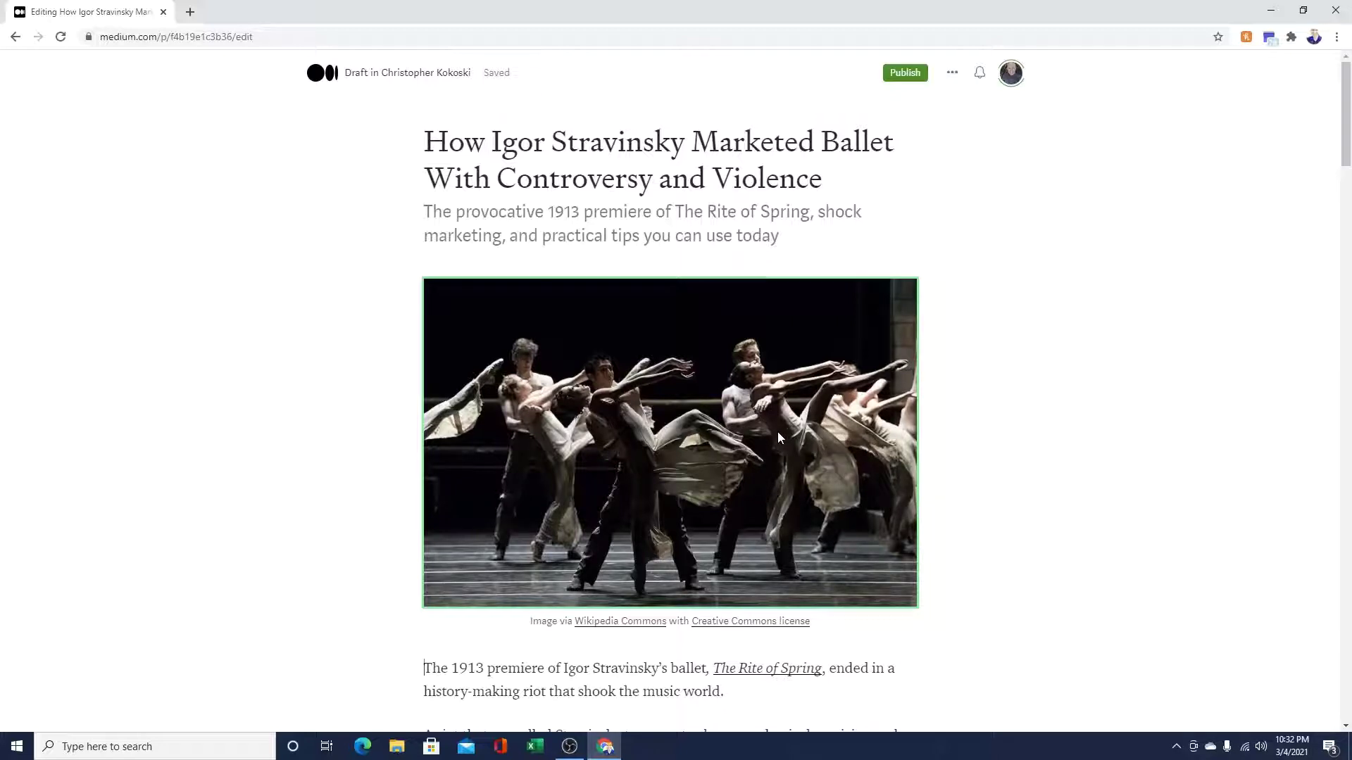
Review the alternative text of the ballet photo and save it
click(733, 362)
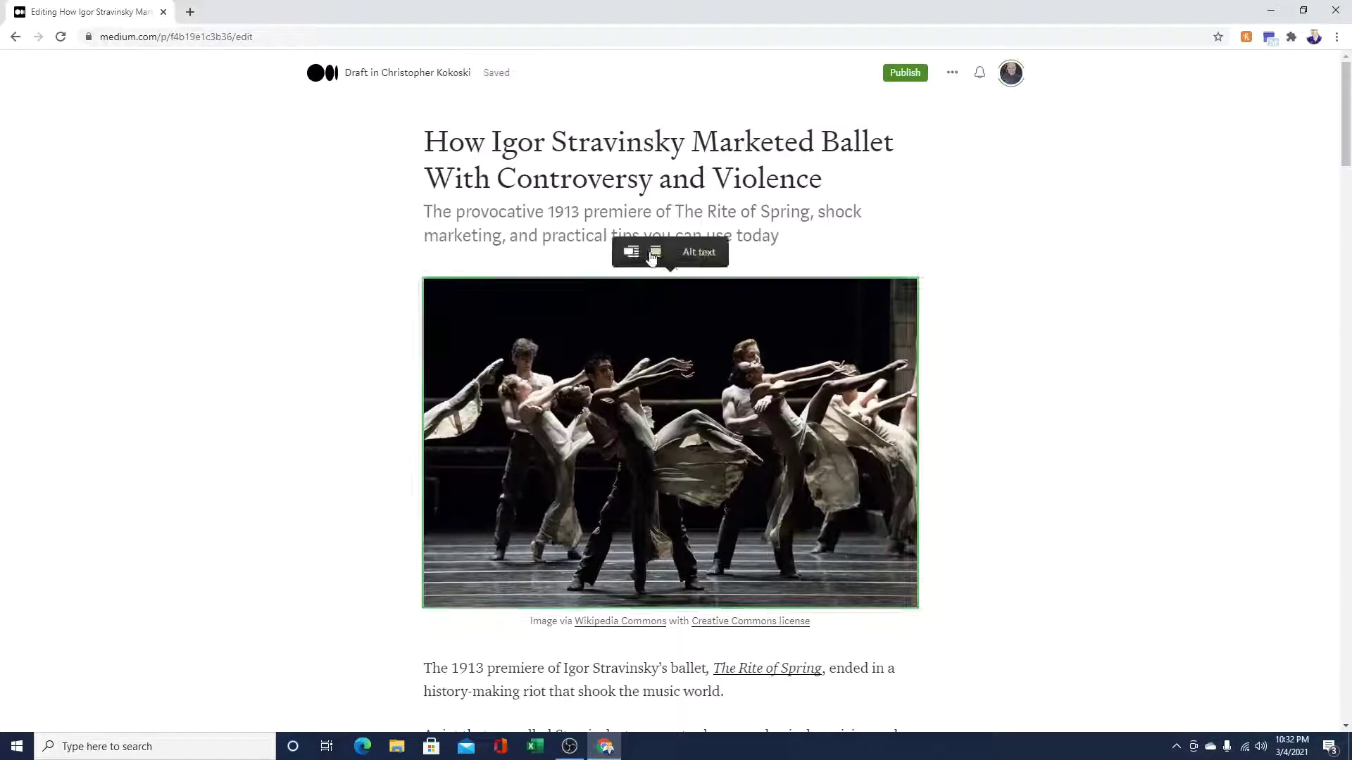
click(705, 257)
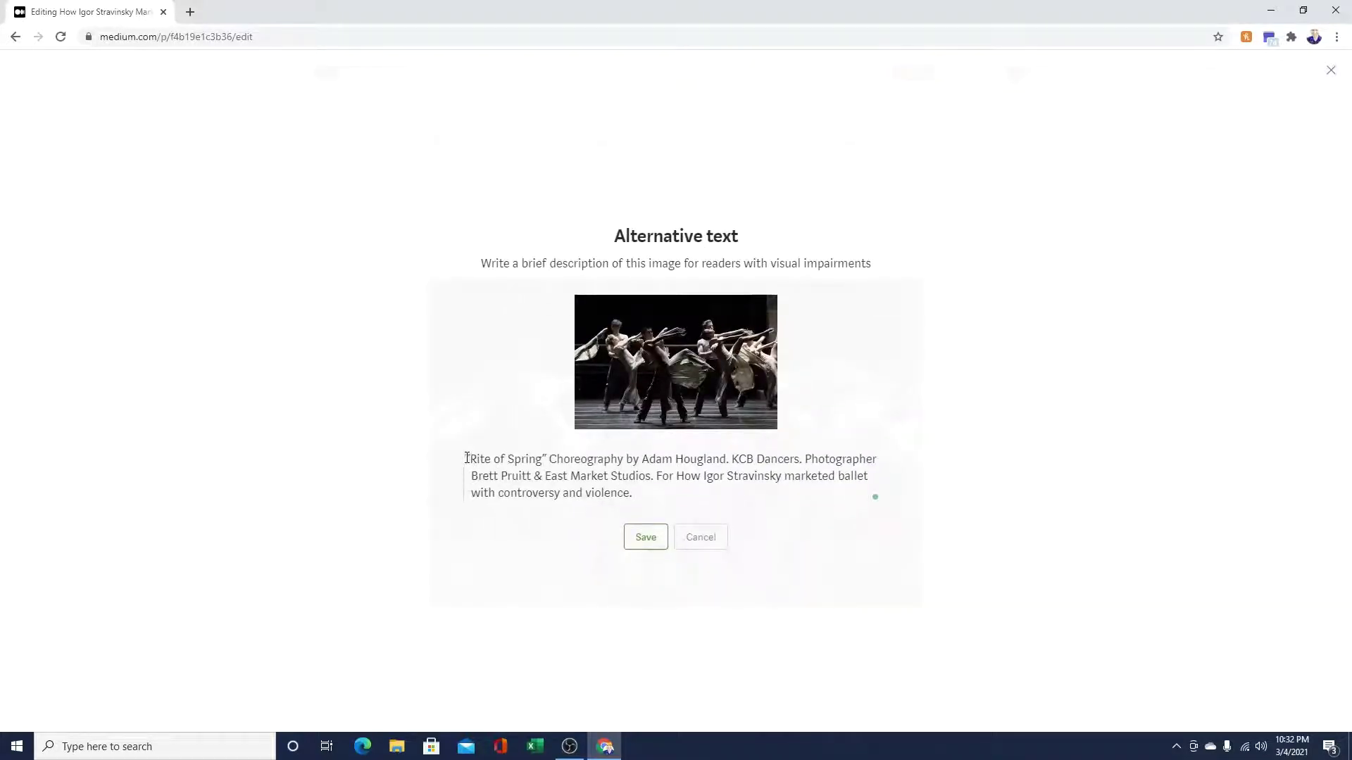
drag(466, 458, 862, 491)
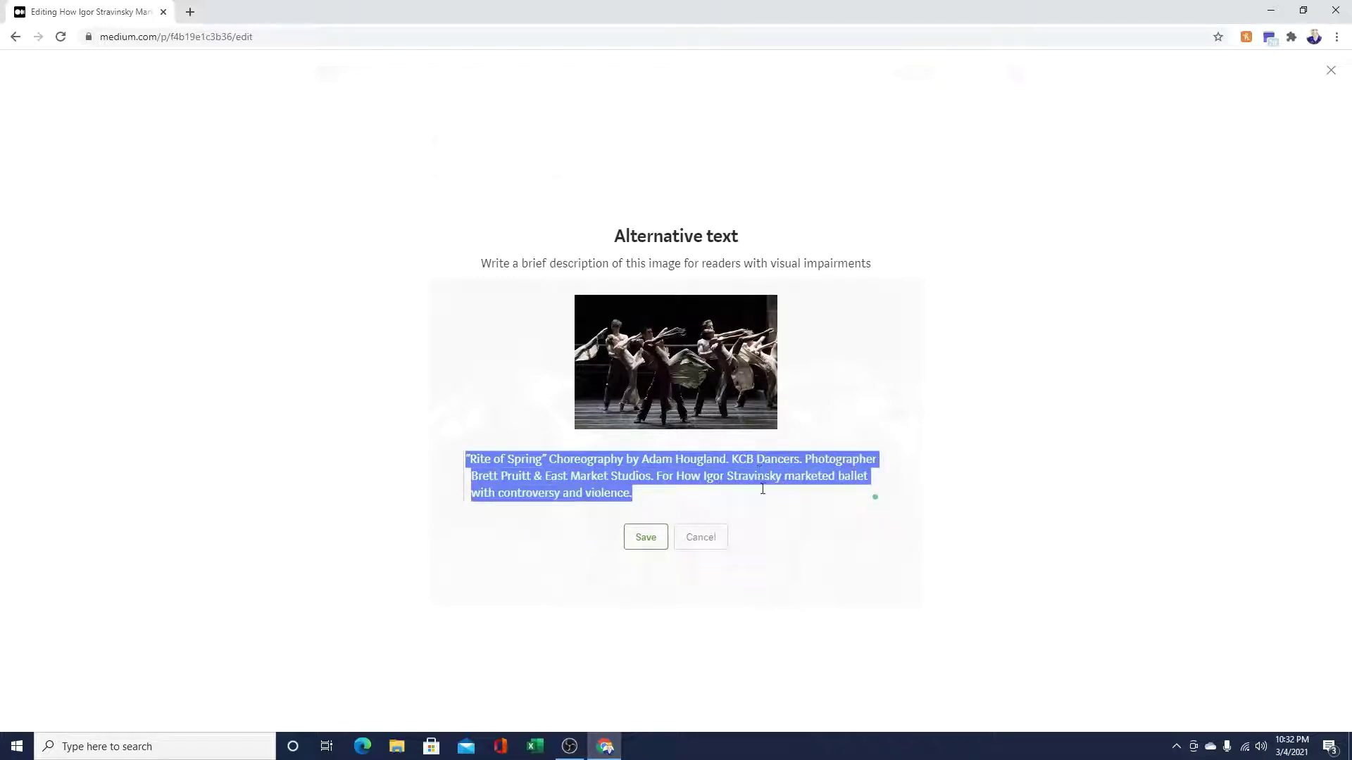
click(644, 537)
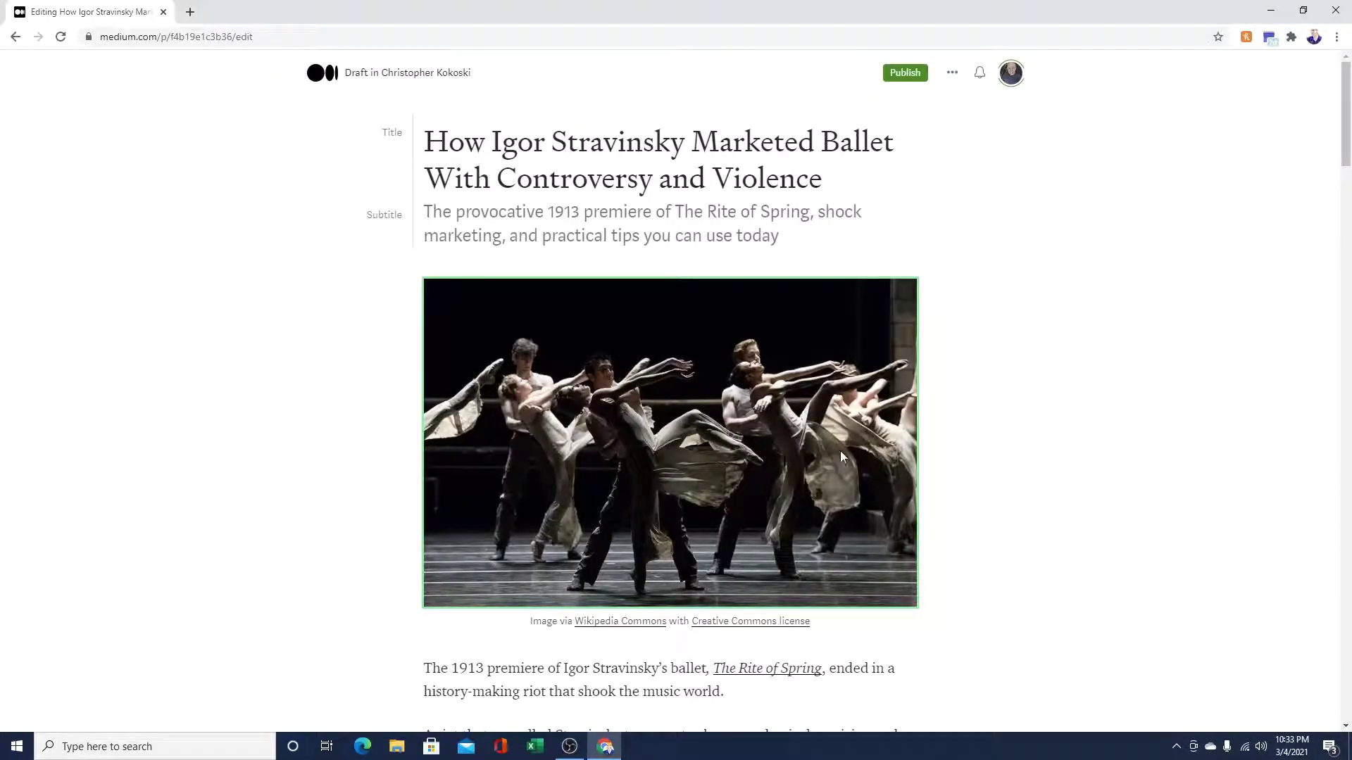
Review the story's display title and subtitle as well as its tags, saving the tags
click(952, 72)
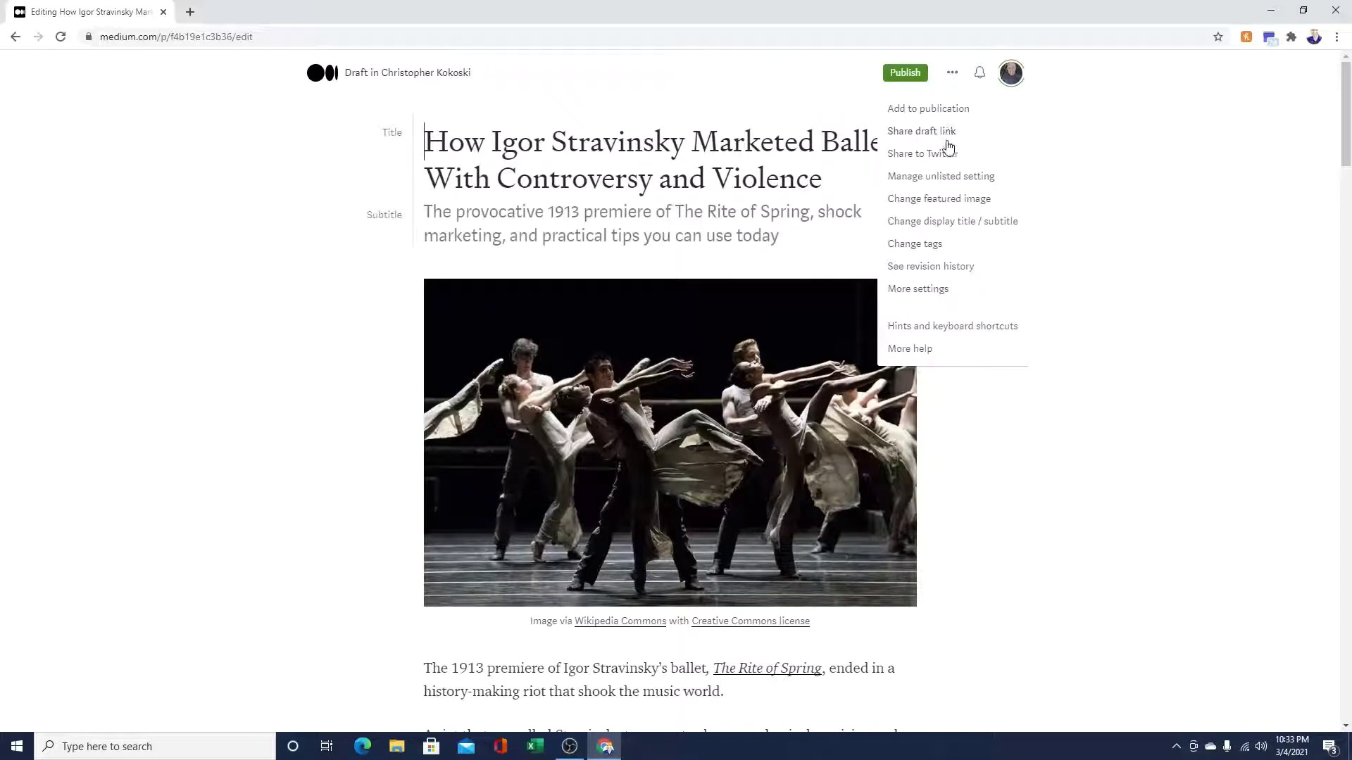
click(944, 222)
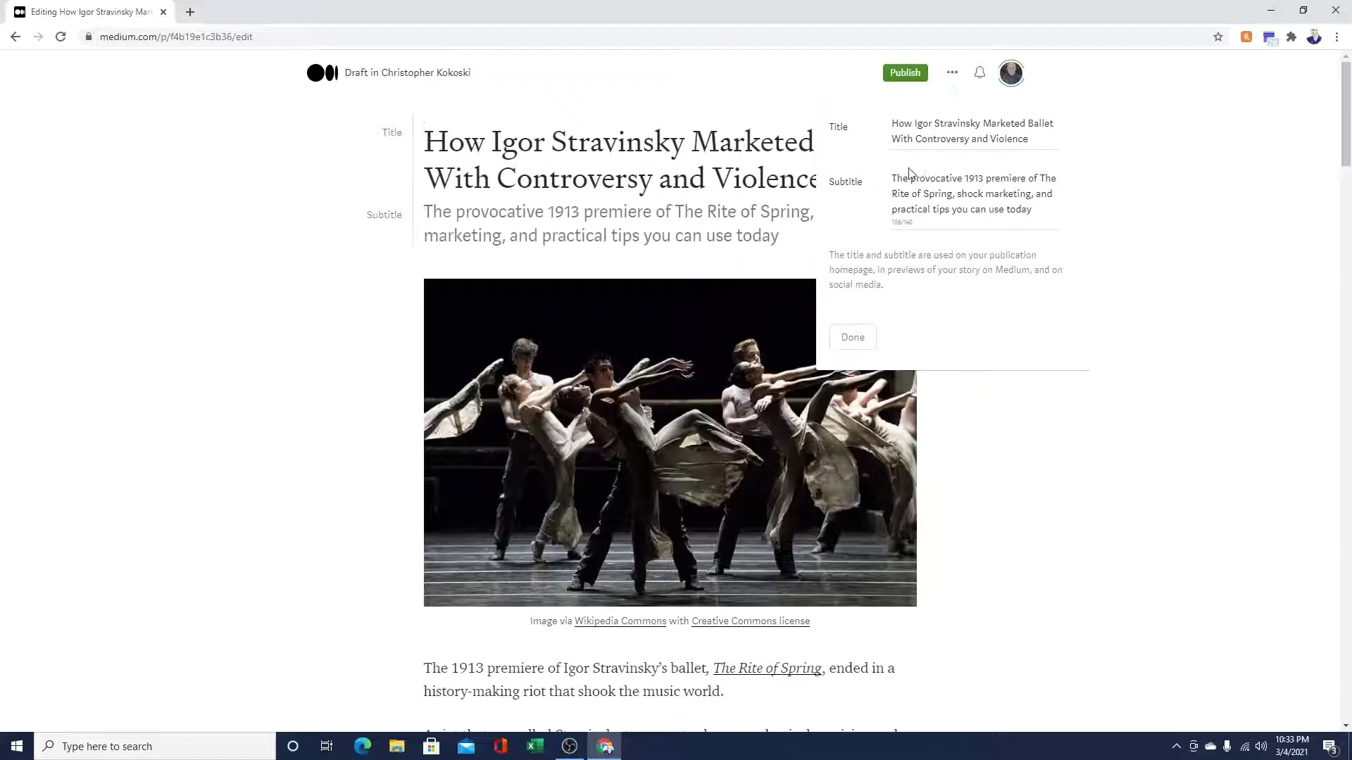
click(866, 339)
click(918, 245)
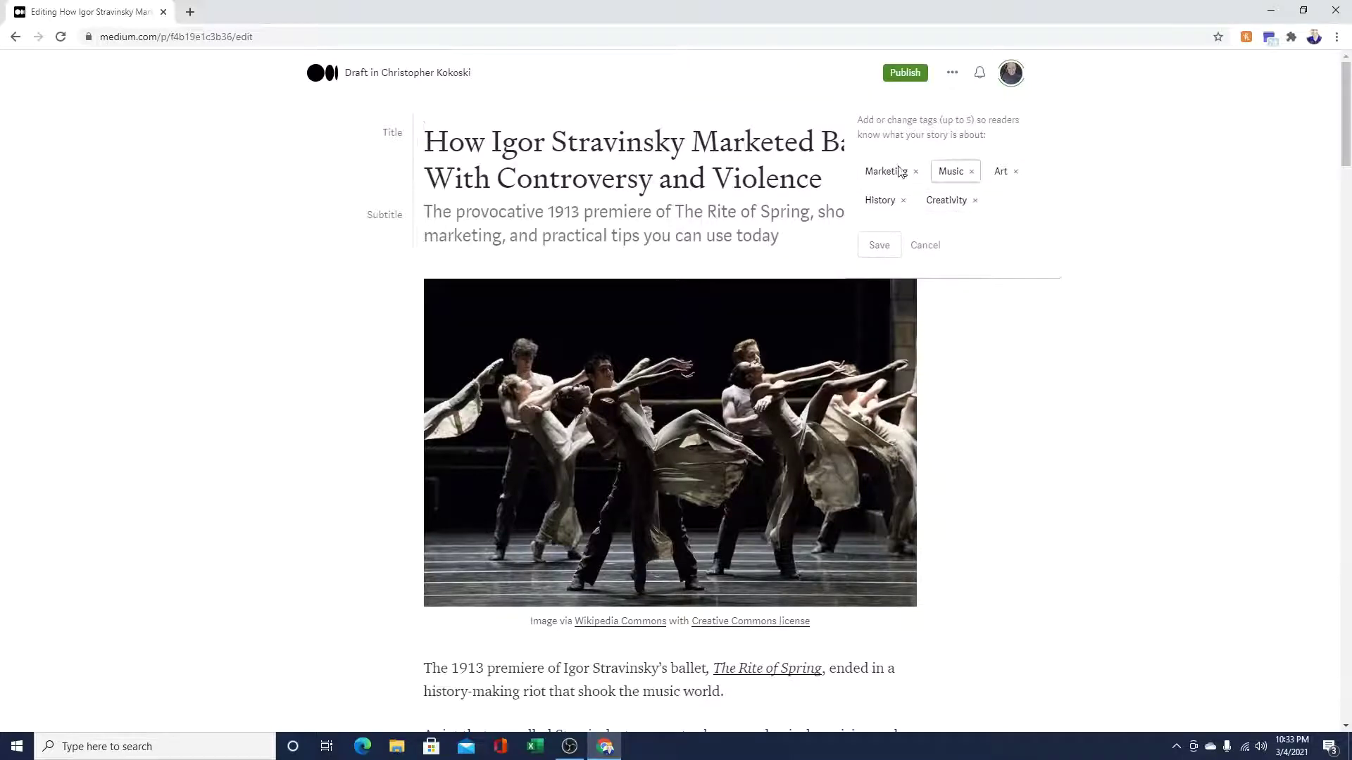
click(877, 246)
Open the story's full settings and review the story preview, author details, partner program status and tags
click(930, 292)
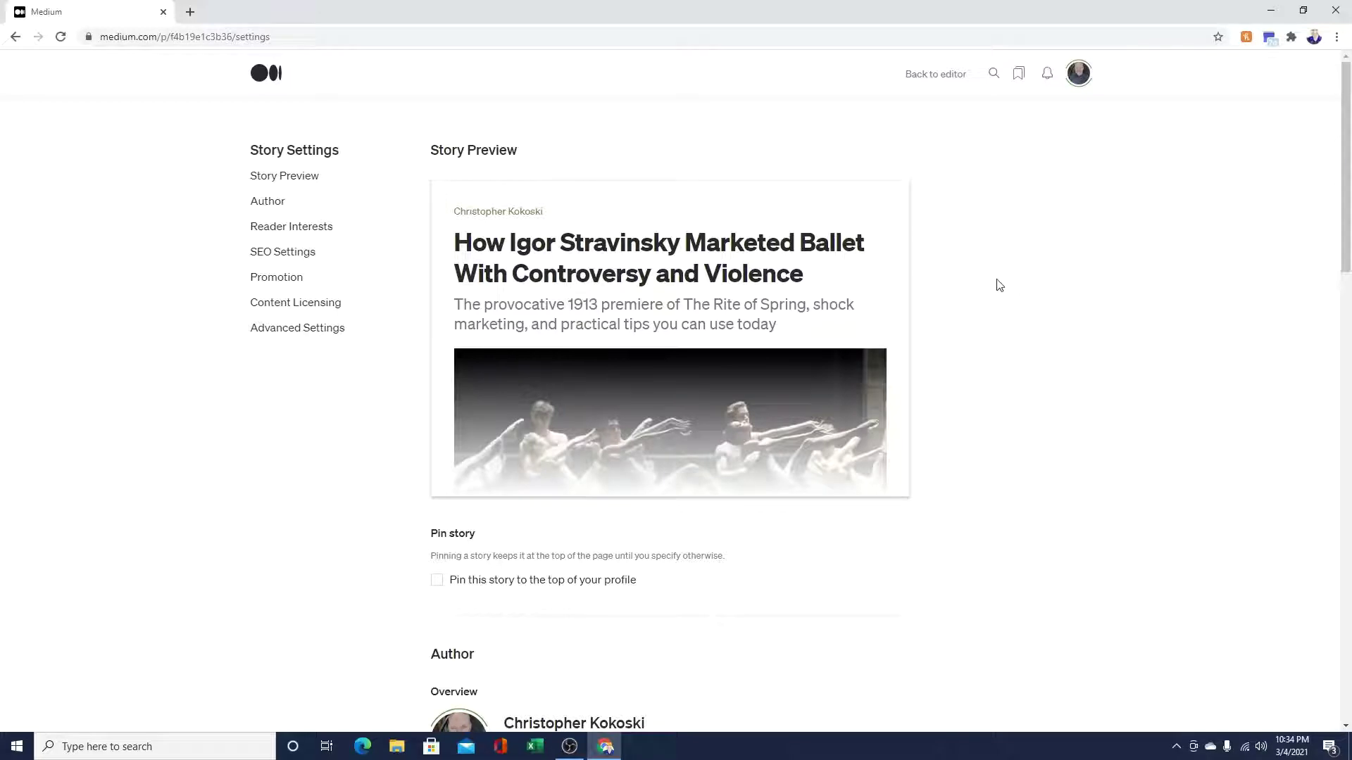
scroll(947, 297, down, 7)
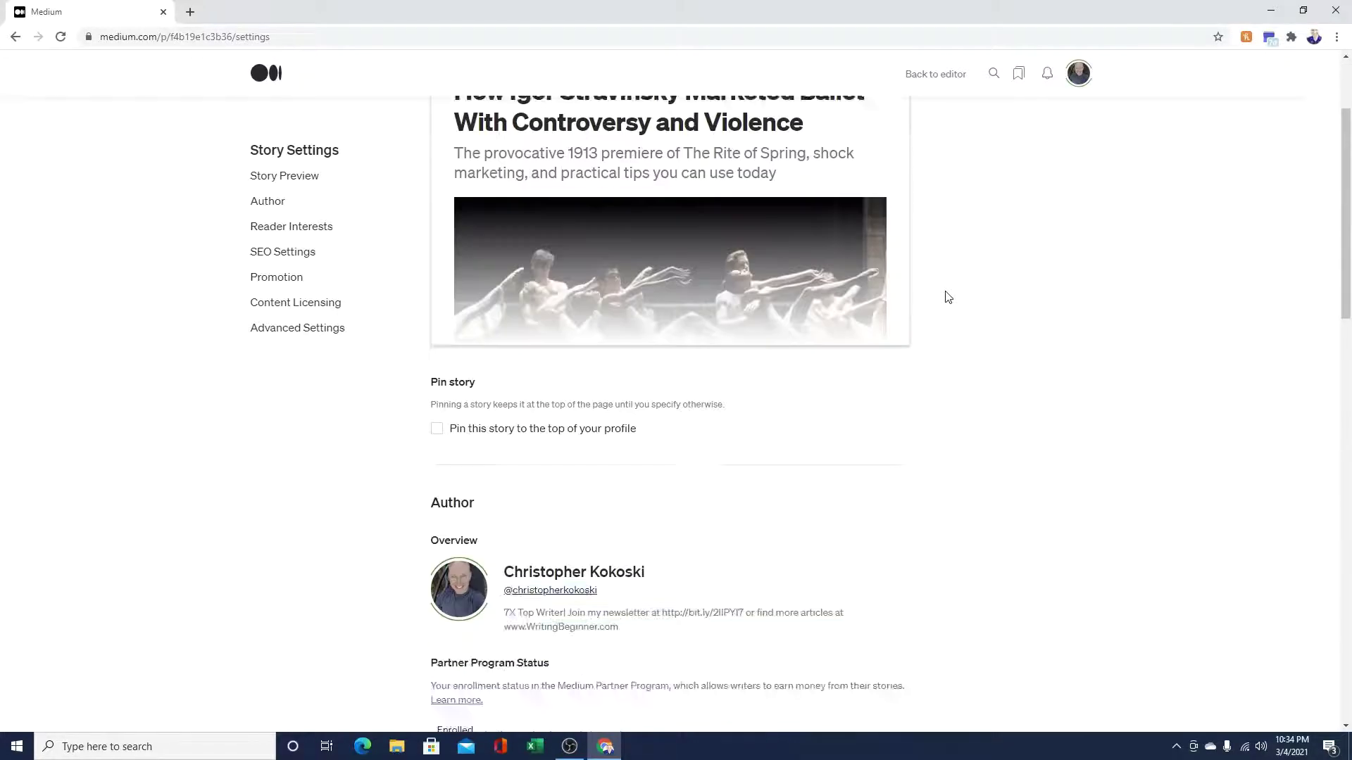
scroll(948, 297, down, 3)
scroll(947, 297, down, 2)
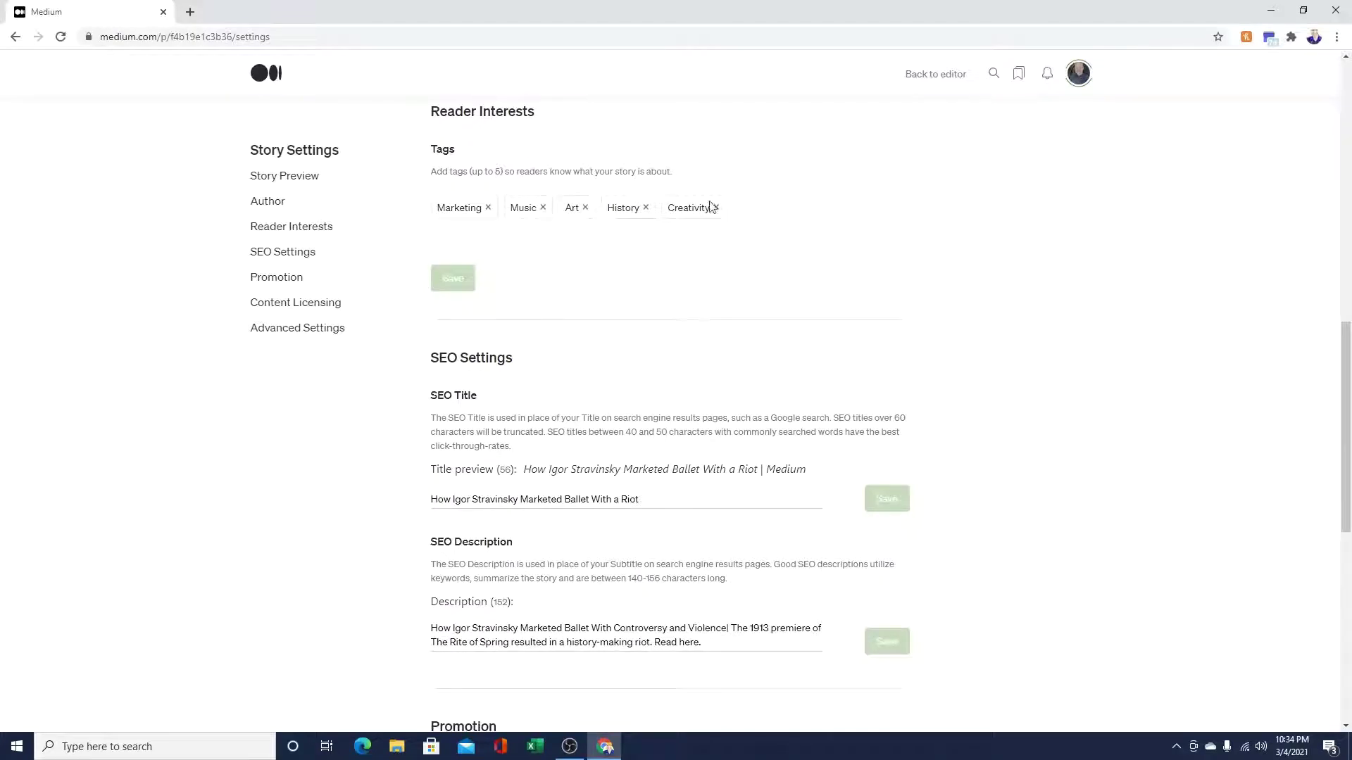
scroll(782, 323, up, 4)
scroll(786, 327, up, 1)
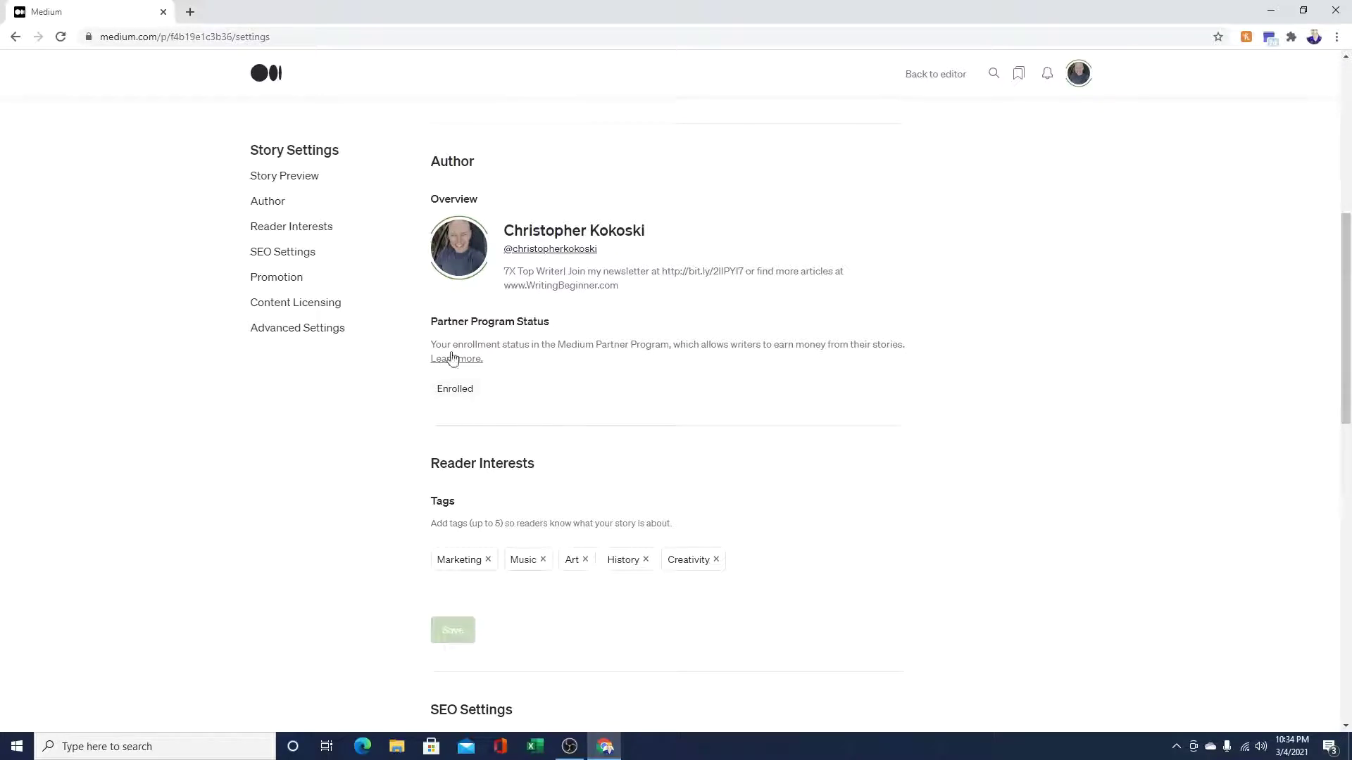
scroll(682, 386, down, 6)
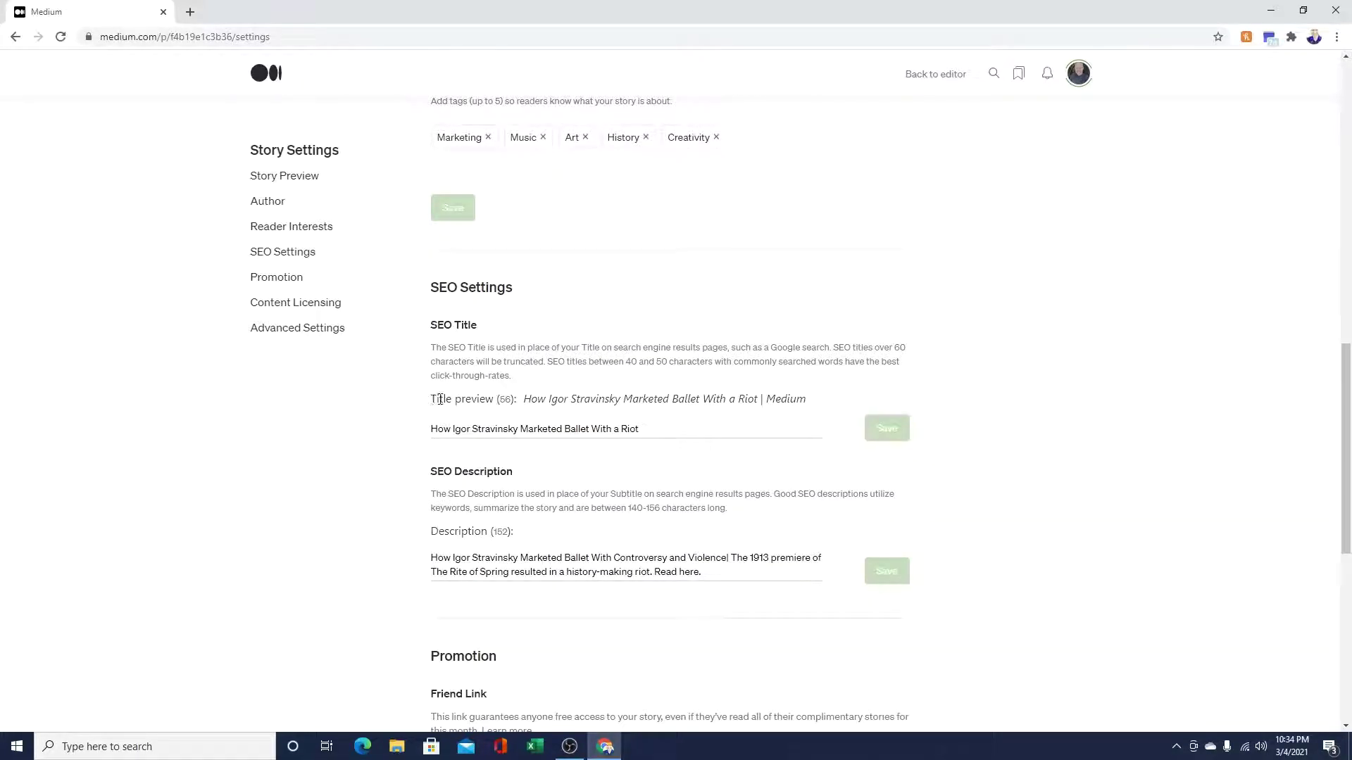
Examine the SEO title and its preview against the recommended title length in the SEO settings
drag(440, 399, 519, 399)
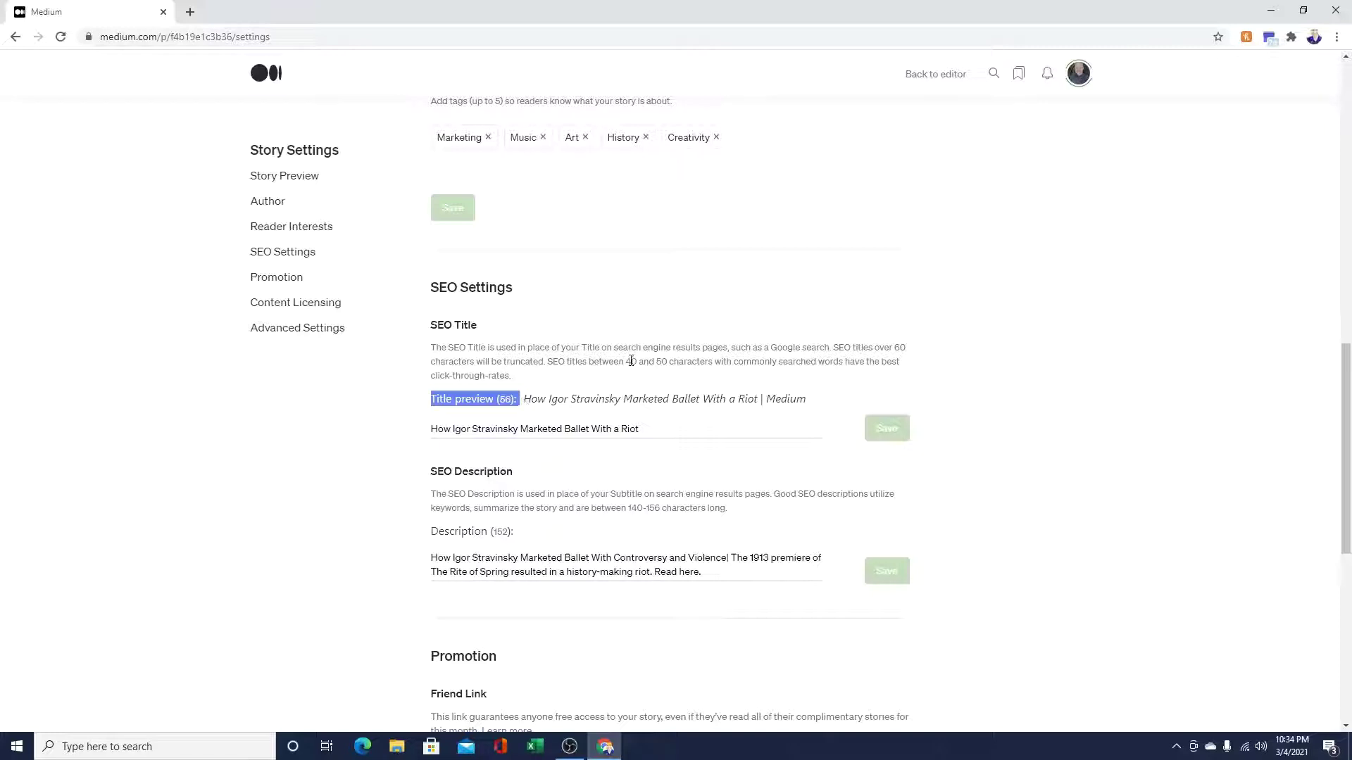
drag(549, 361, 707, 361)
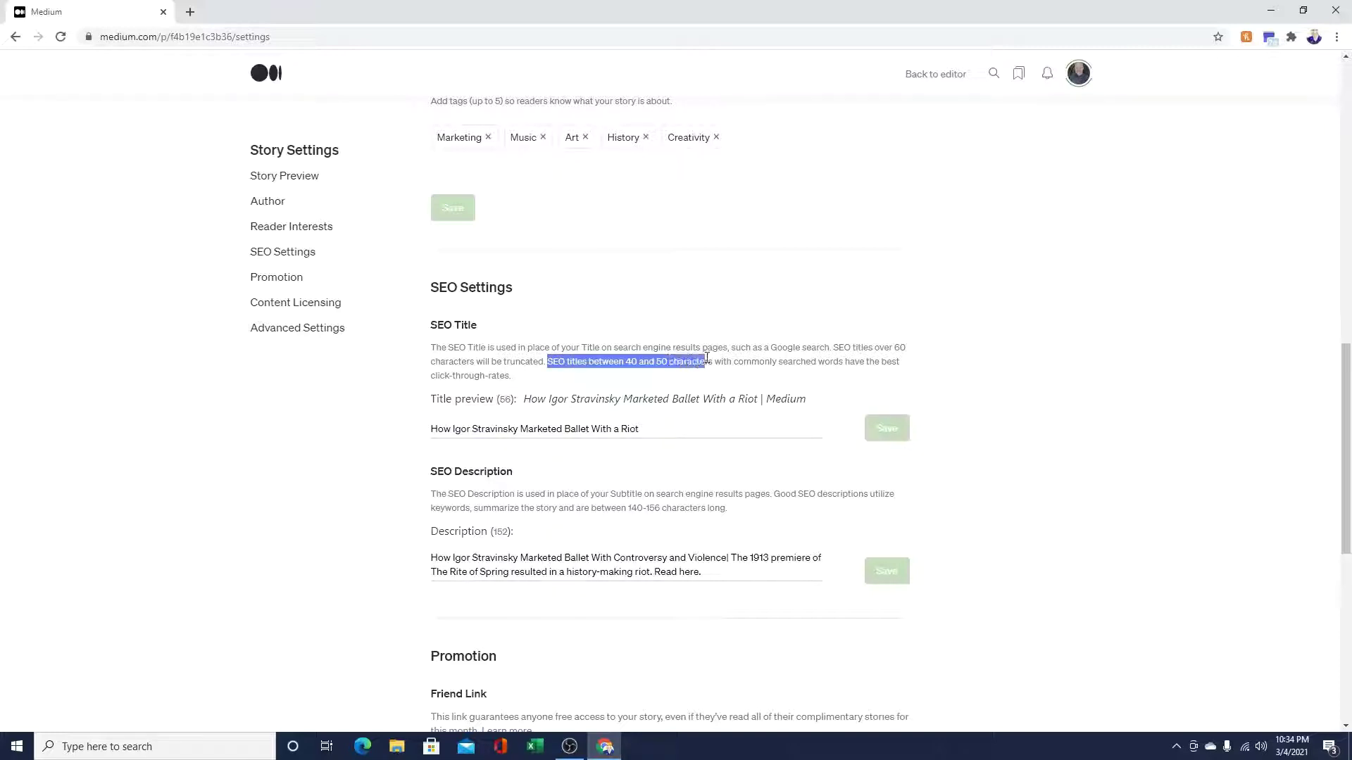
click(670, 427)
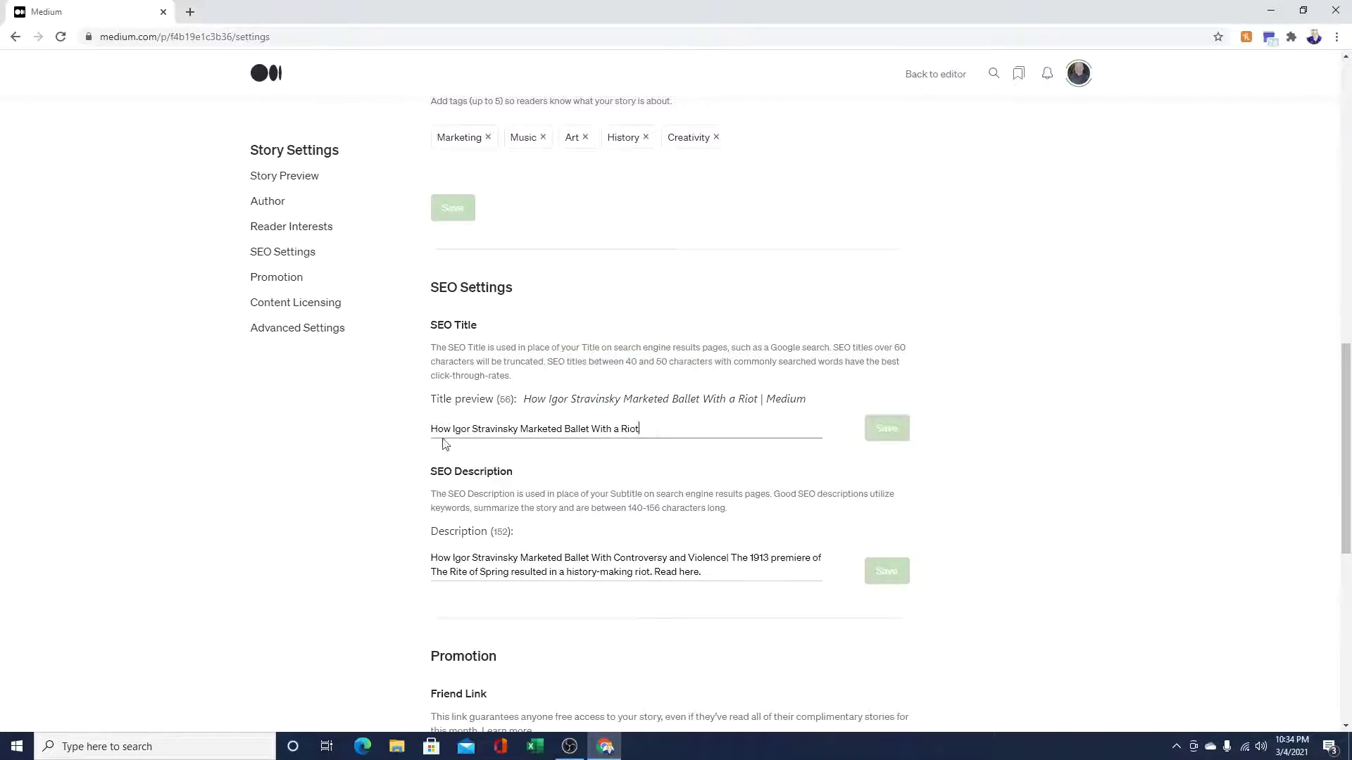
drag(435, 427, 642, 425)
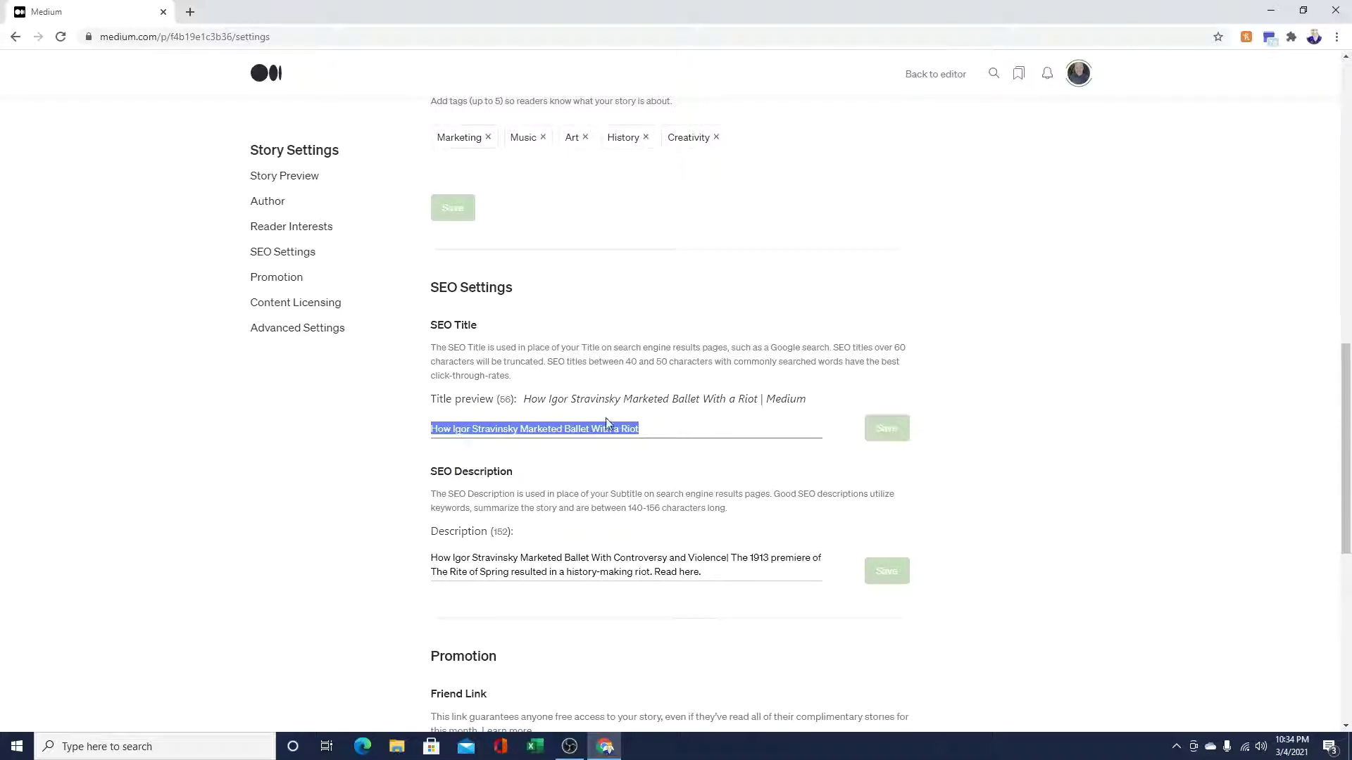
click(665, 426)
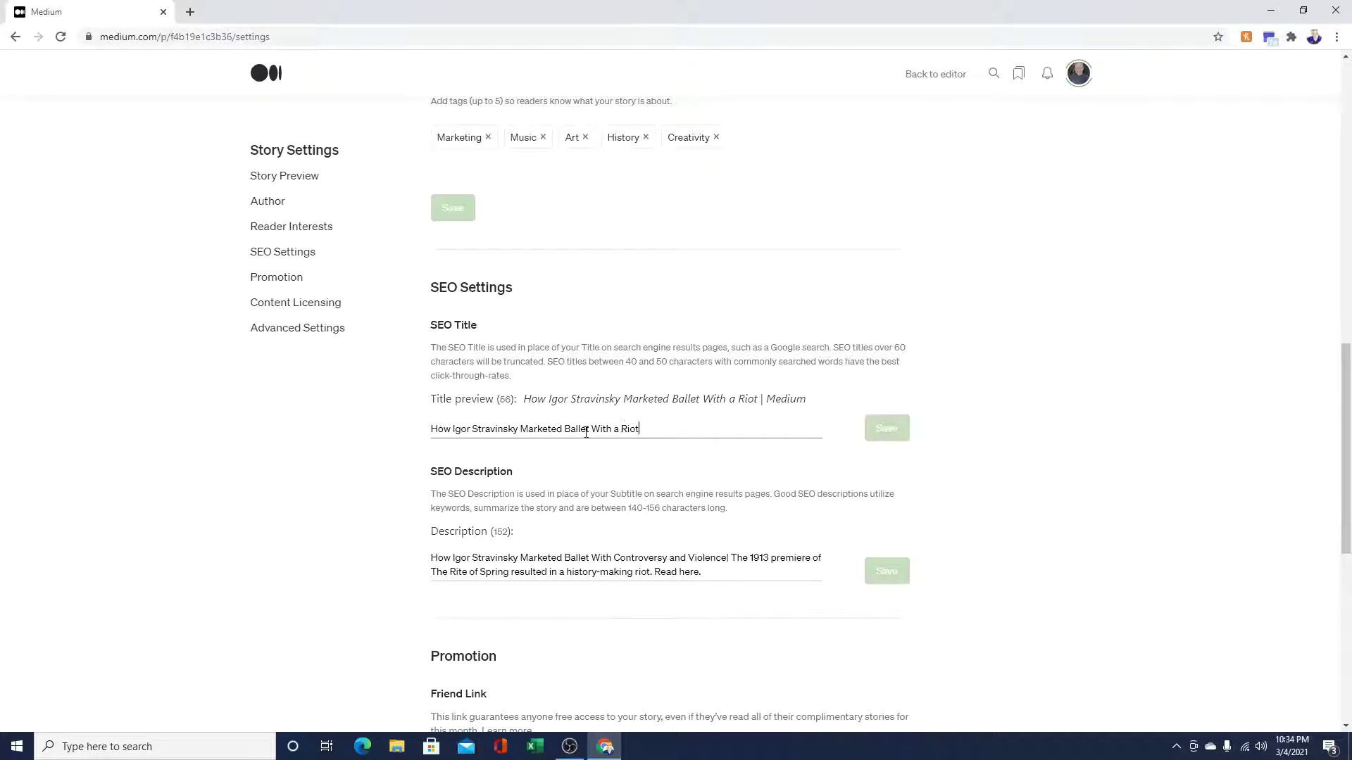
click(430, 429)
drag(648, 431, 435, 429)
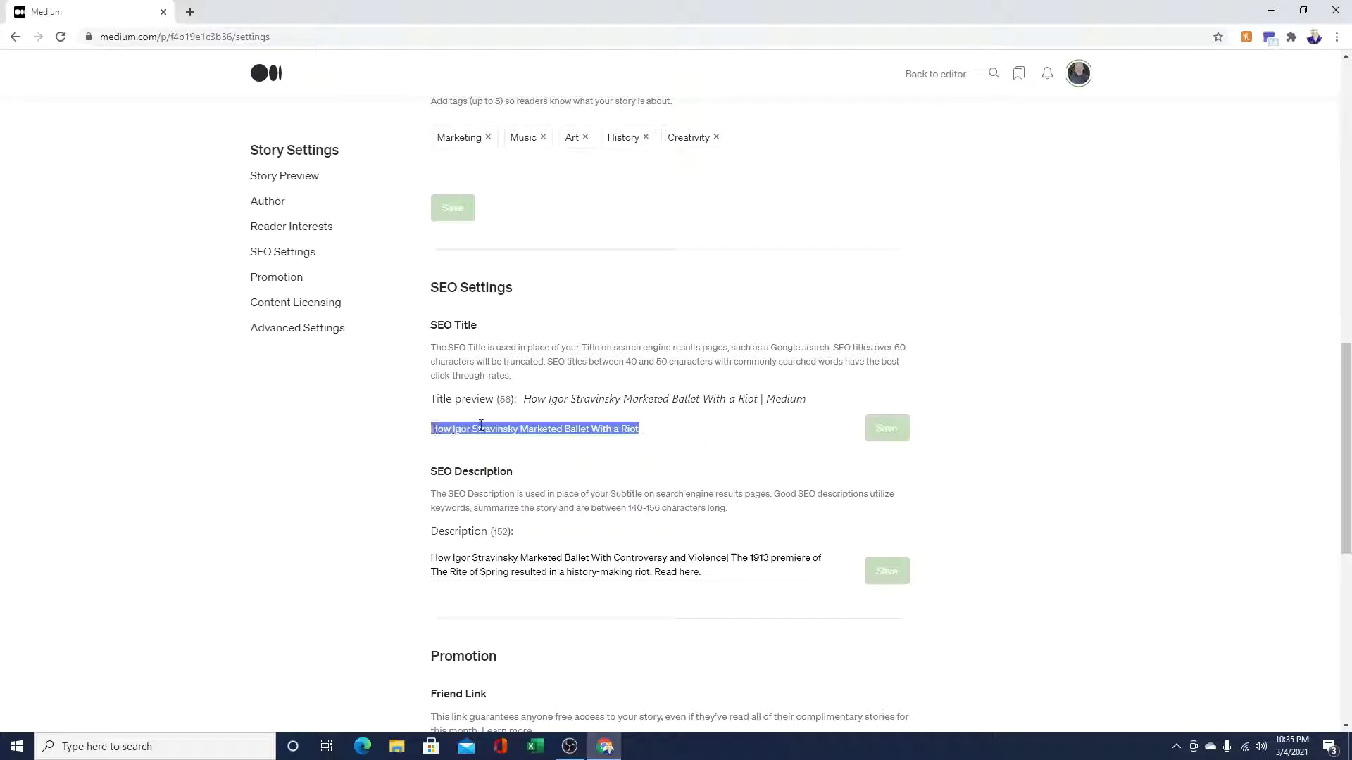
click(486, 373)
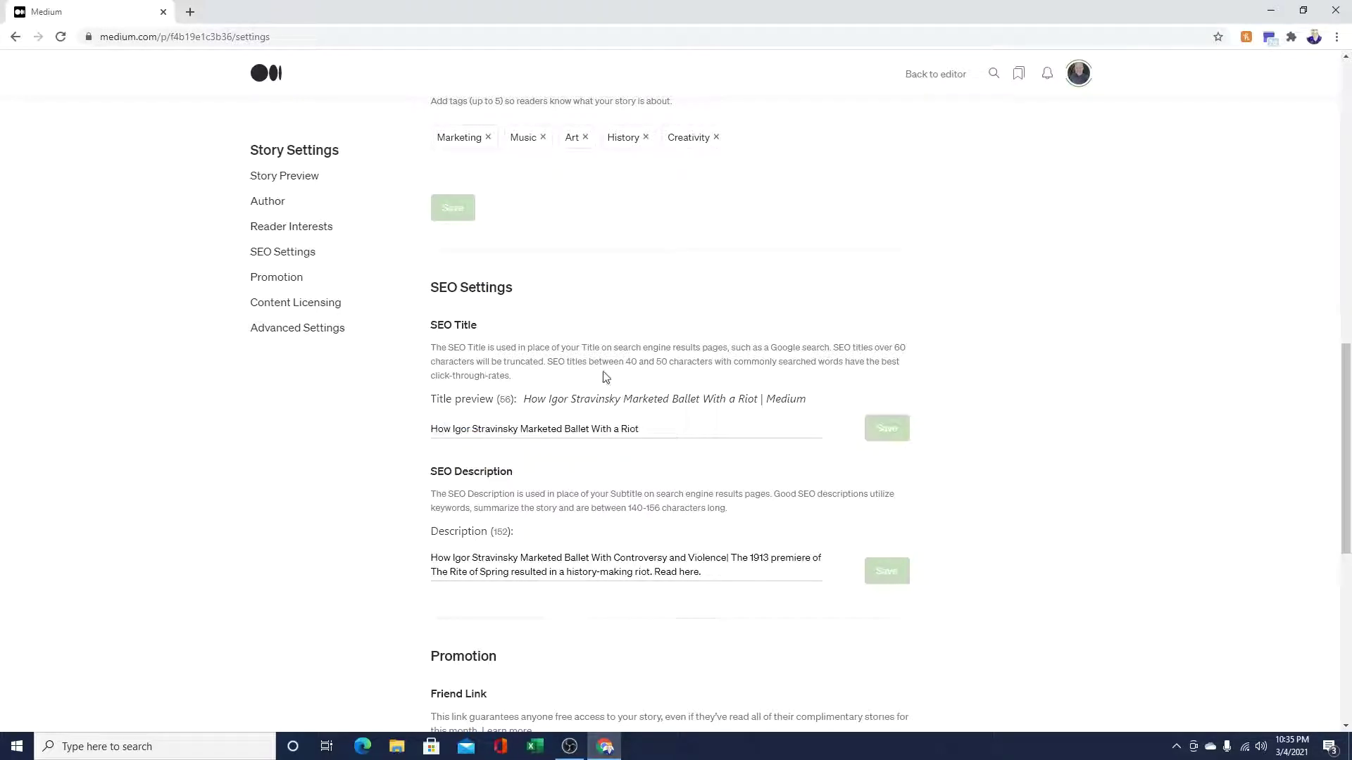
scroll(610, 380, up, 1)
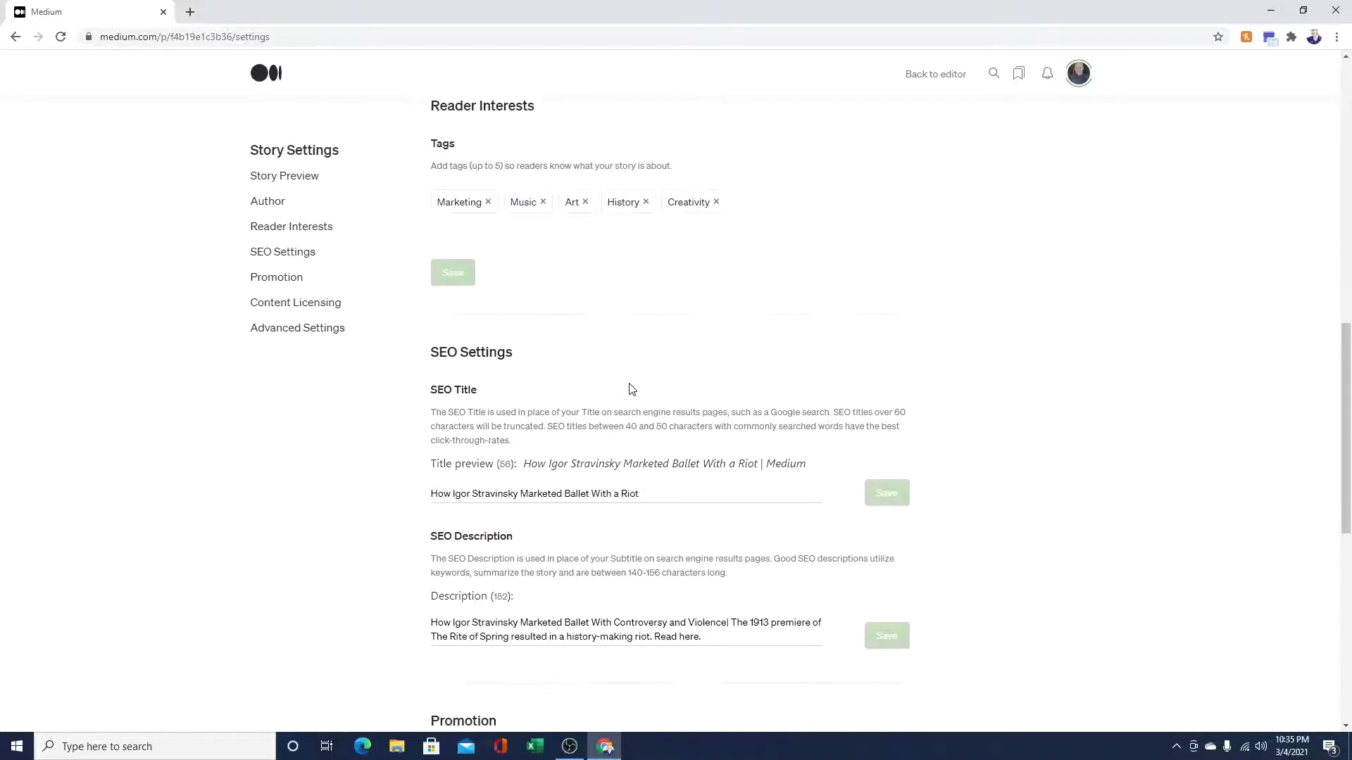
scroll(631, 390, down, 1)
drag(900, 347, 667, 361)
click(593, 424)
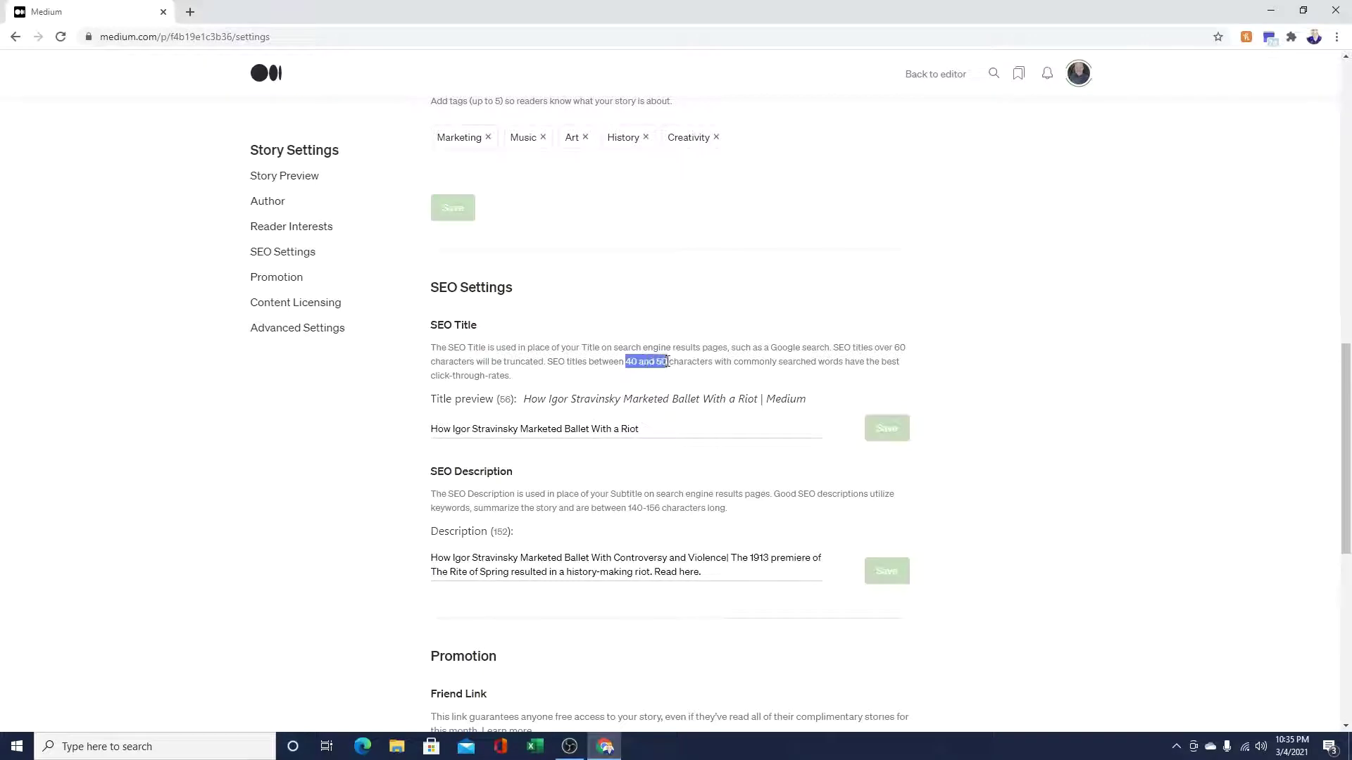
click(690, 426)
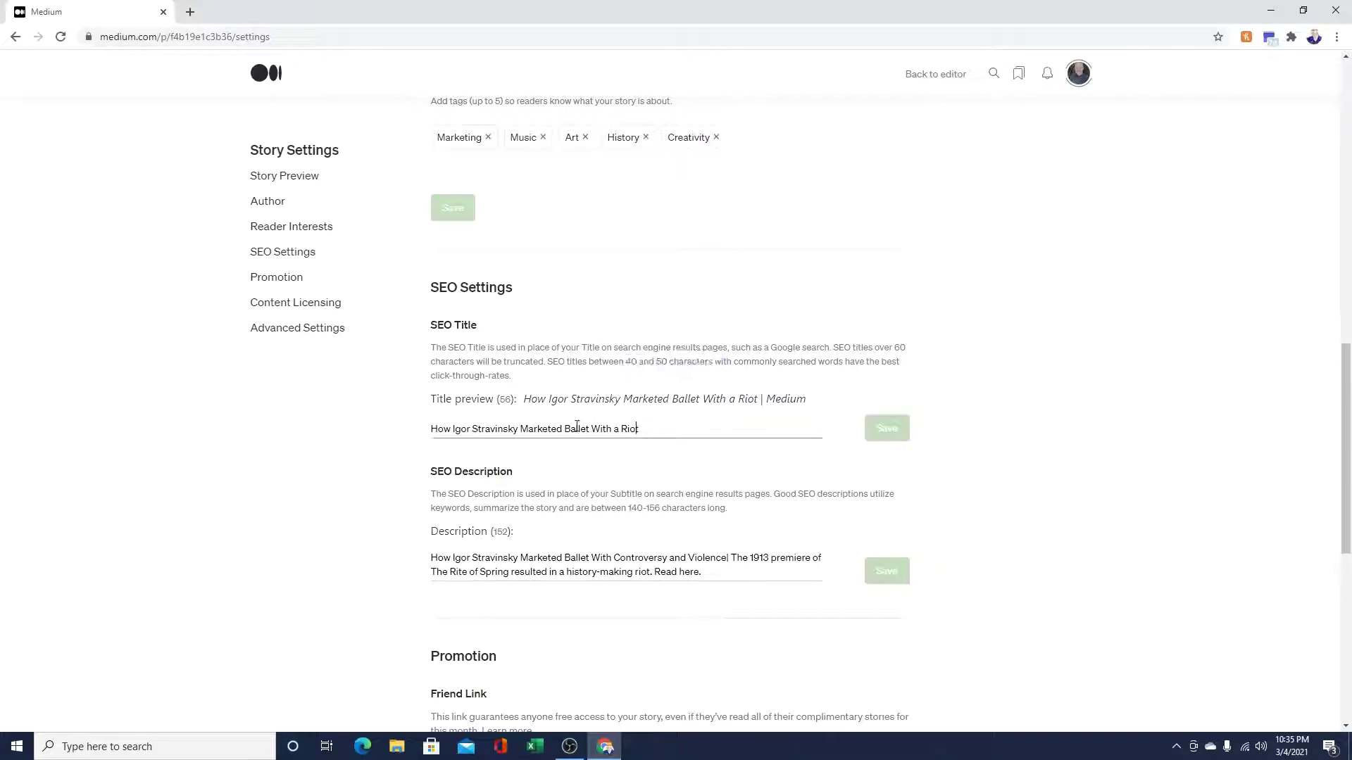
Examine the SEO description and the recommended character range for it
scroll(619, 282, down, 3)
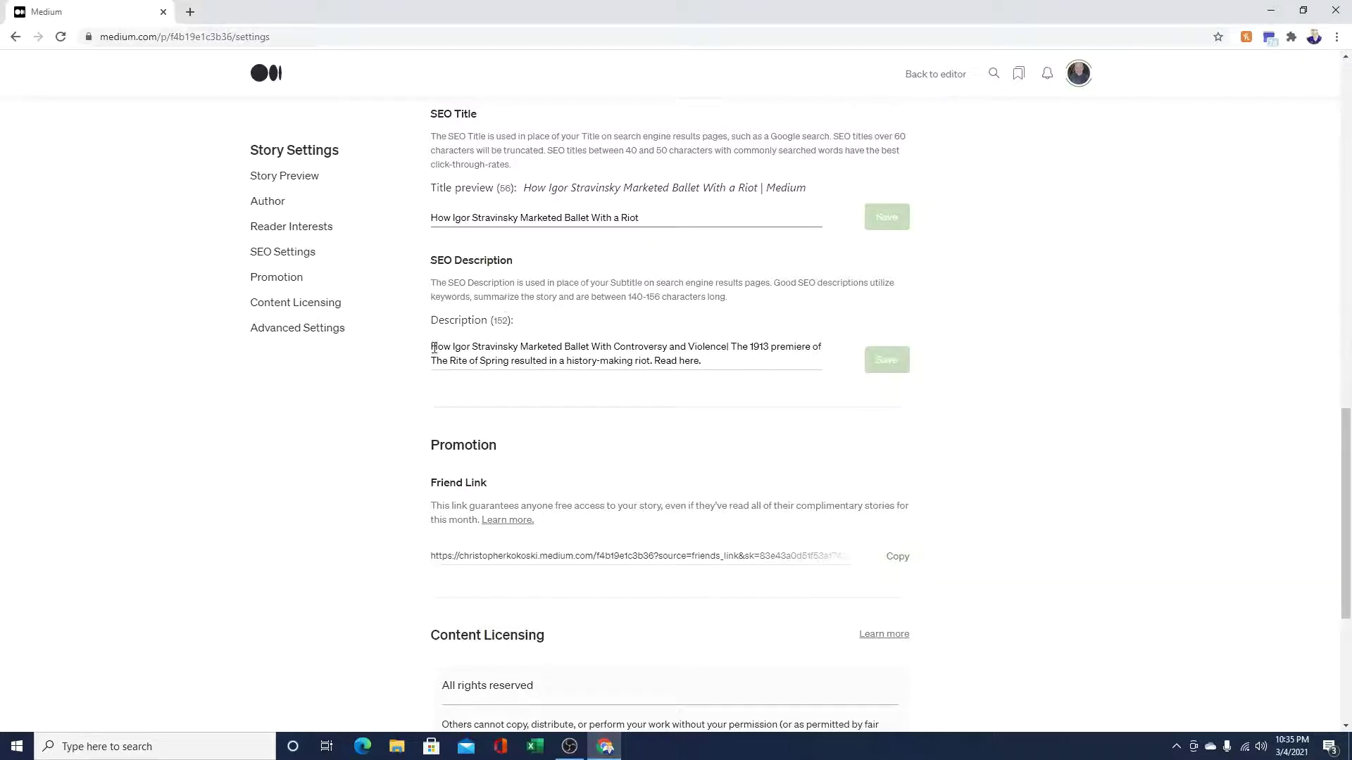
drag(433, 347, 684, 364)
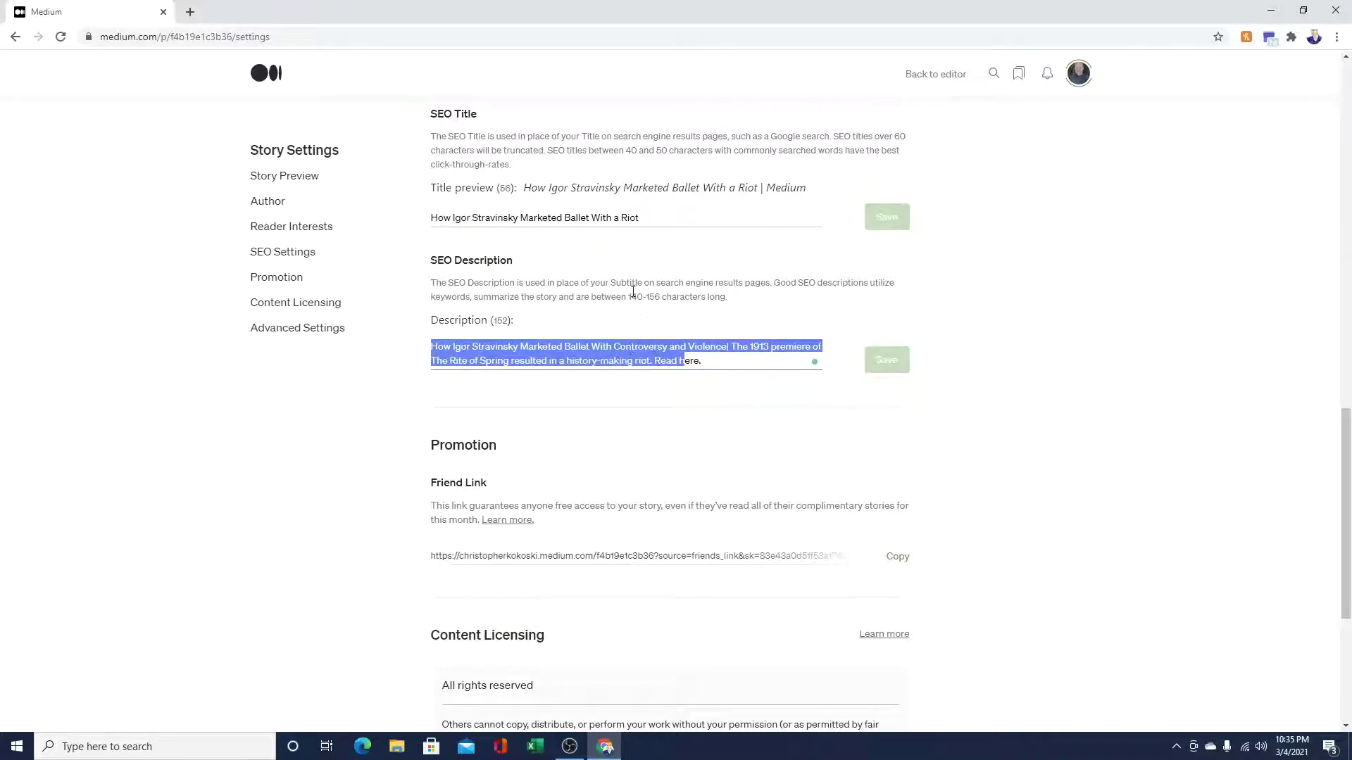
drag(630, 298, 663, 301)
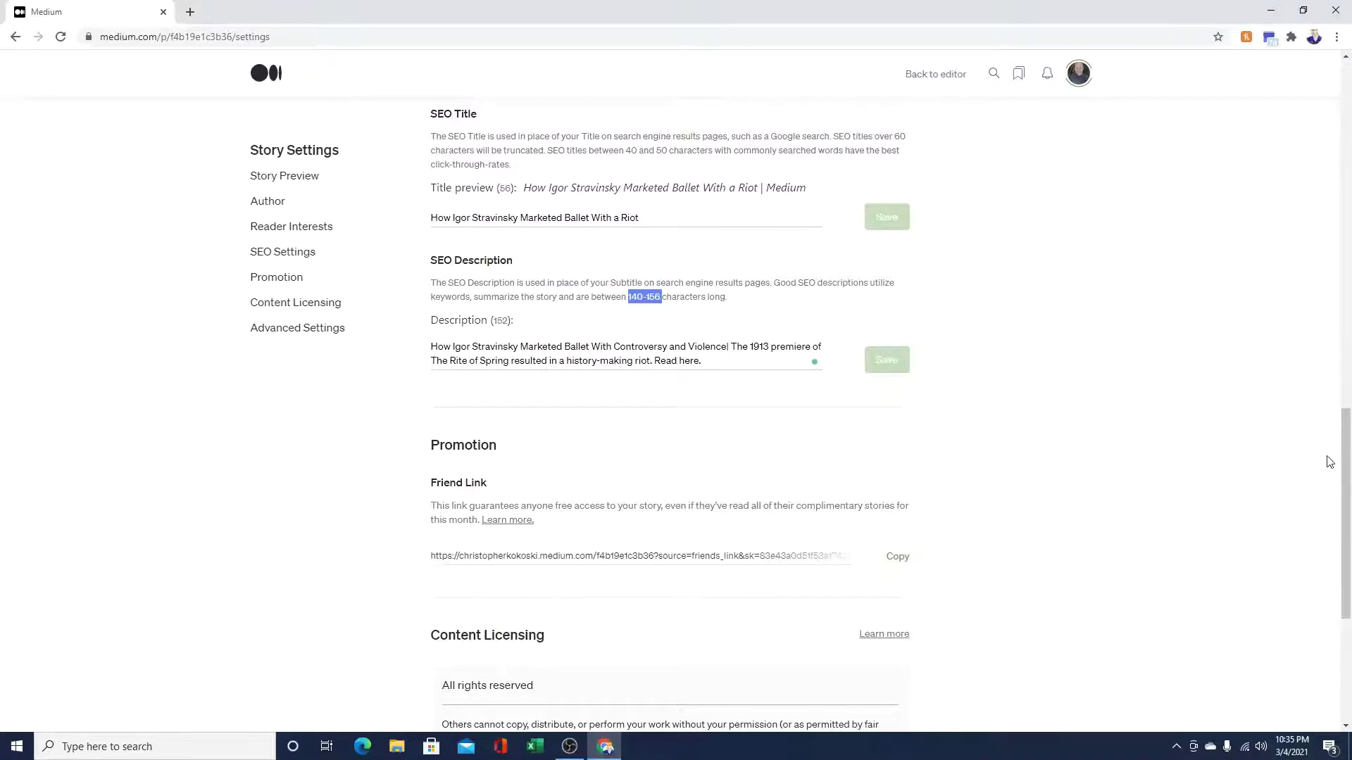
Return to the story editor and review the attribution caption below the ballet photo
drag(1346, 458, 1349, 197)
click(928, 77)
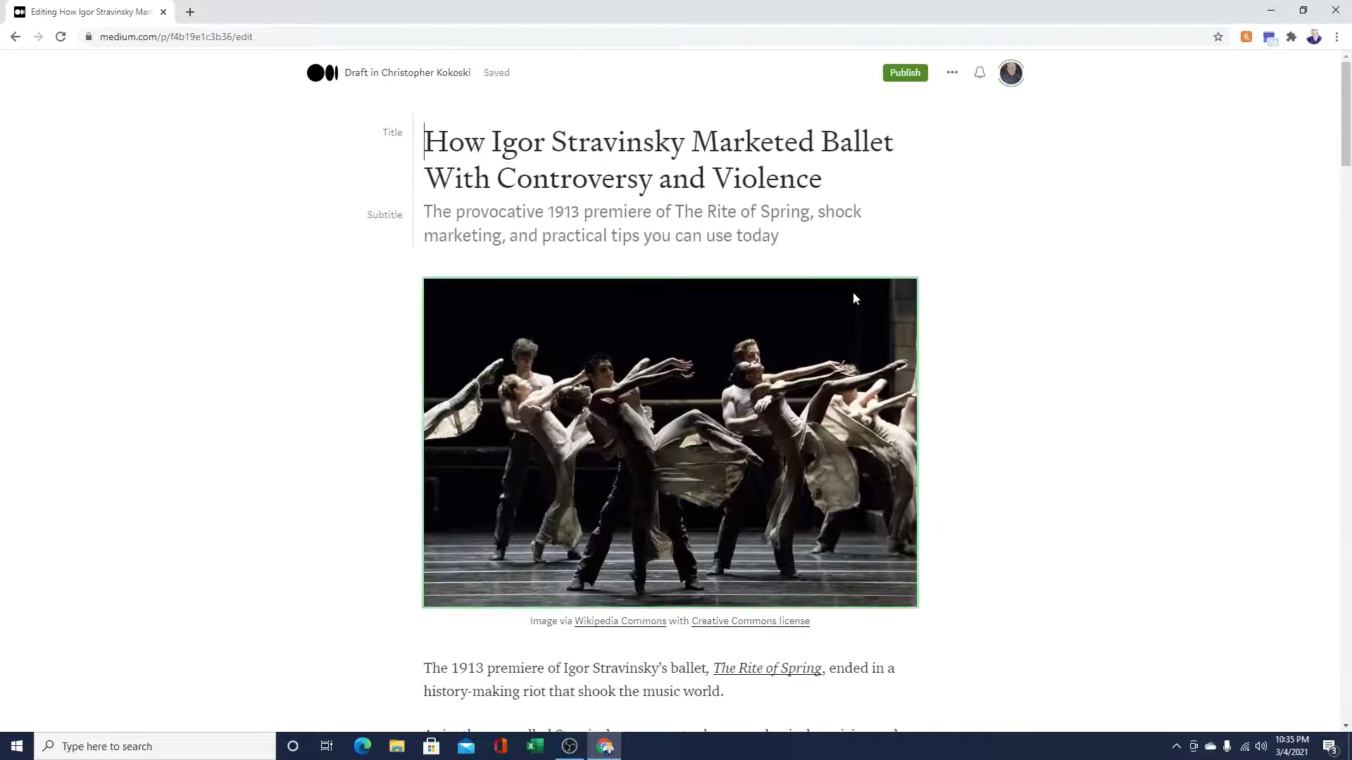
scroll(853, 297, down, 3)
scroll(853, 297, down, 1)
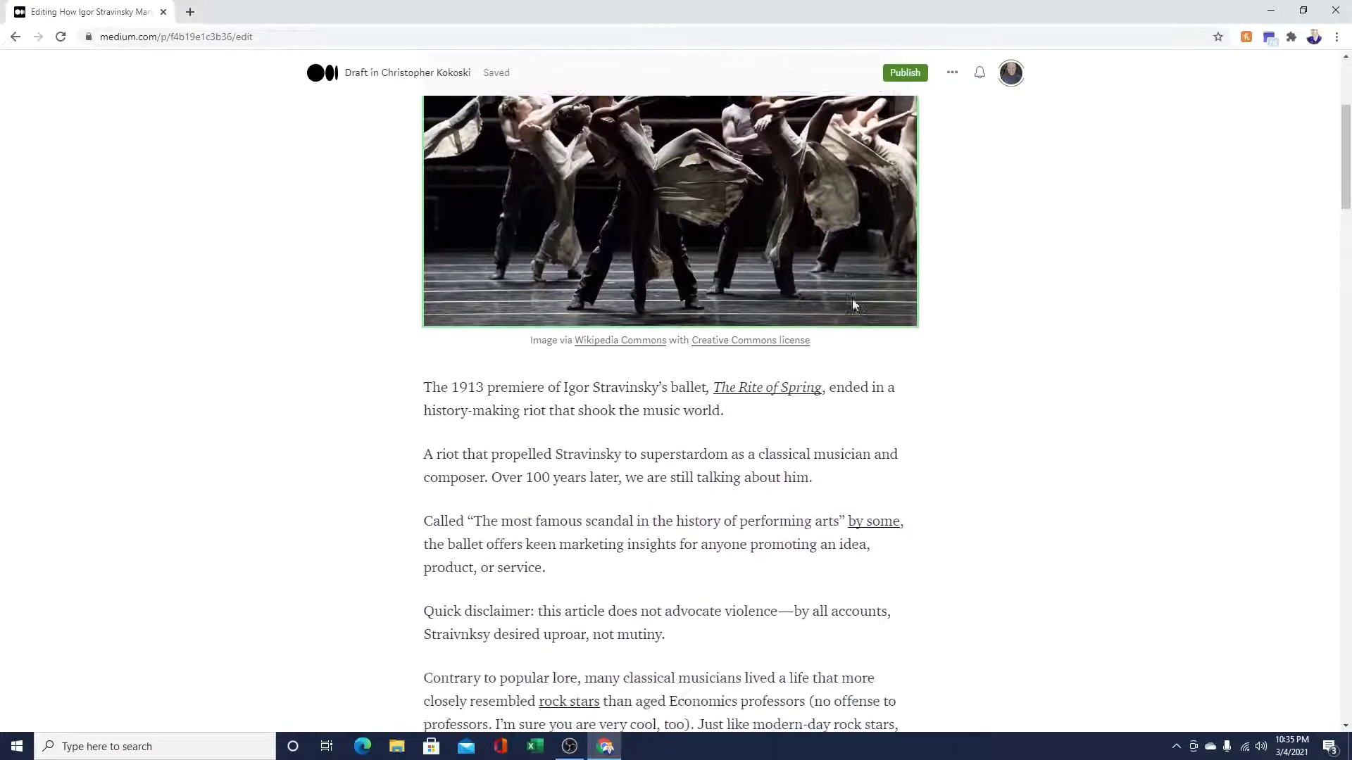
drag(530, 340, 884, 345)
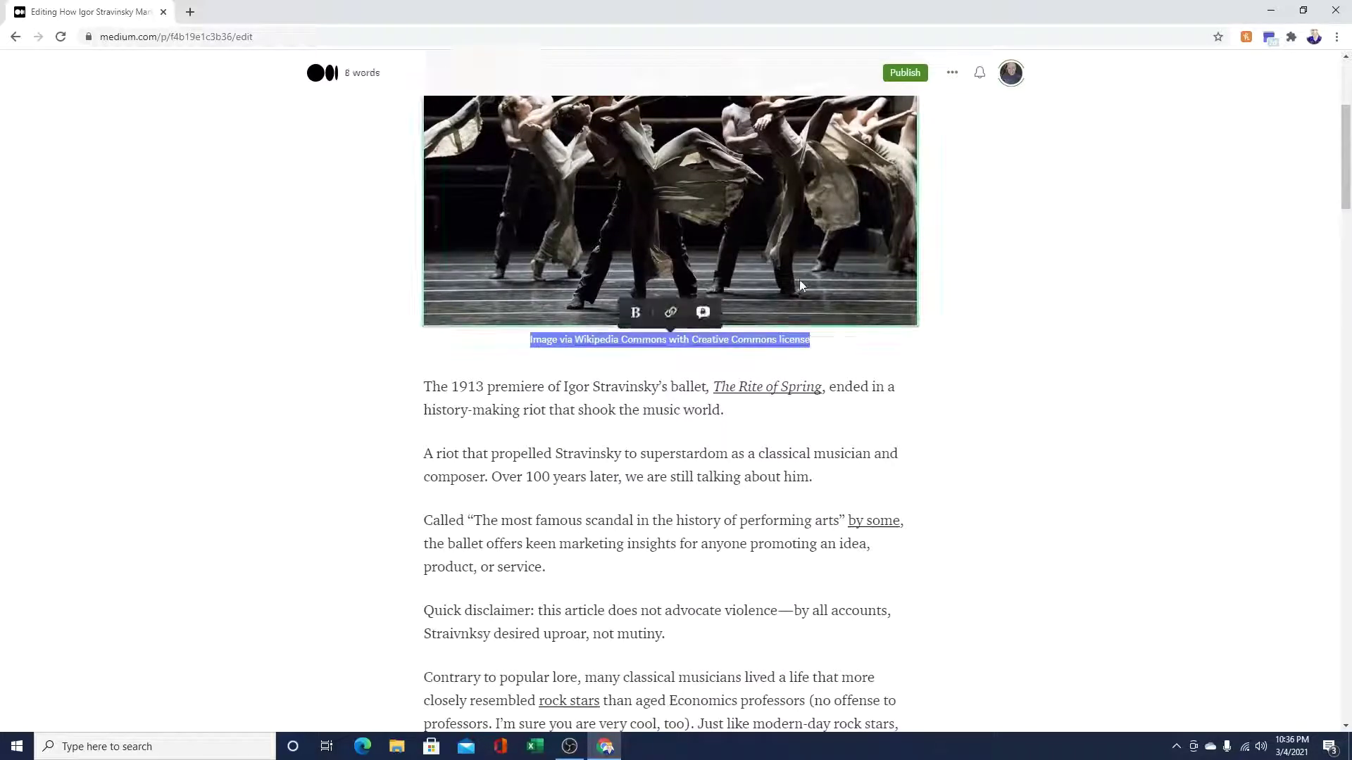
scroll(773, 295, down, 1)
click(723, 344)
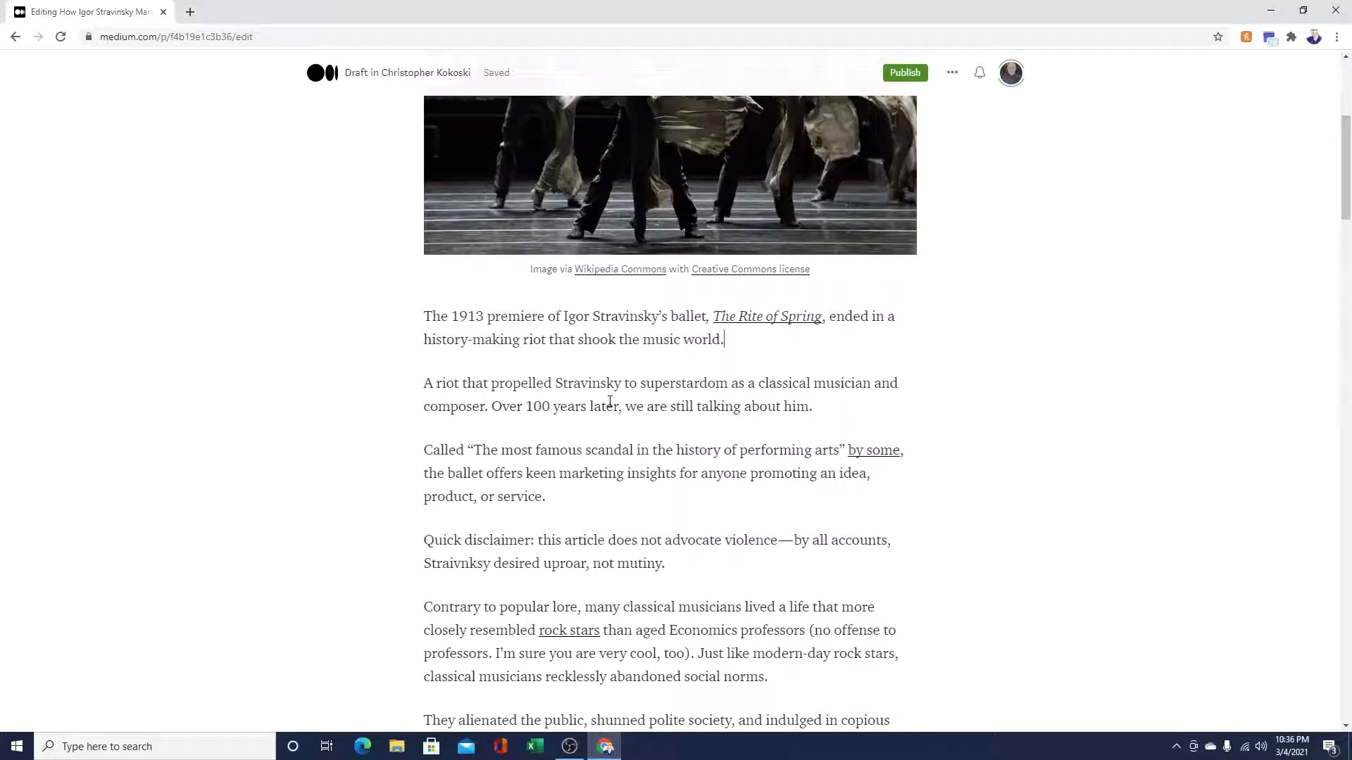
Review the draft's introduction, from the title and ballet photo through the short paragraphs to the pull quote and first section break
scroll(610, 402, down, 2)
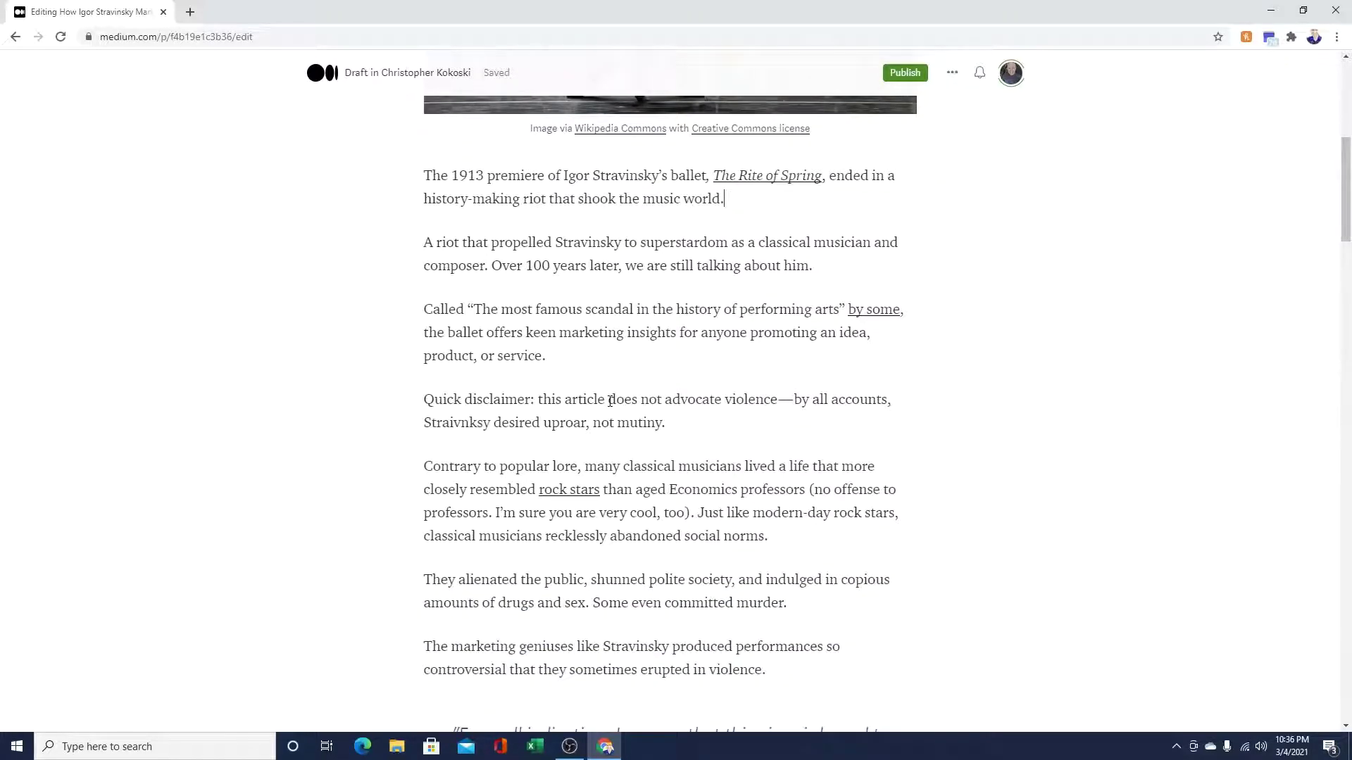
scroll(610, 401, down, 2)
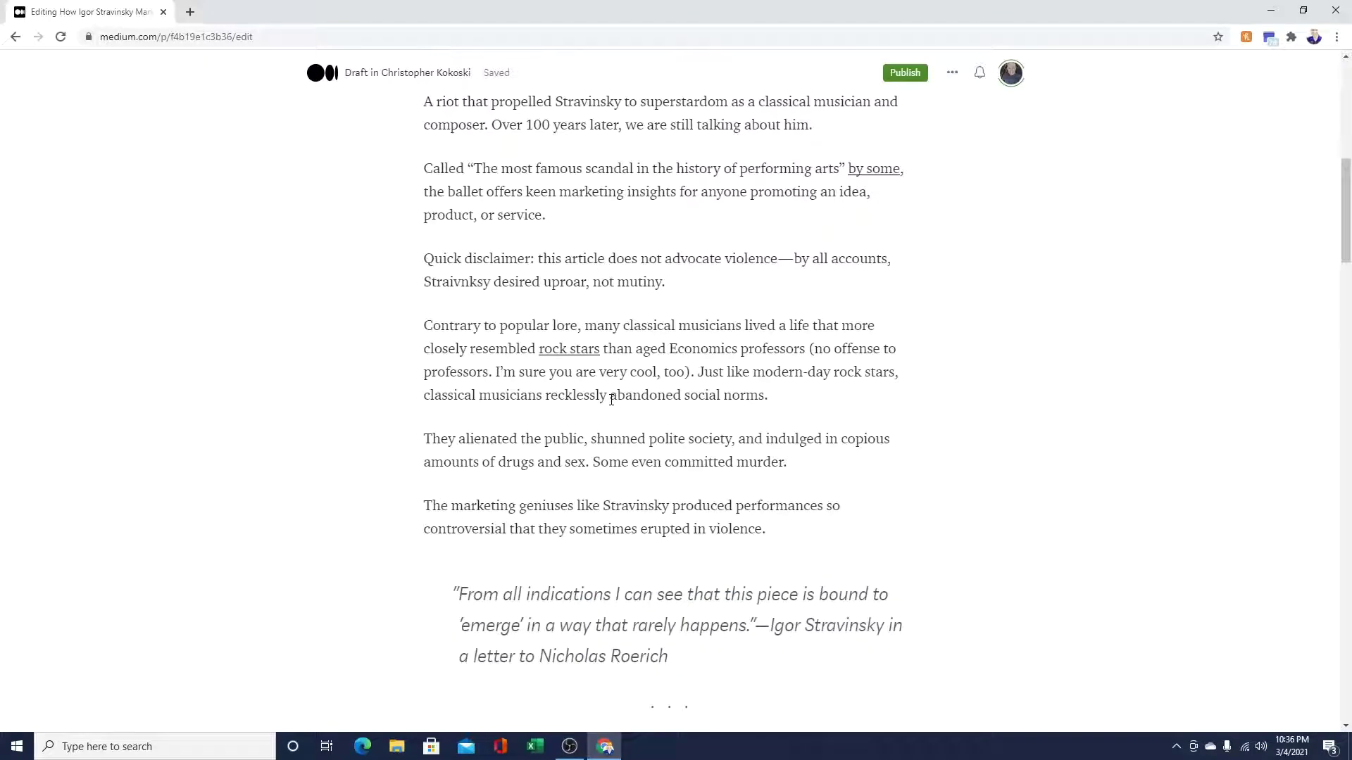
scroll(635, 412, up, 9)
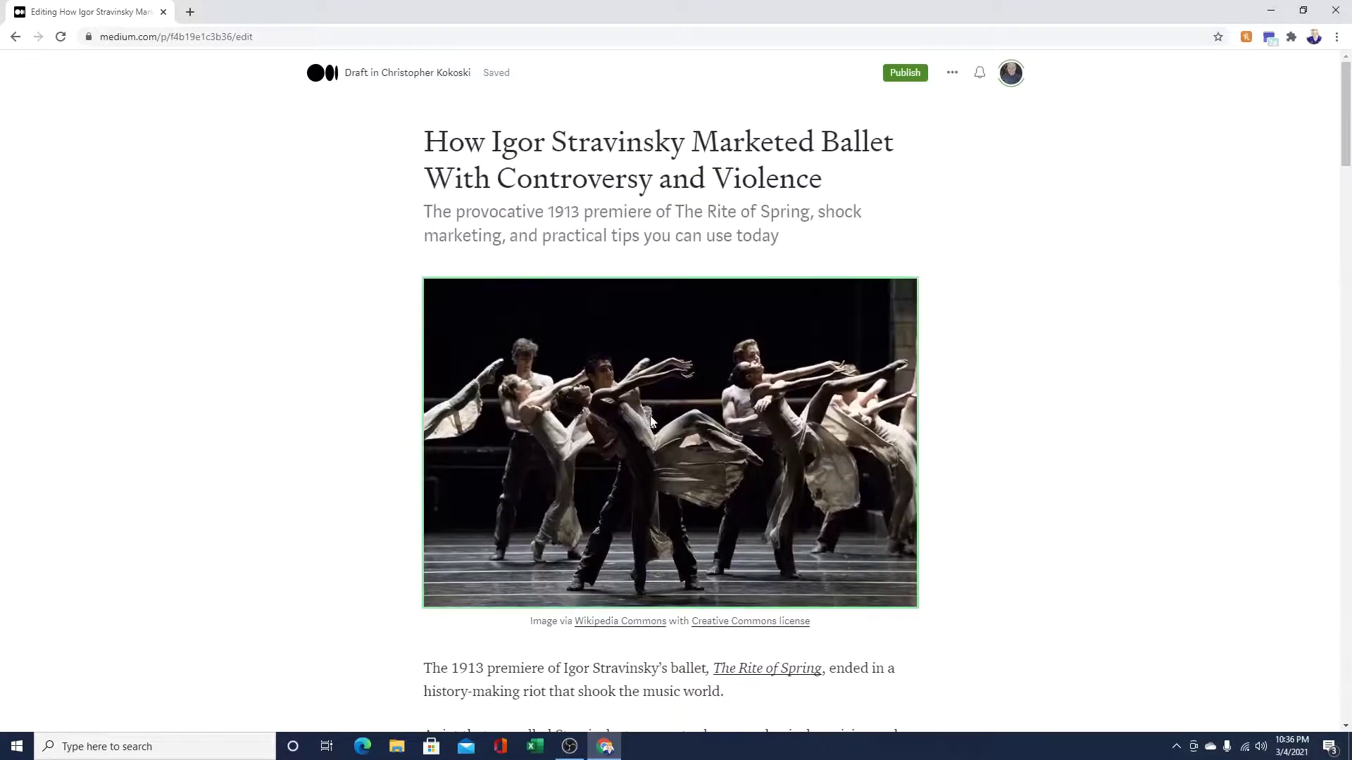
scroll(652, 421, down, 4)
scroll(652, 421, down, 4)
scroll(634, 387, down, 6)
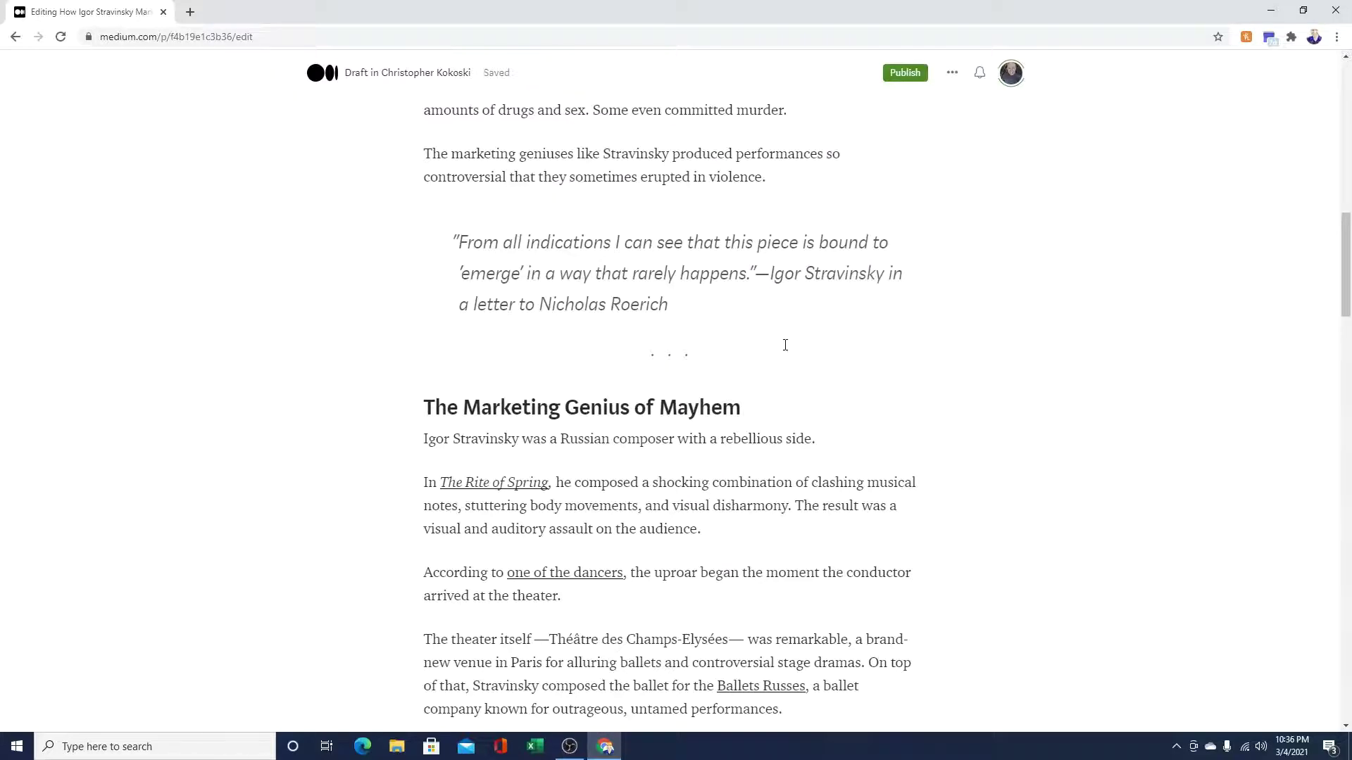
scroll(785, 345, down, 2)
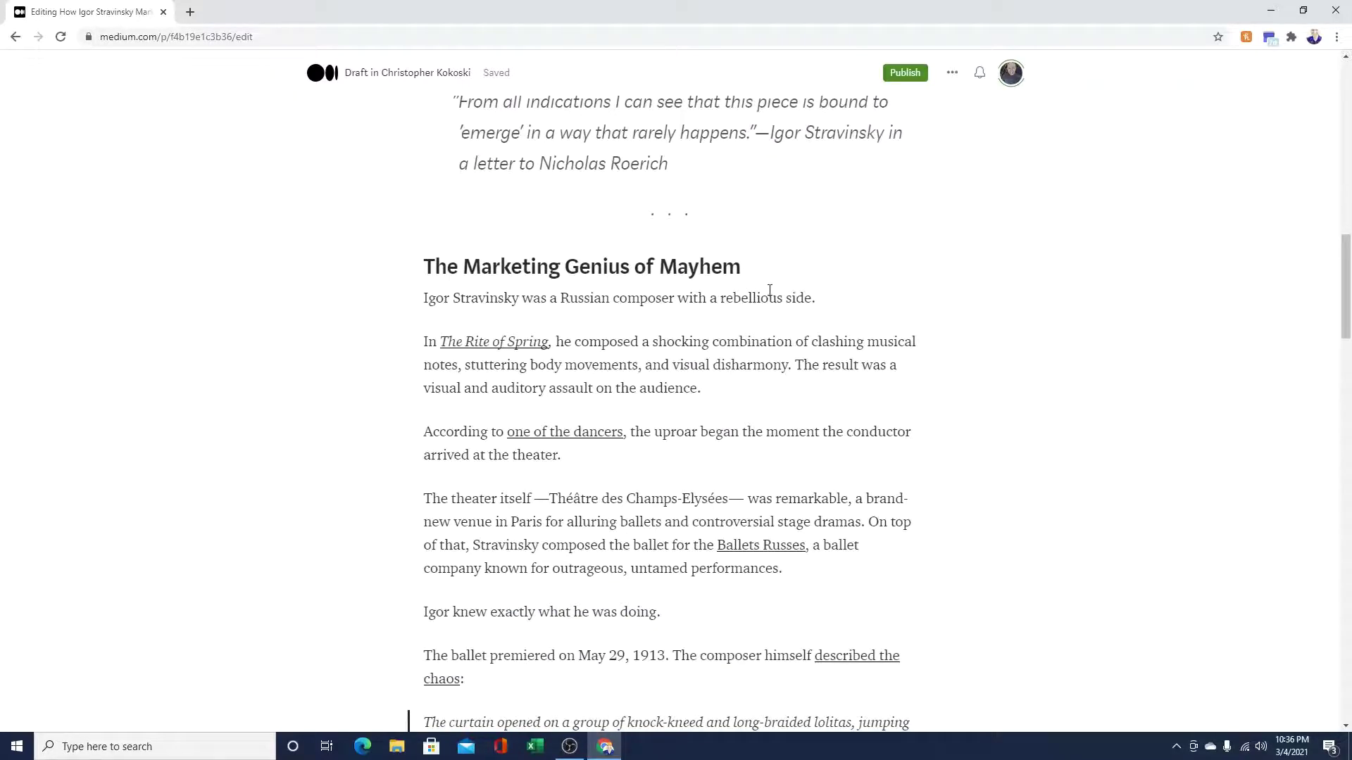
scroll(769, 290, up, 10)
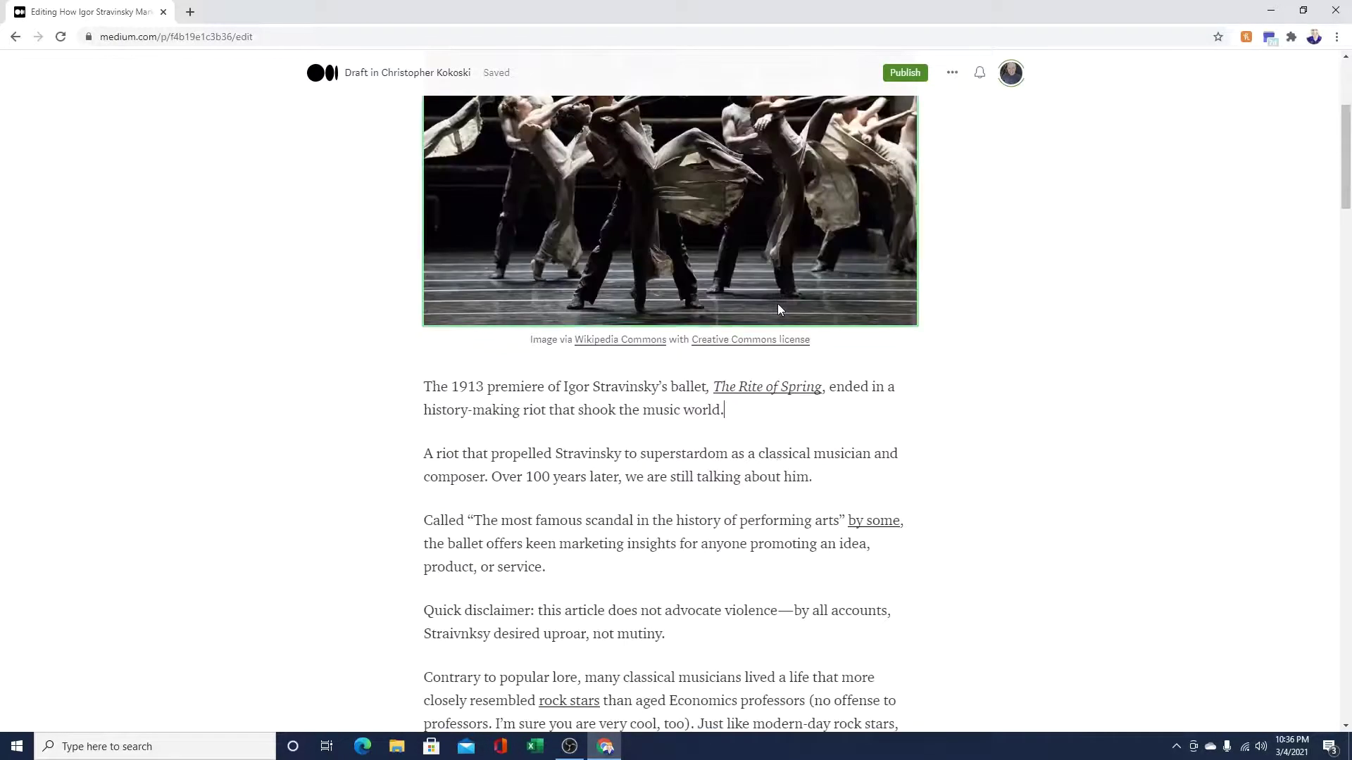
Examine the separators, subheadings, links and block quotes in the sections "The Marketing Genius of Mayhem" and "The Ballet That Sparked a Riot"
scroll(778, 305, down, 10)
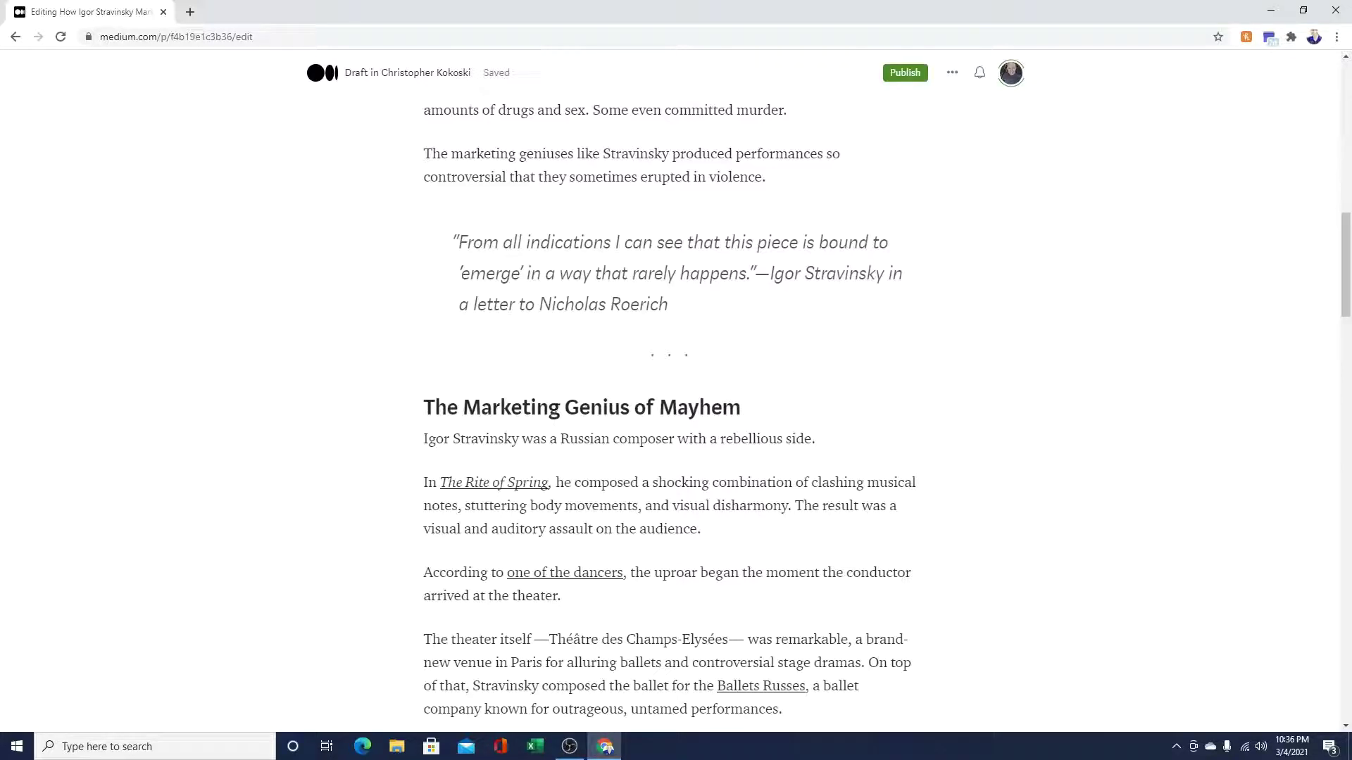
scroll(742, 412, down, 3)
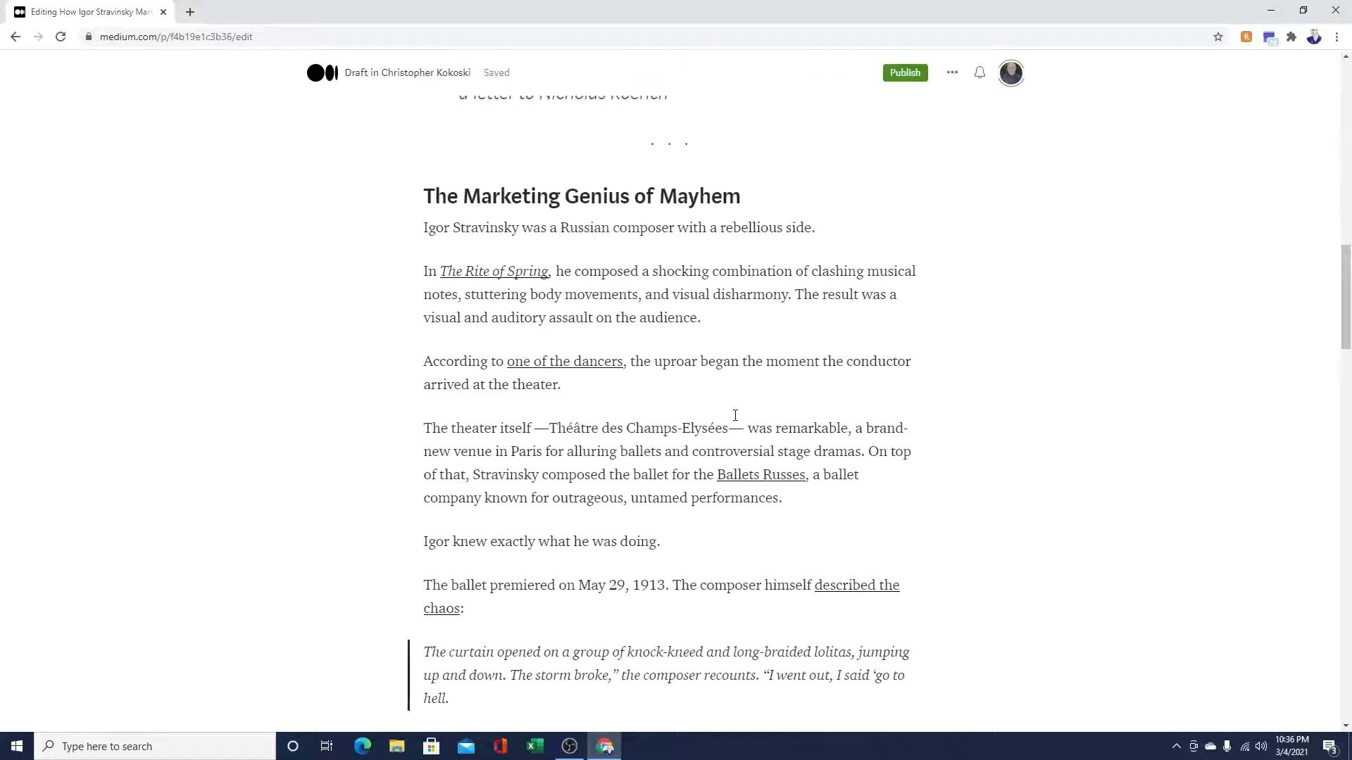
scroll(735, 415, down, 1)
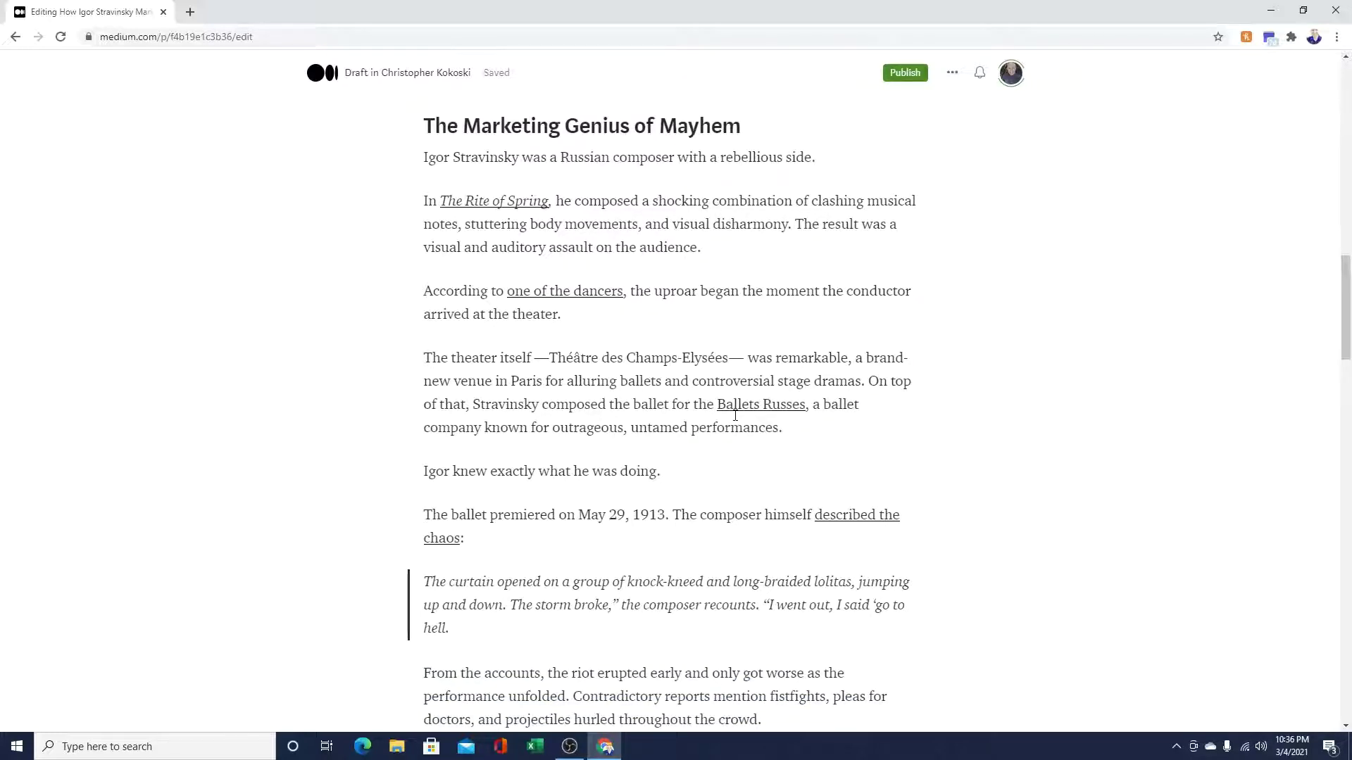
scroll(735, 415, down, 2)
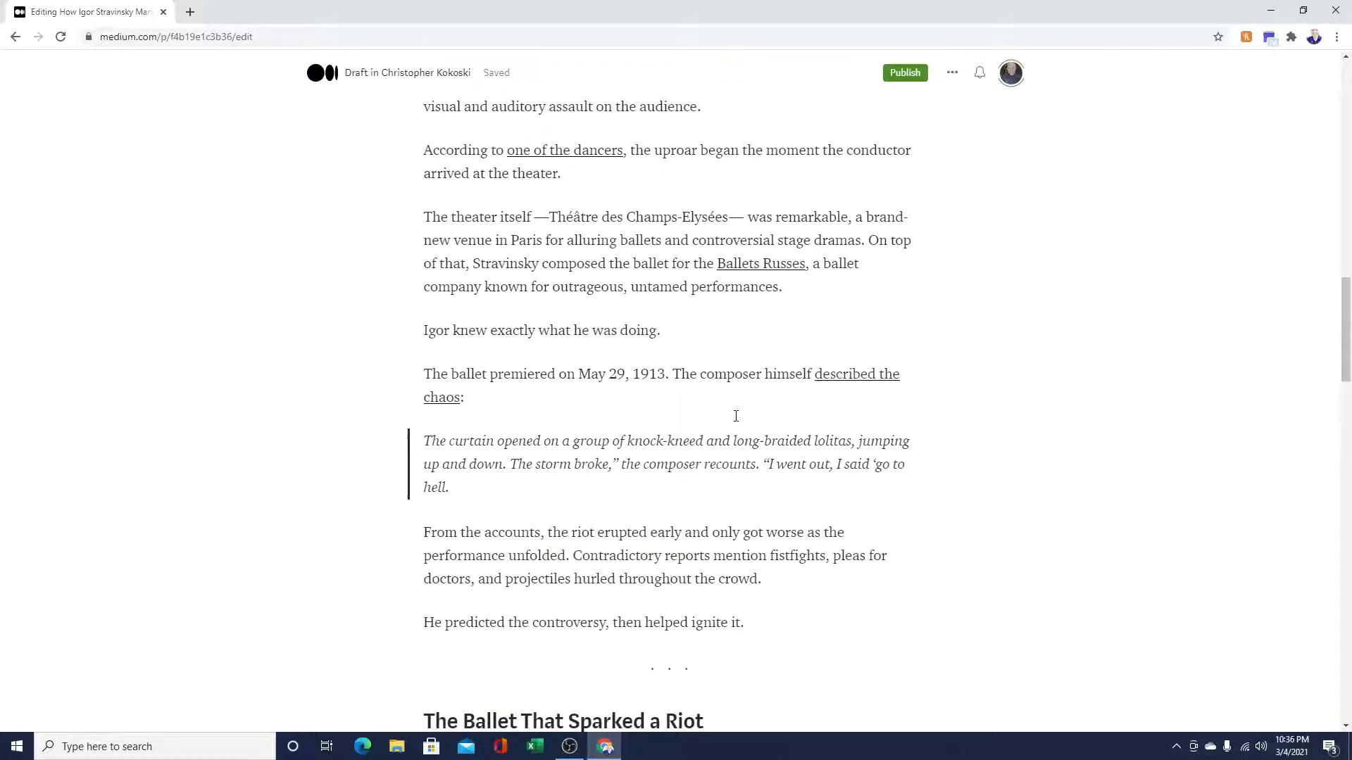
scroll(735, 416, up, 4)
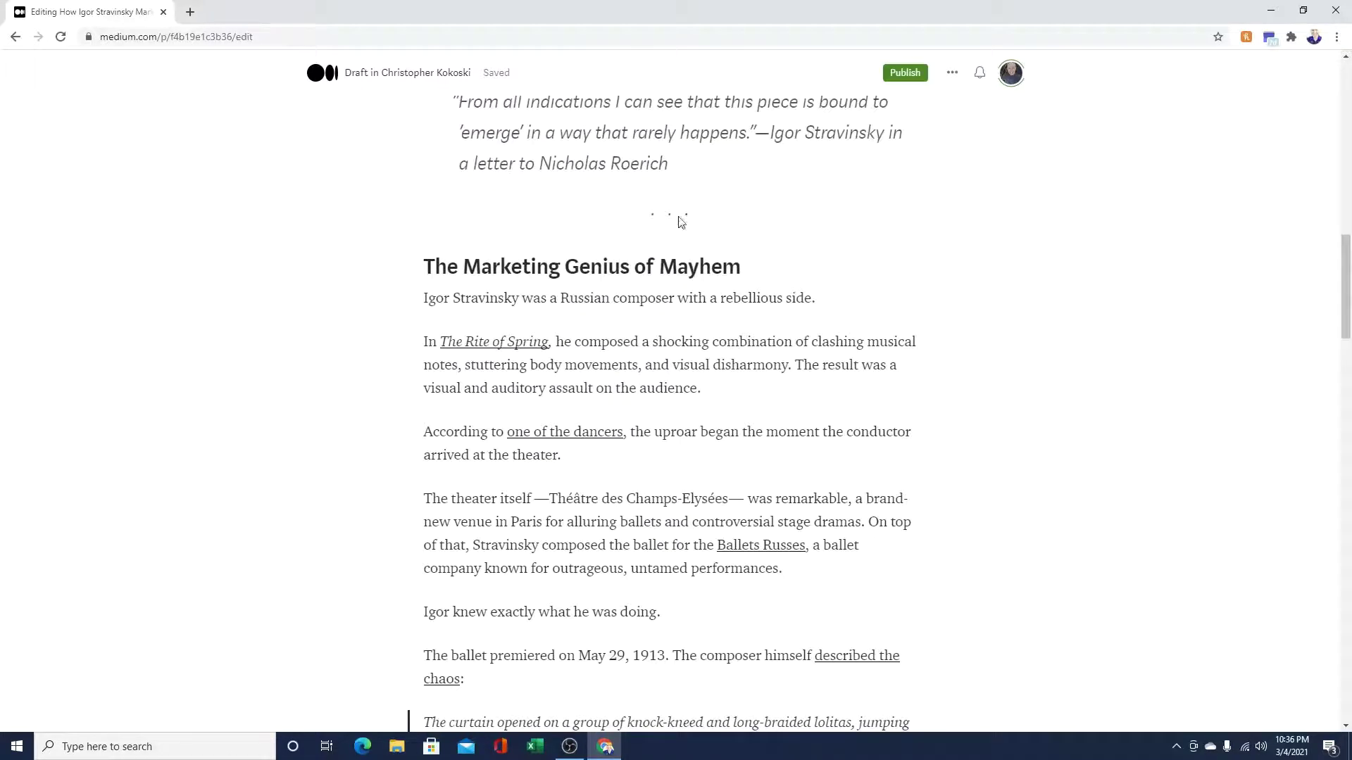
scroll(704, 302, down, 2)
scroll(704, 302, down, 8)
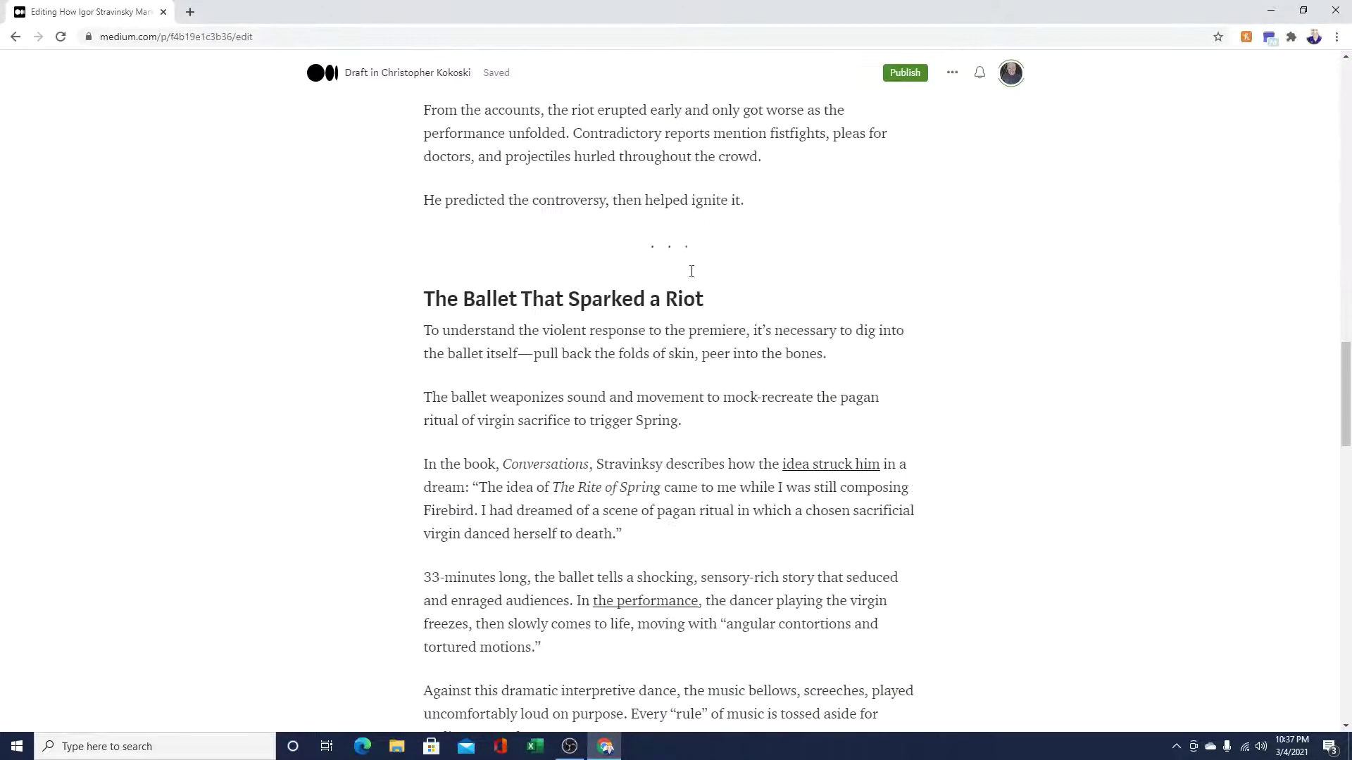
scroll(795, 318, down, 5)
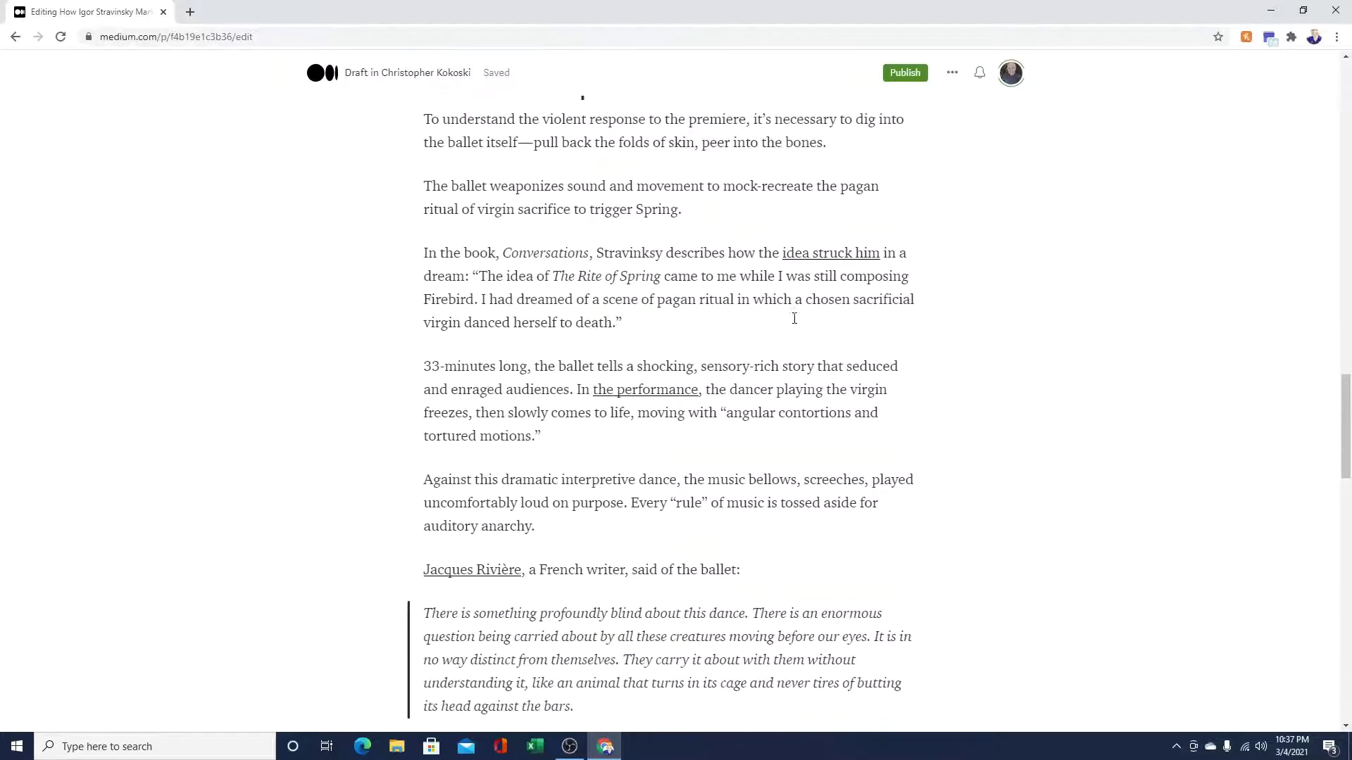
scroll(778, 339, up, 5)
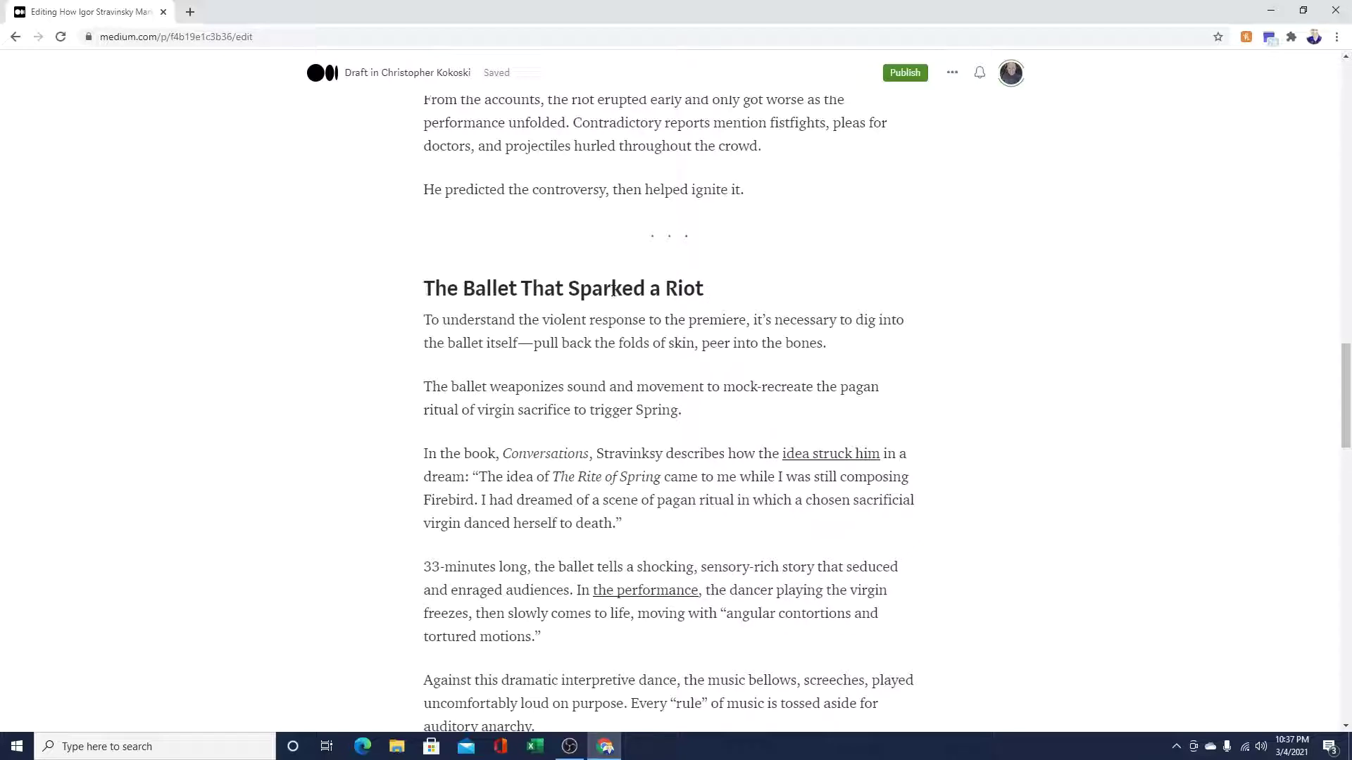
Review the layout of "The Takeaways" with its bulleted list and "Final Thoughts", and return to the story's title
scroll(763, 342, down, 12)
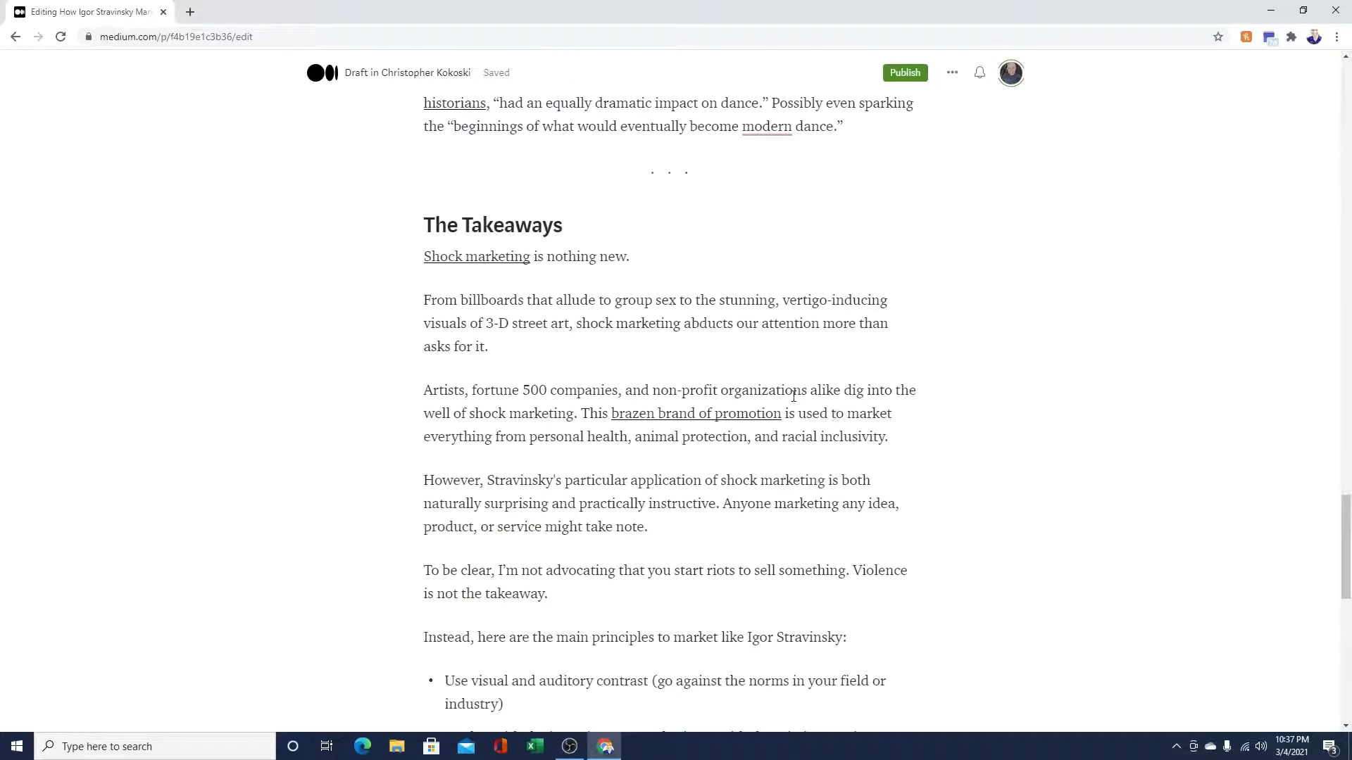
scroll(641, 275, down, 11)
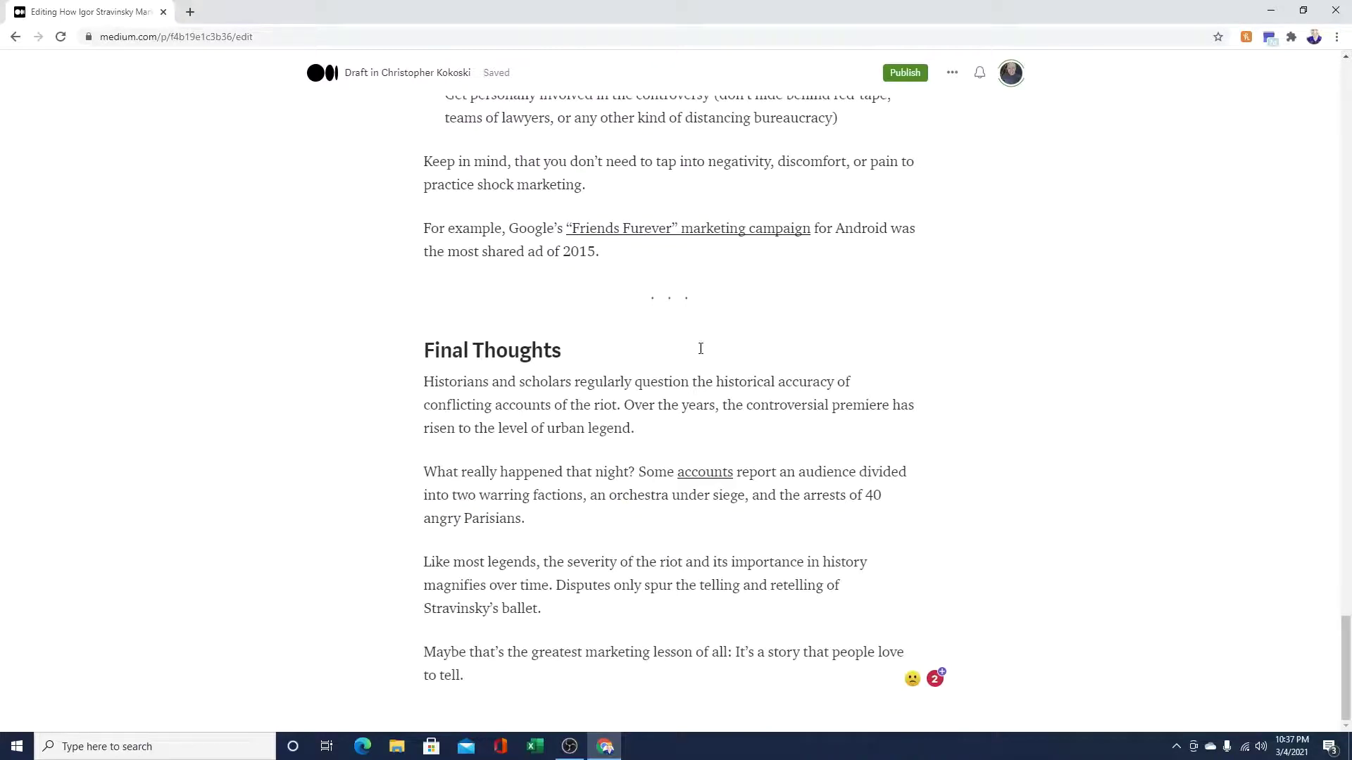
scroll(783, 541, up, 15)
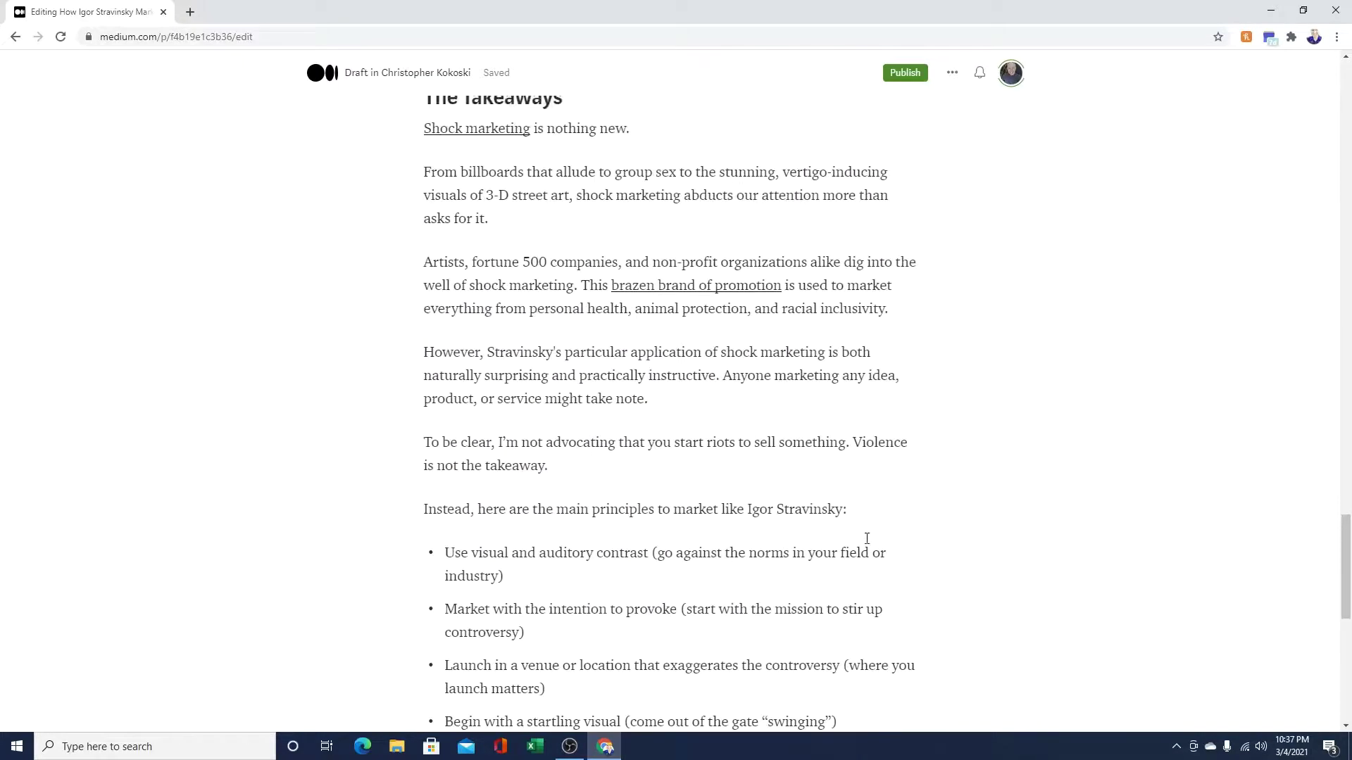
scroll(863, 531, up, 20)
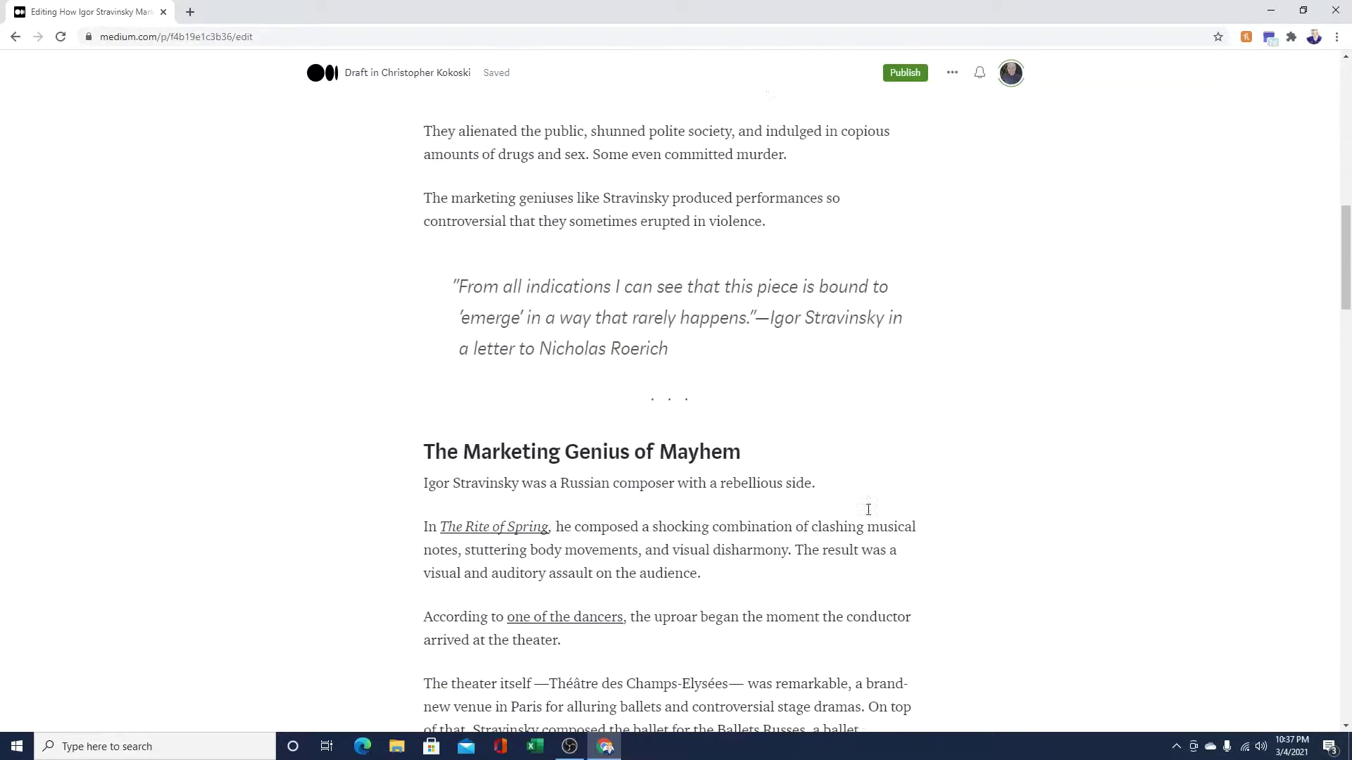
scroll(868, 509, up, 8)
scroll(868, 509, down, 8)
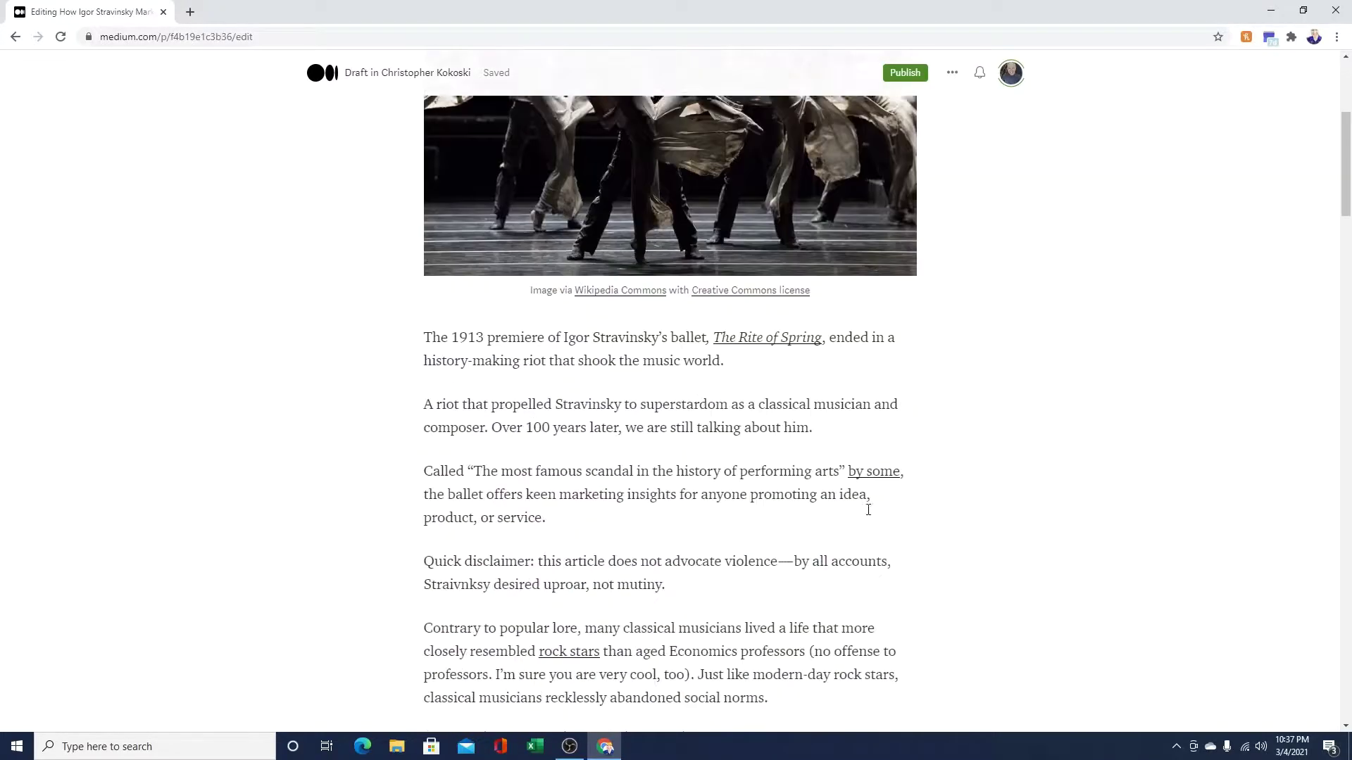
scroll(868, 509, up, 8)
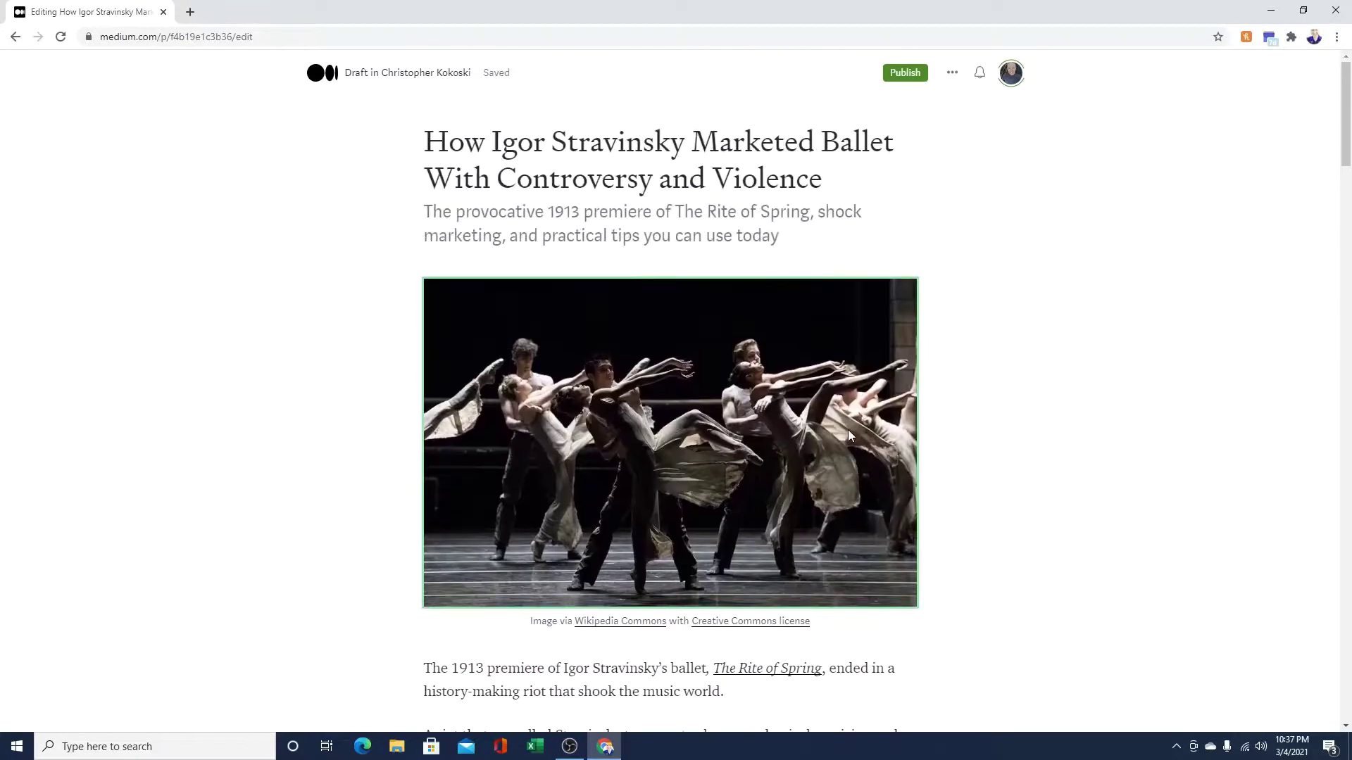
Copy the section heading "The Marketing Genius of Mayhem" from the story draft
scroll(848, 431, down, 5)
scroll(849, 433, down, 9)
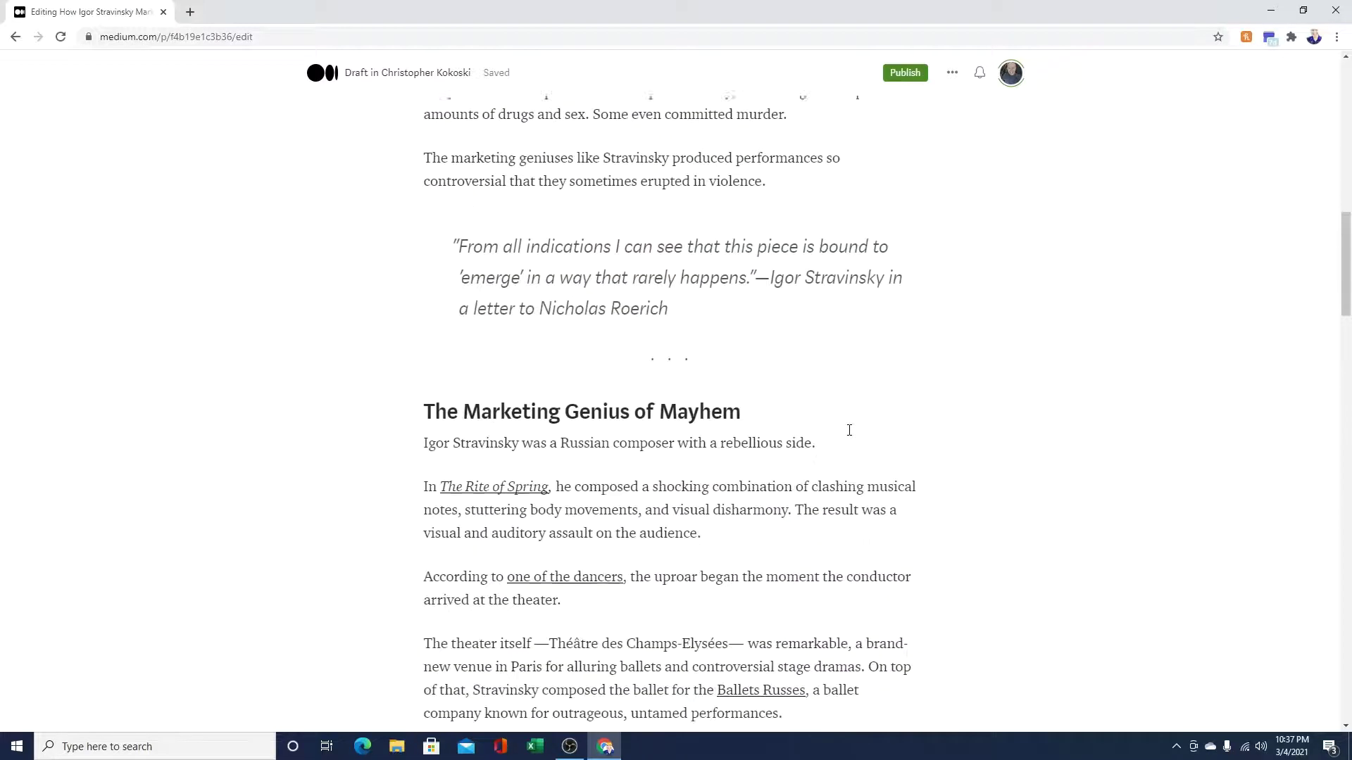
scroll(848, 430, down, 2)
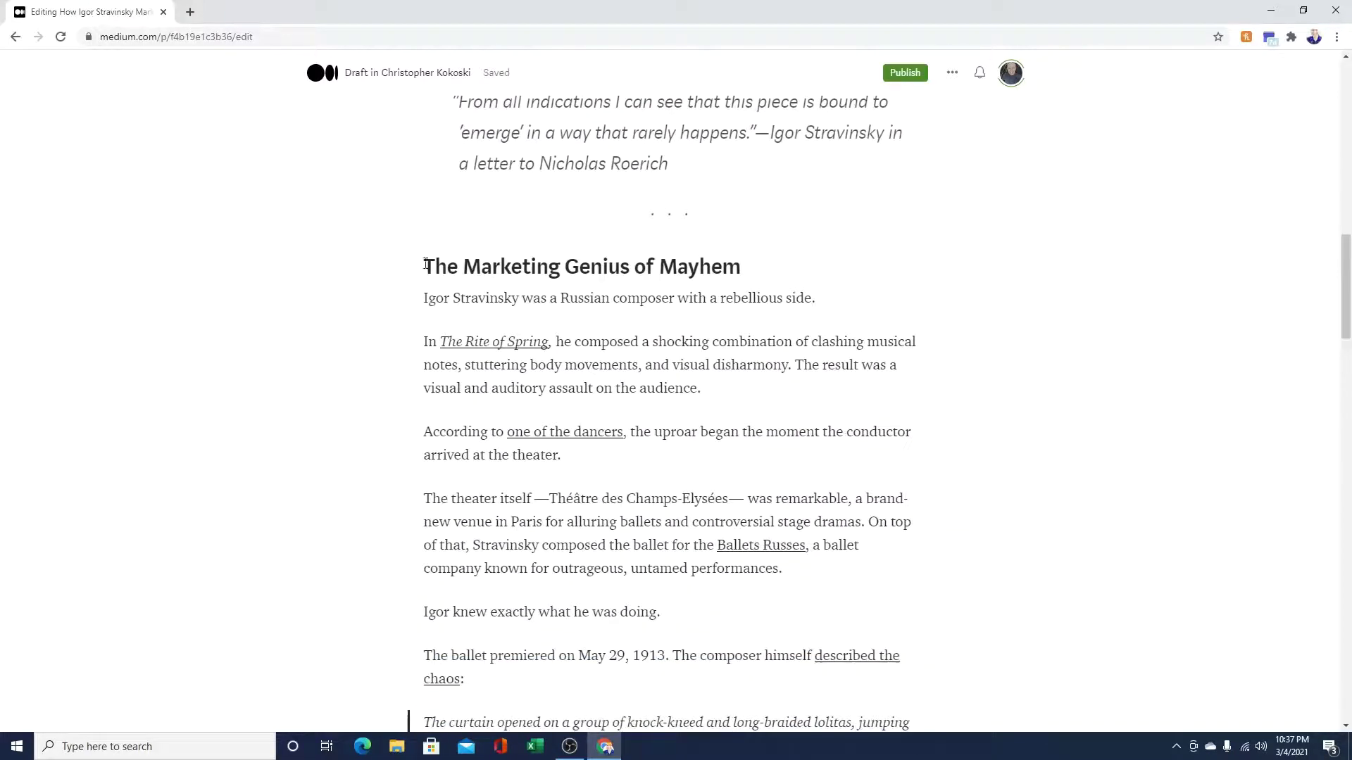
drag(424, 266, 744, 267)
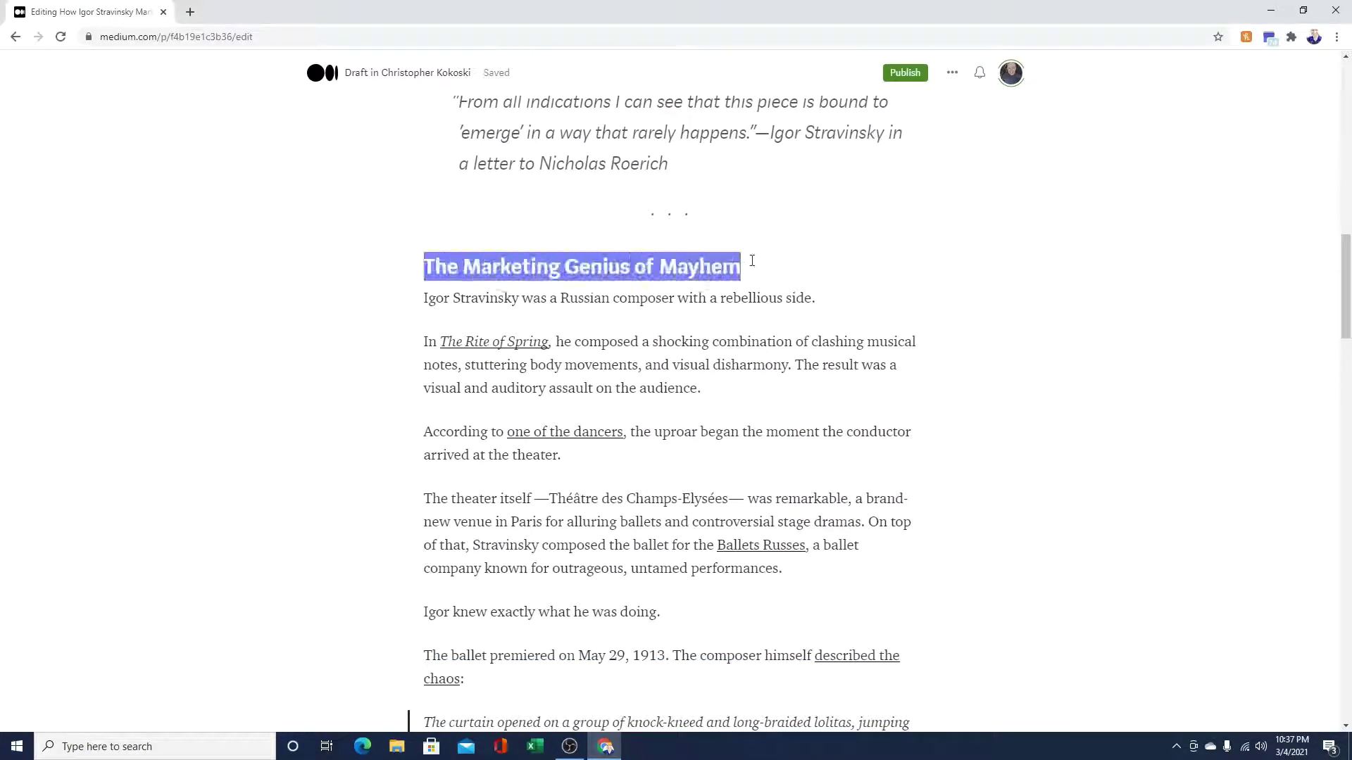
right_click(648, 267)
click(707, 319)
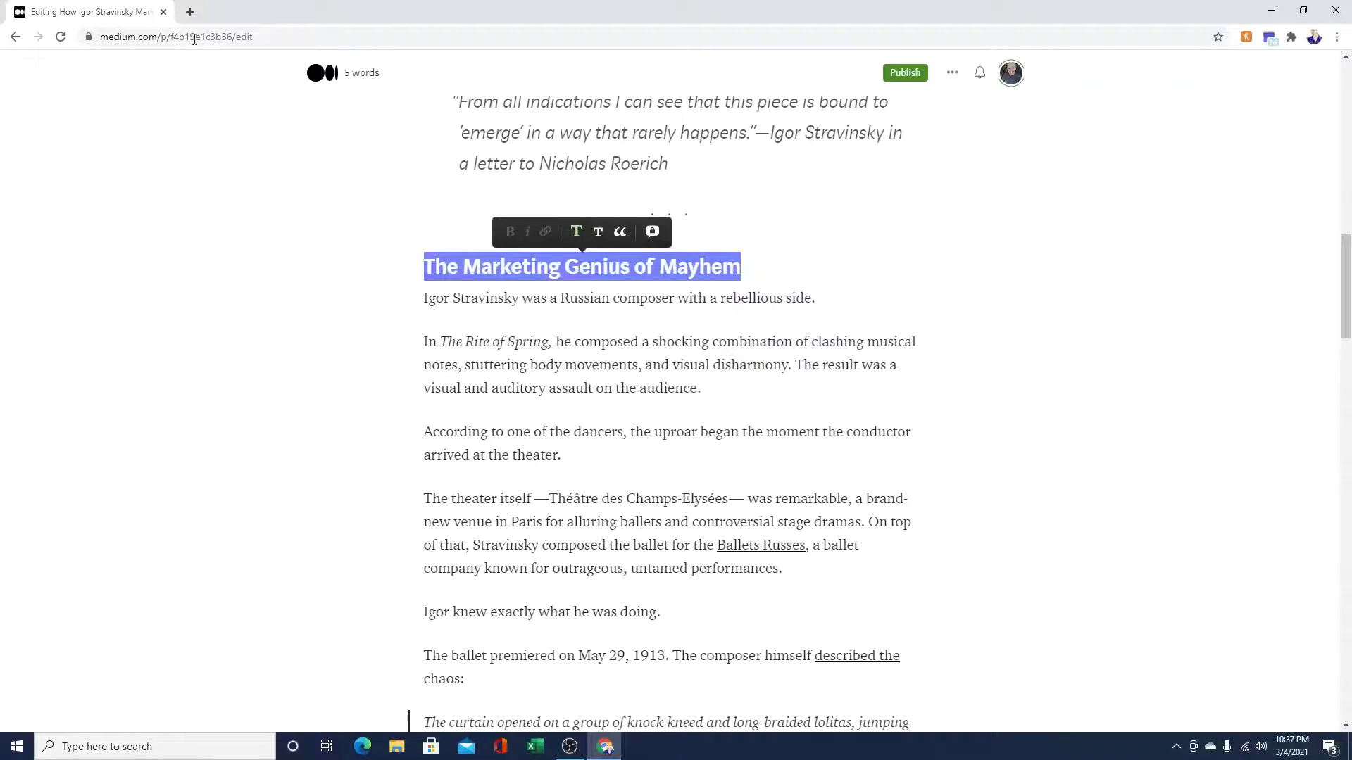
Search Google for "title converter" in a new browser tab and open the Title Case Converter site, titlecaseconverter.com
click(190, 12)
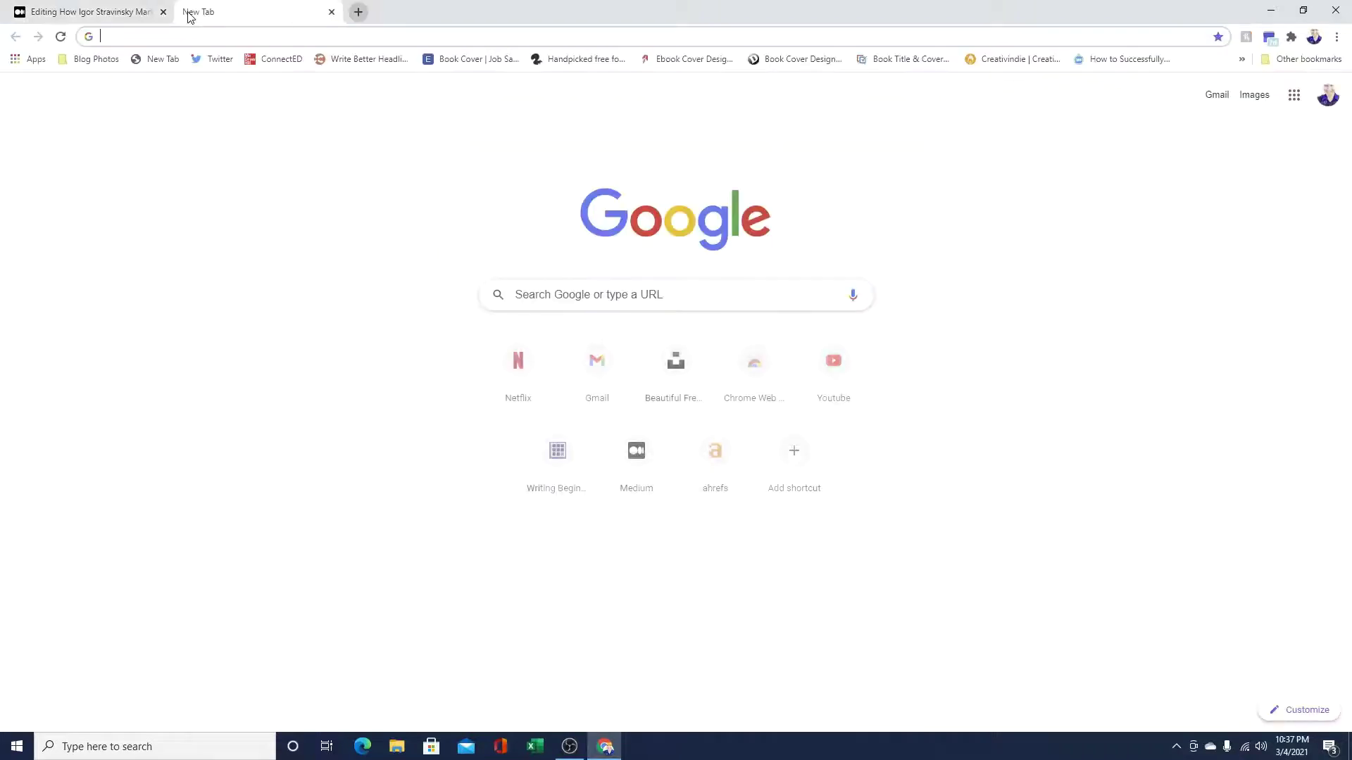
click(599, 293)
text(title)
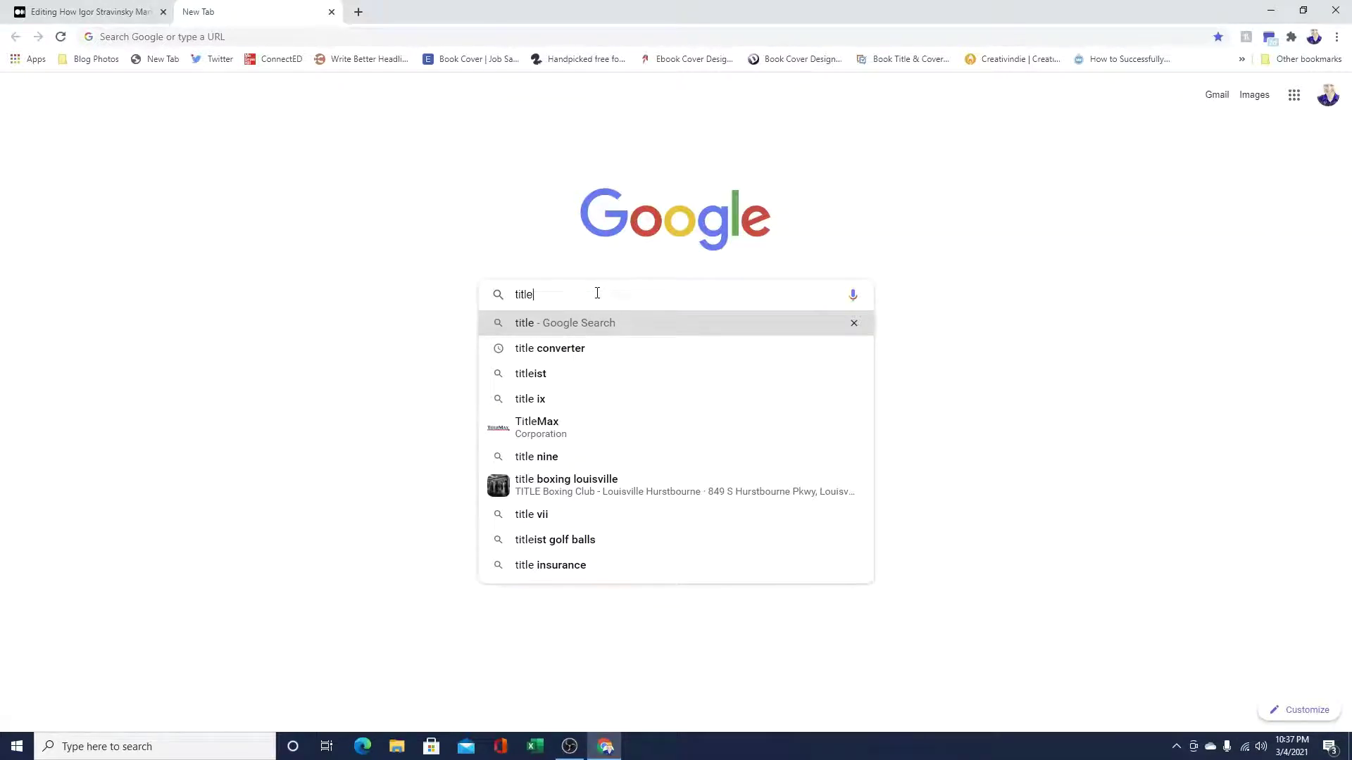
click(579, 348)
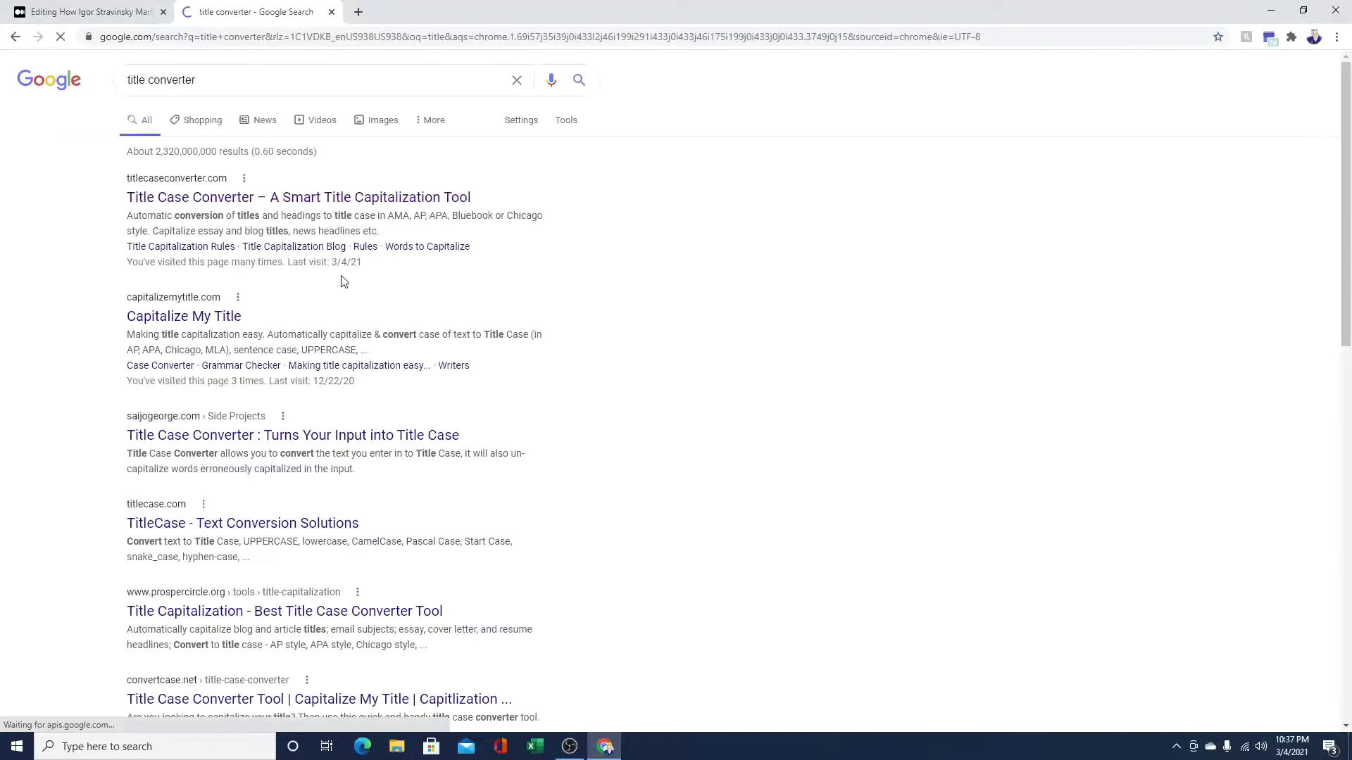
click(225, 200)
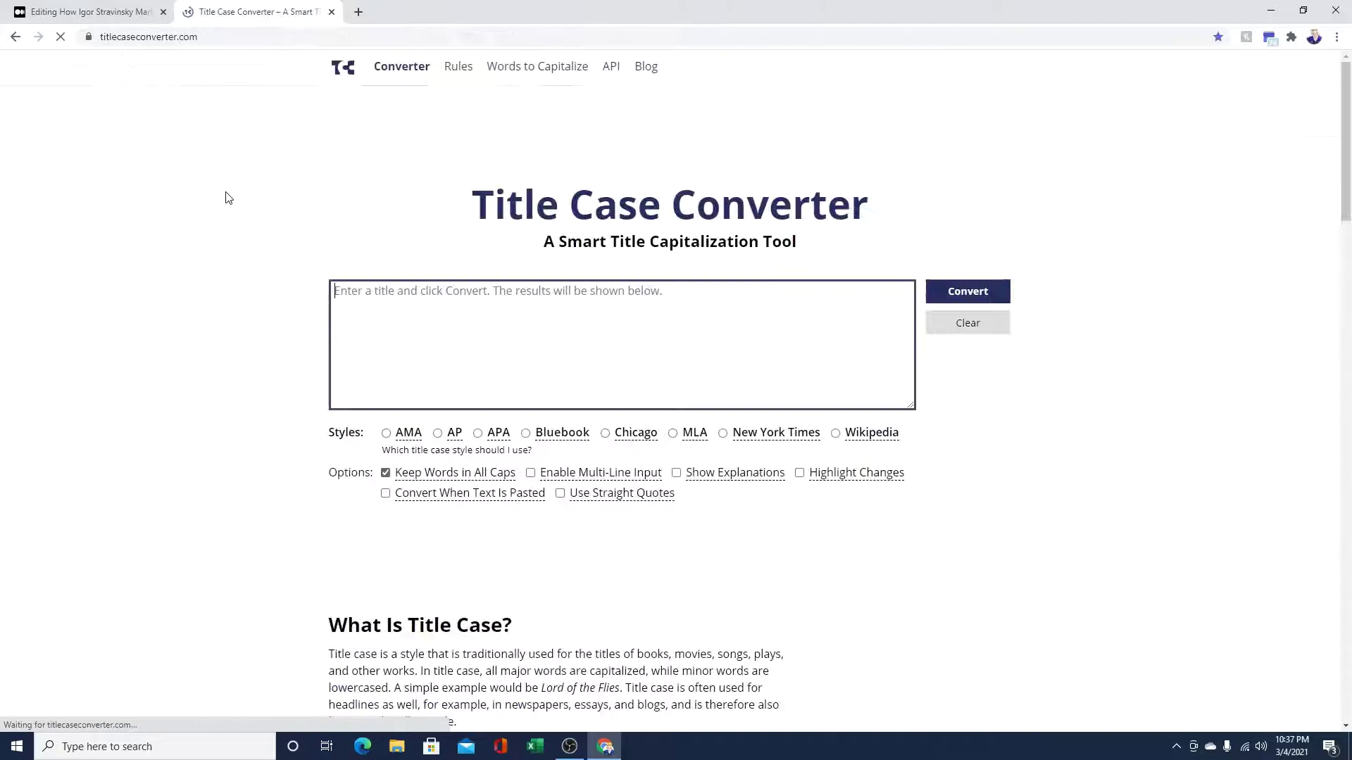
Convert the copied heading "The Marketing Genius of Mayhem" to AP title case, and clear the converter's input
right_click(498, 292)
click(549, 397)
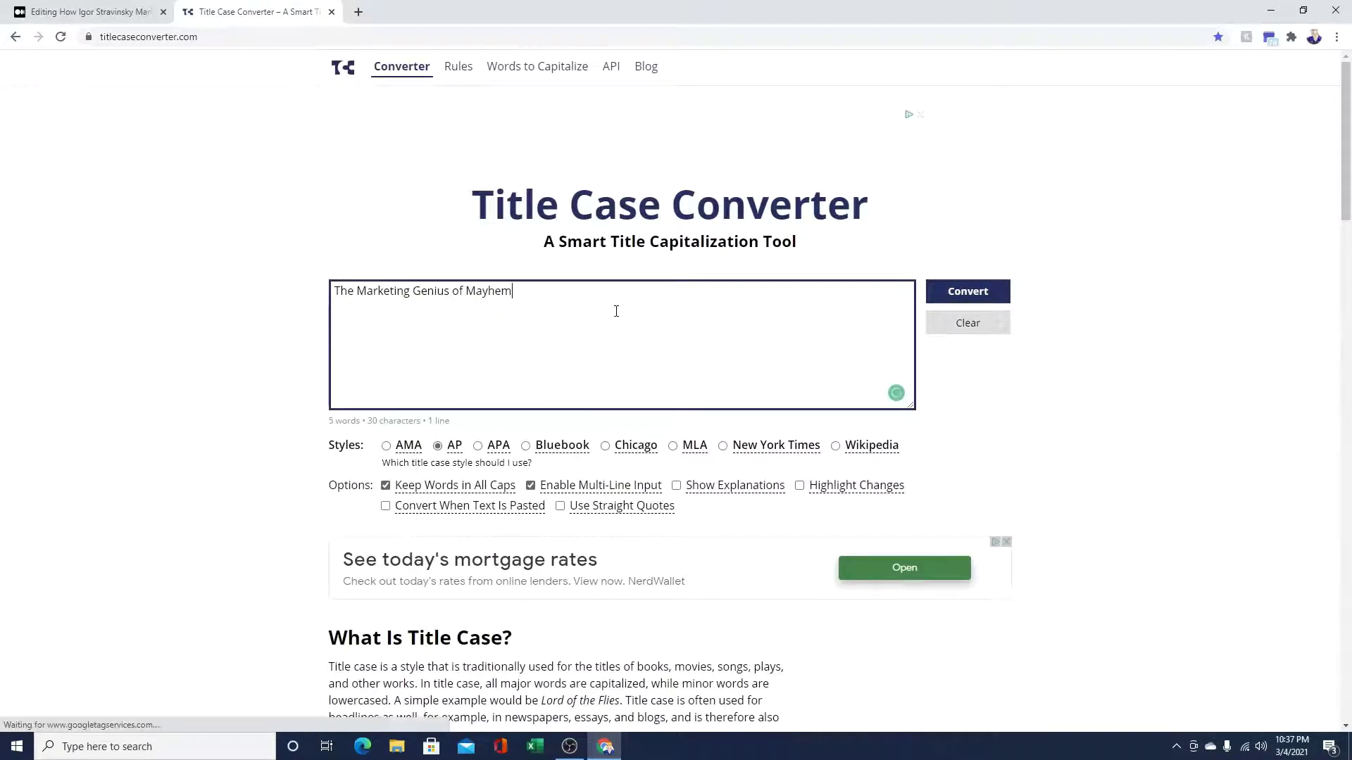
click(996, 298)
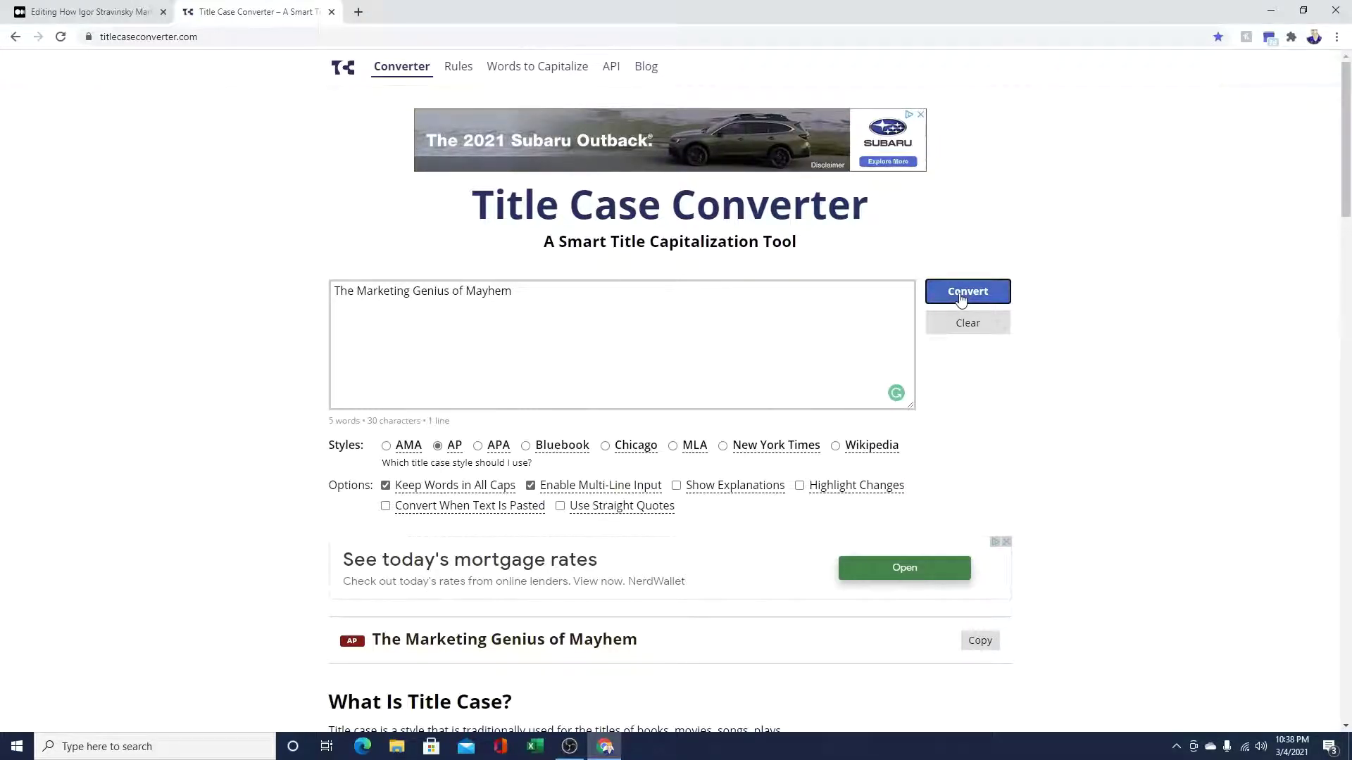
click(982, 295)
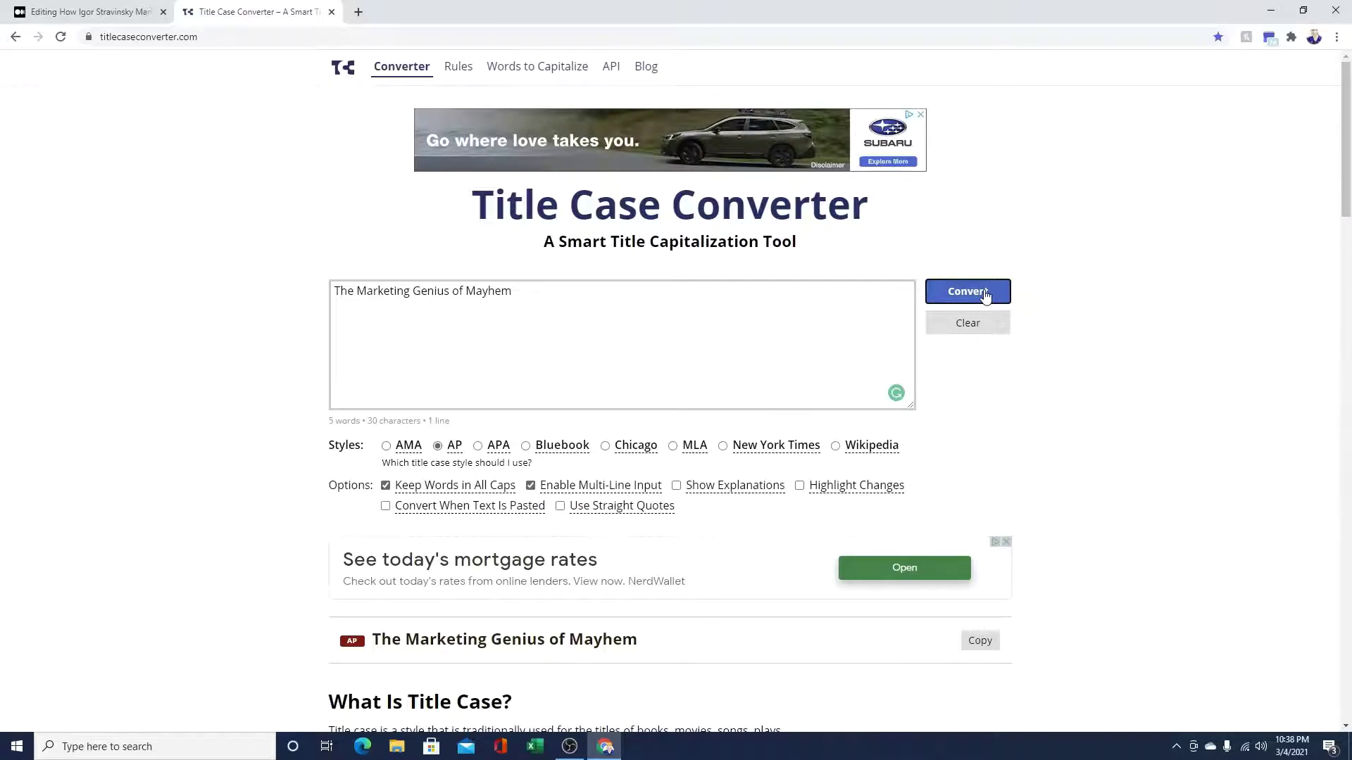
click(968, 322)
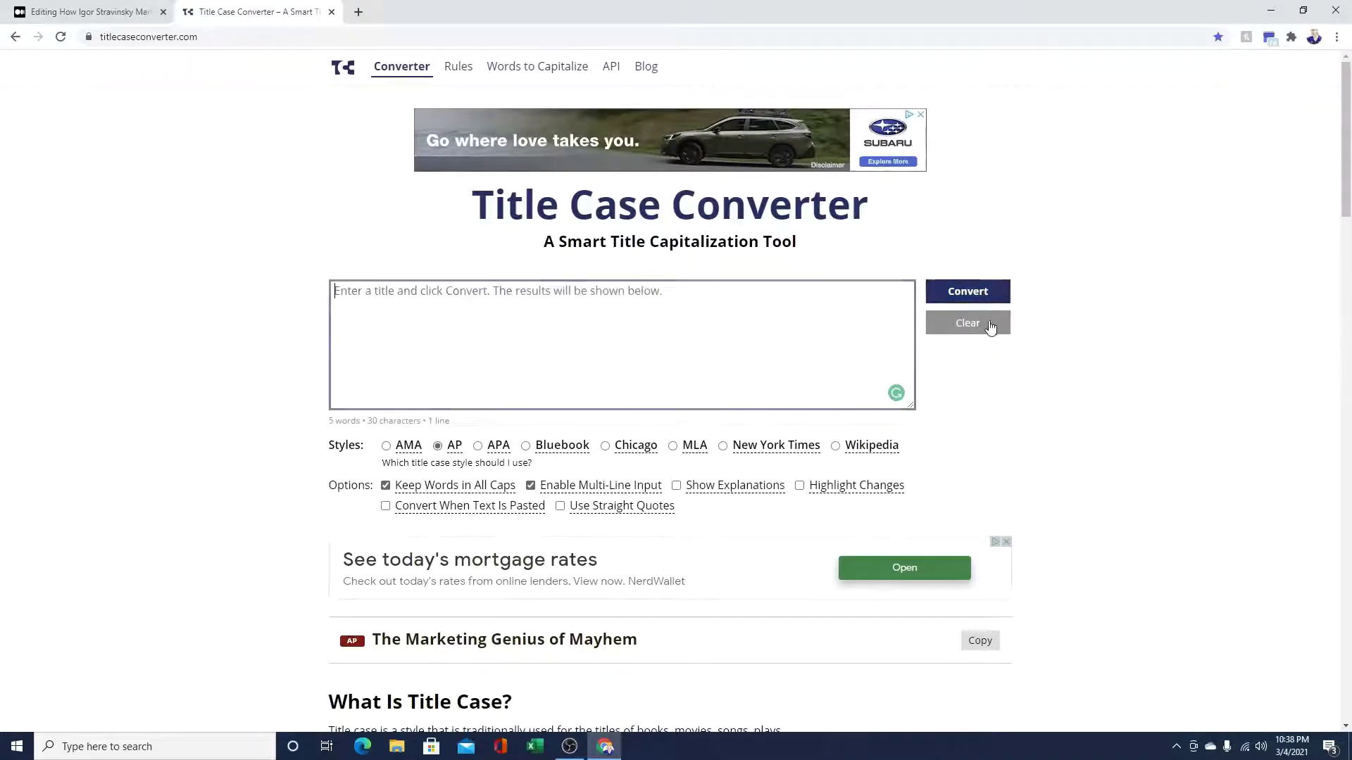
Close the title converter and review the ballet photo and opening paragraphs of the Medium draft
click(331, 12)
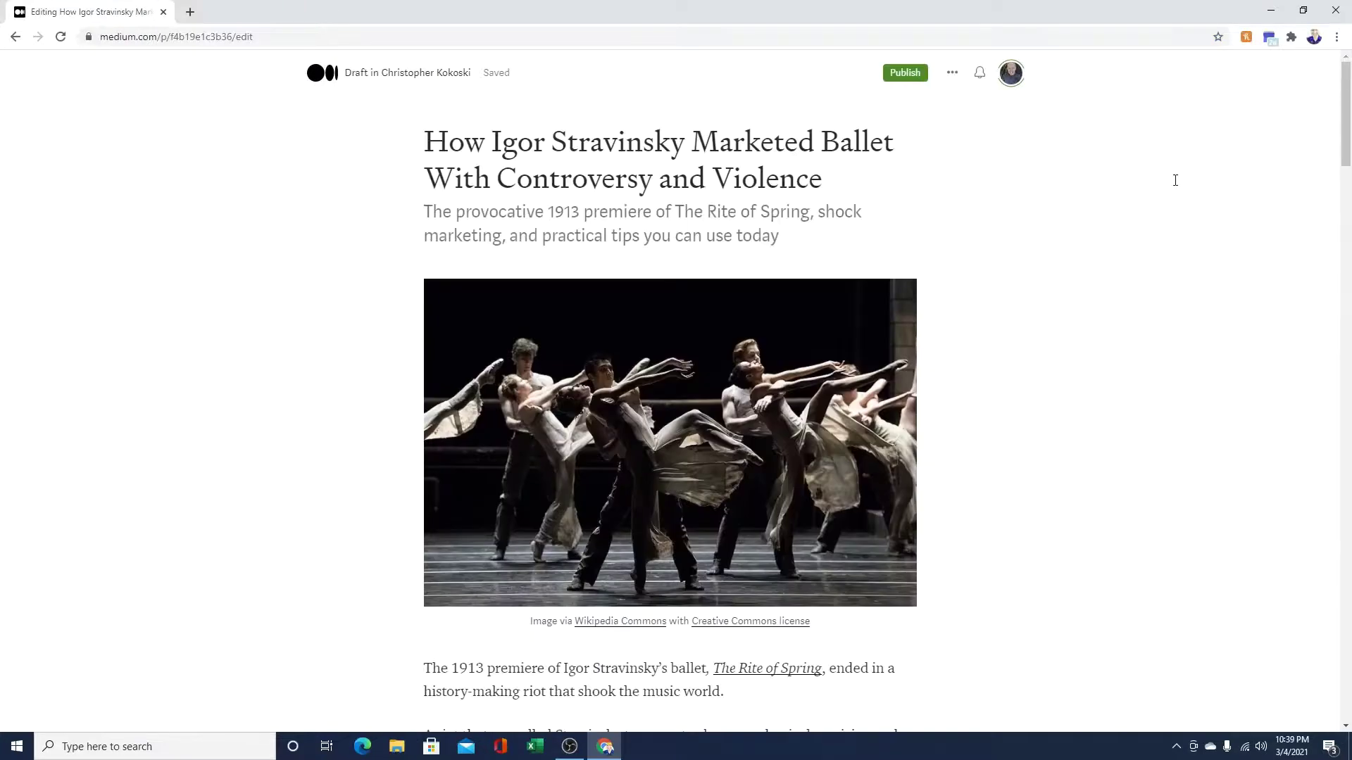
scroll(1176, 190, down, 3)
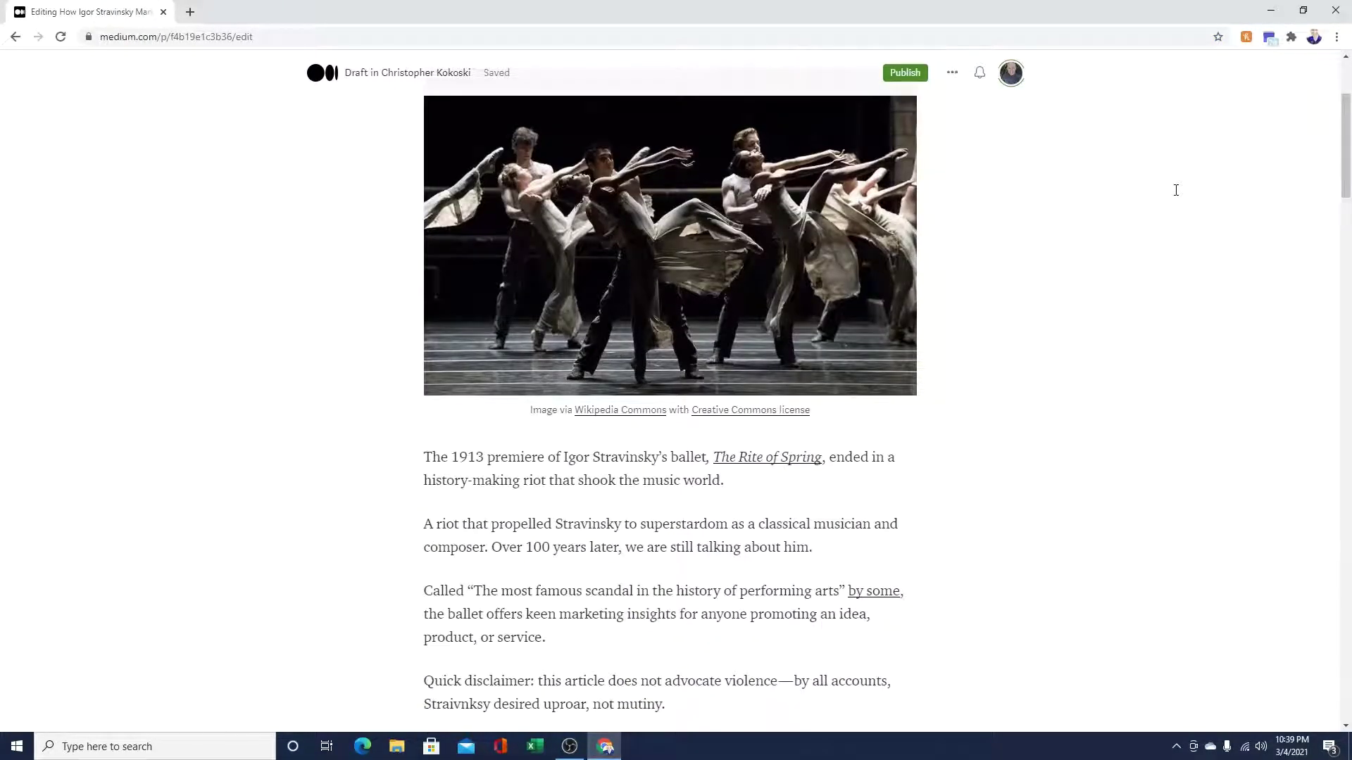
scroll(1176, 190, down, 1)
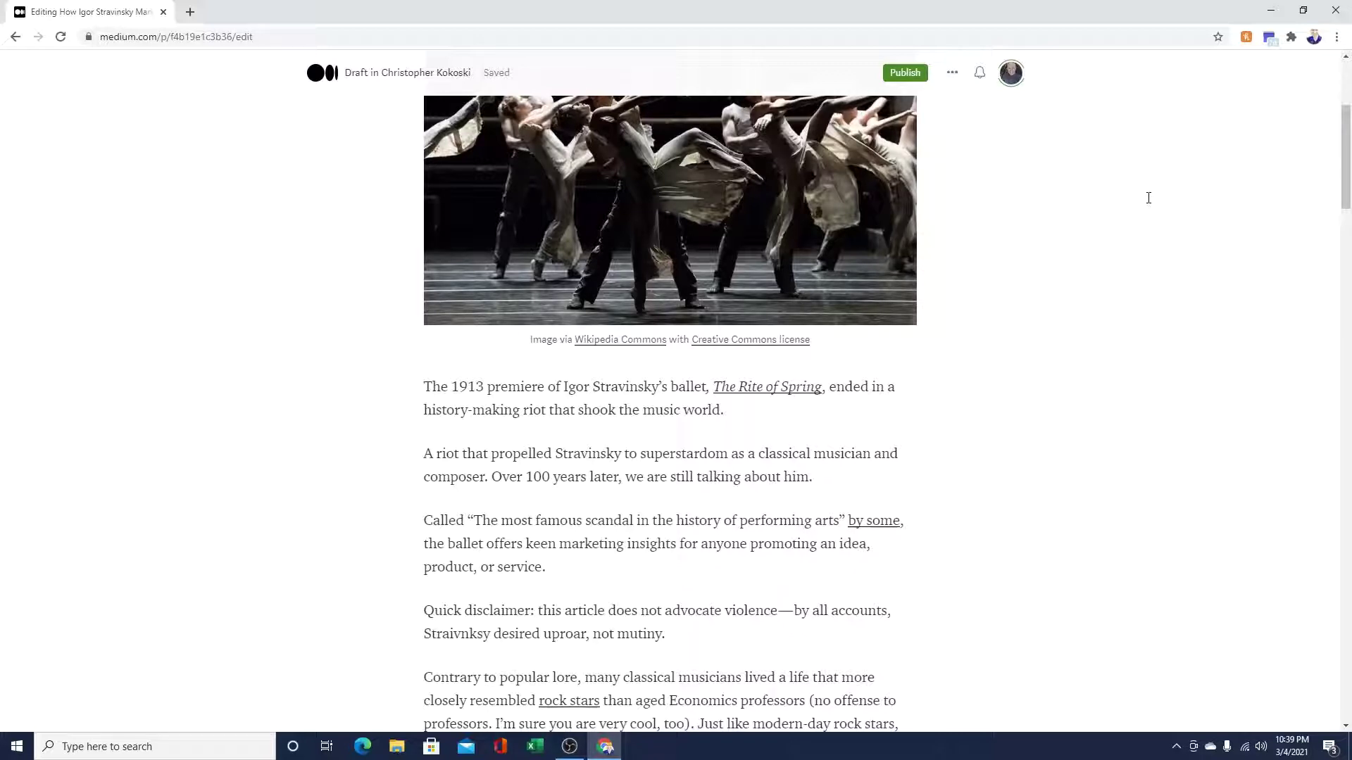
Respell the composer's name in the "Quick disclaimer" paragraph as "Stravinksy"
scroll(1147, 200, down, 1)
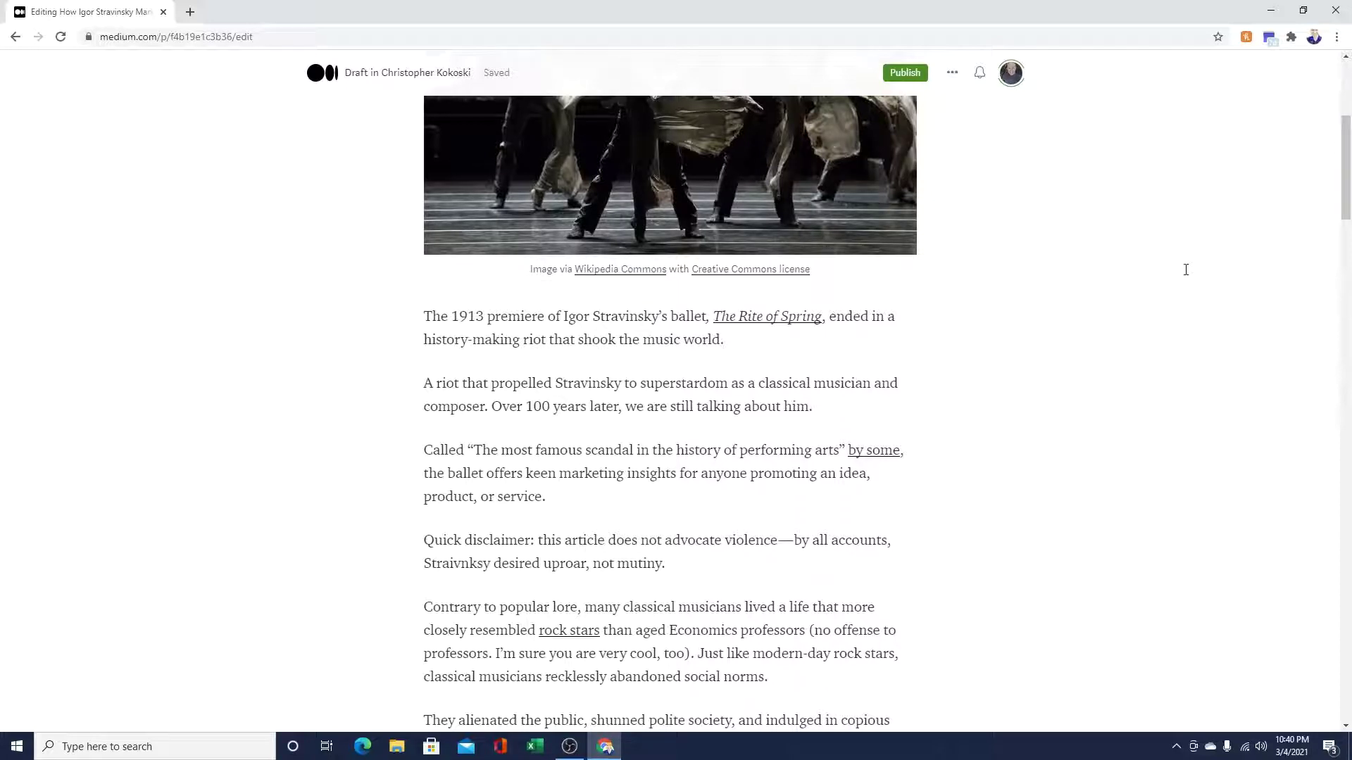
scroll(1032, 255, down, 2)
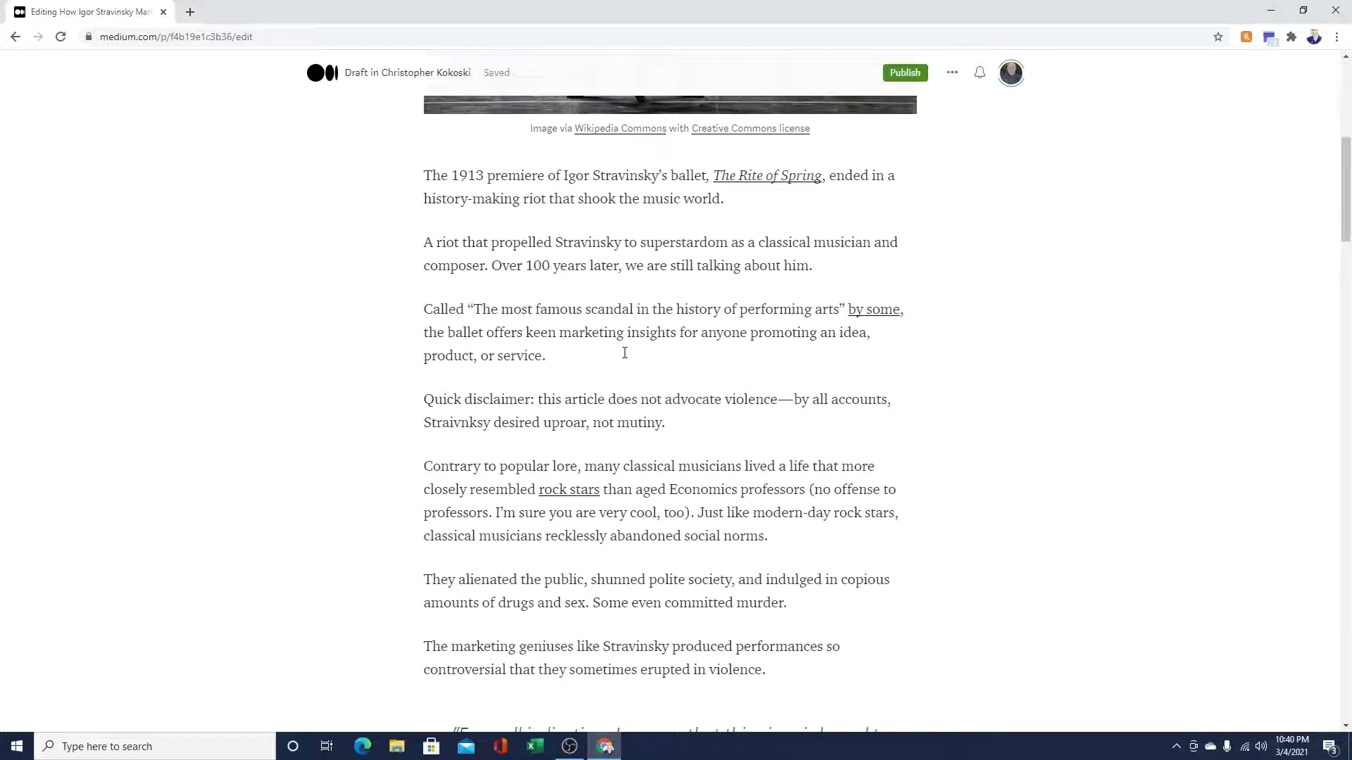
click(425, 423)
click(462, 422)
key(BackSpace)
key(BackSpace)
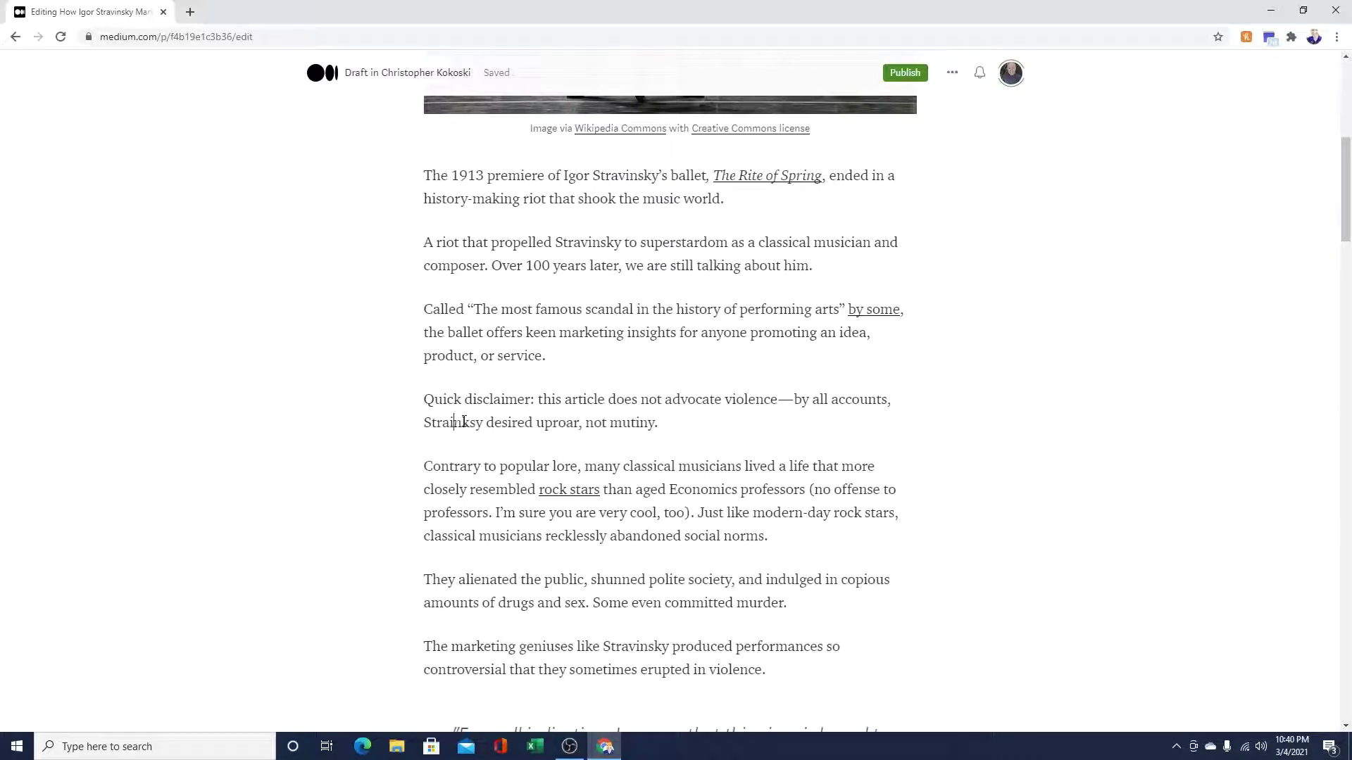
text(vi)
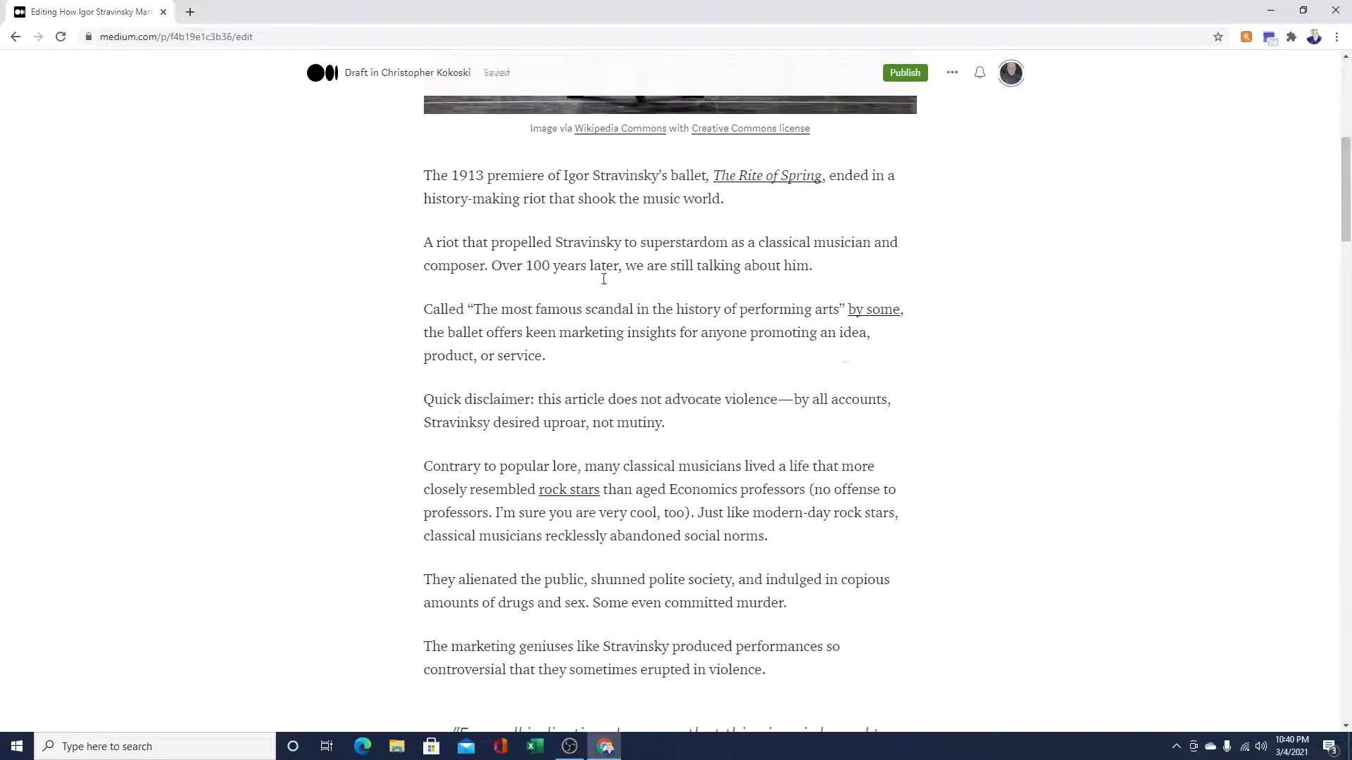
drag(424, 422, 491, 423)
click(609, 424)
click(493, 451)
Remove the opening "The" from the paragraph before the Stravinsky pull quote so it begins "Marketing geniuses like Stravinsky"
scroll(690, 397, up, 7)
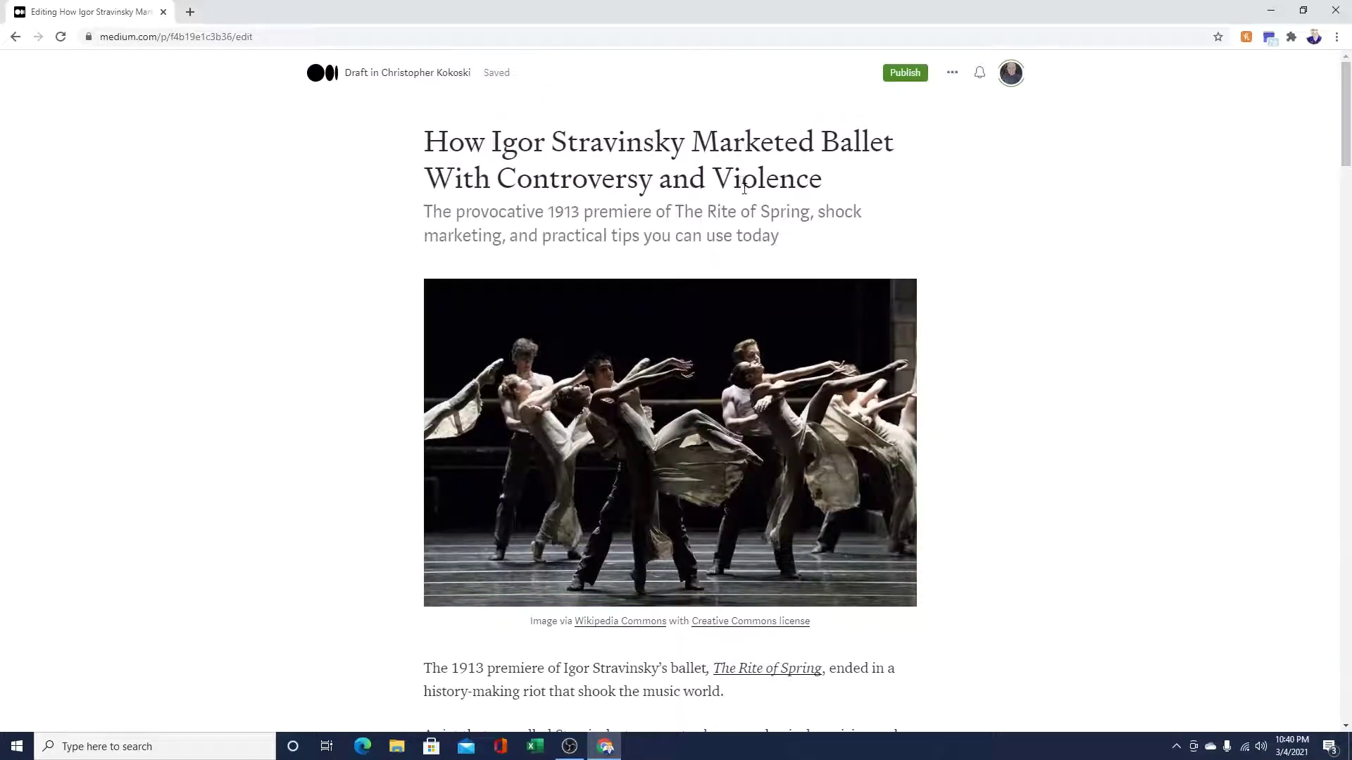
scroll(835, 376, down, 4)
scroll(837, 379, down, 4)
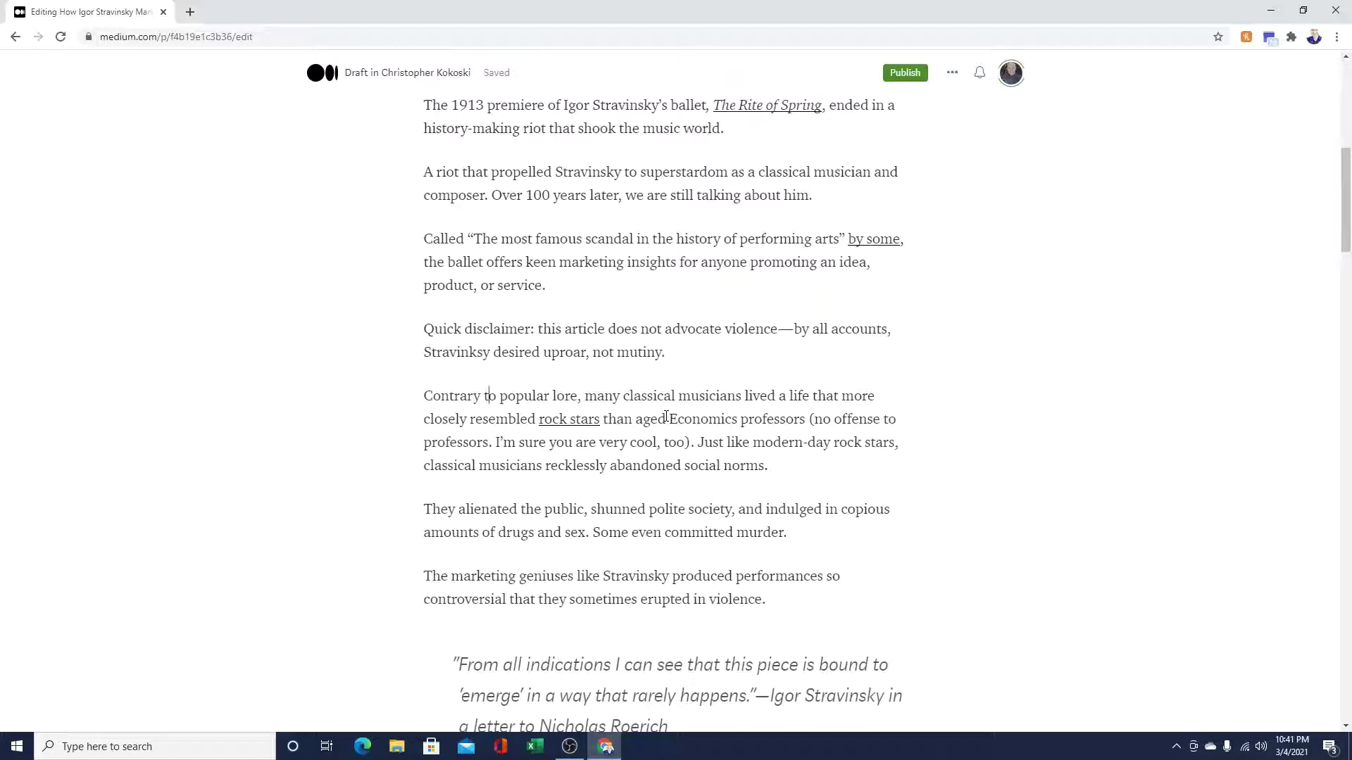
scroll(666, 417, down, 1)
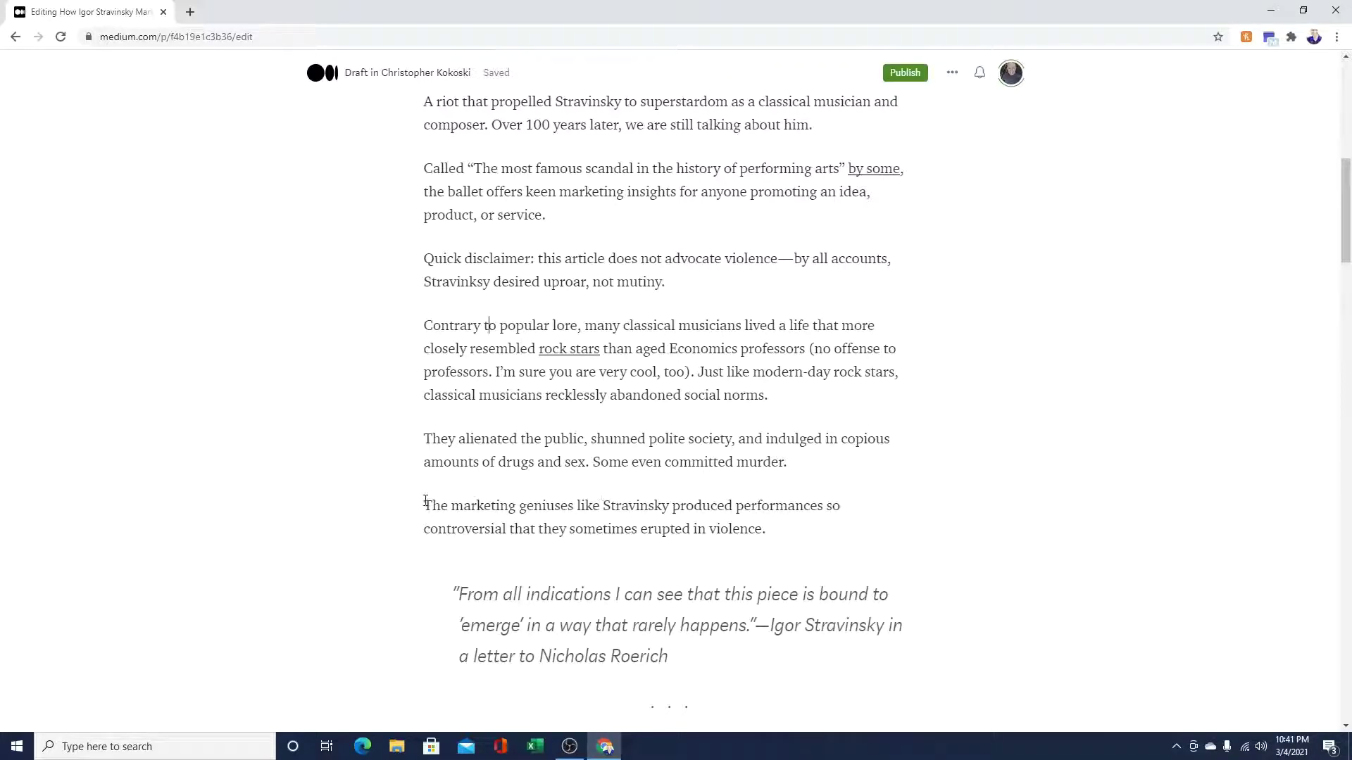
drag(424, 505, 466, 508)
text(M)
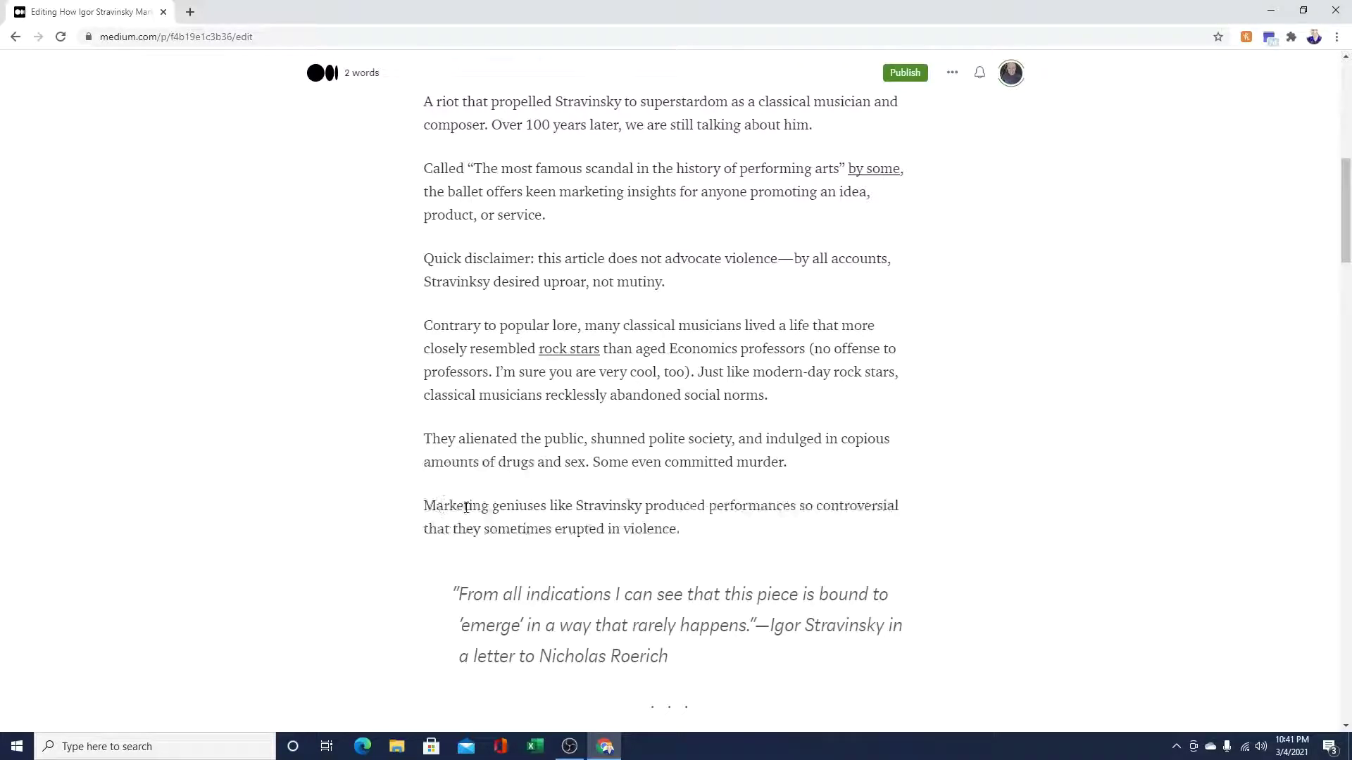
click(764, 527)
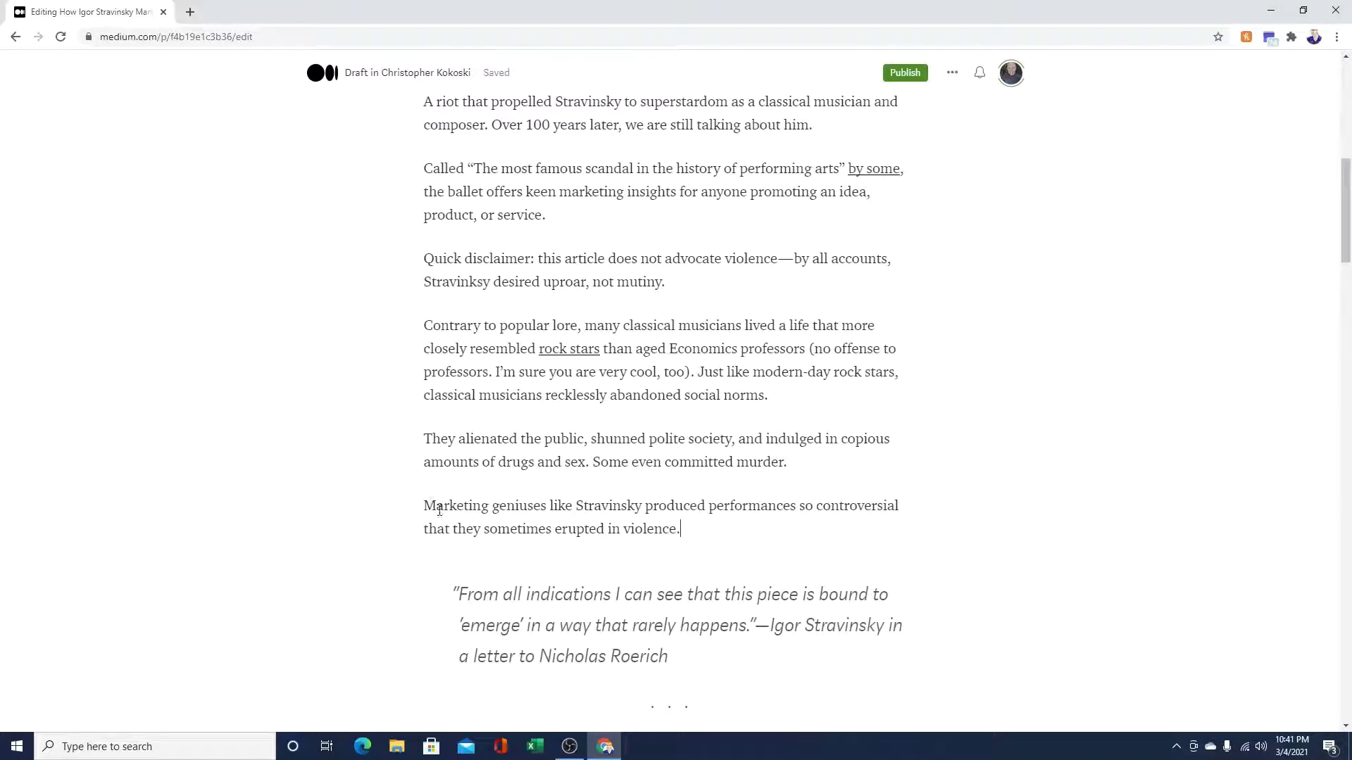
double_click(436, 440)
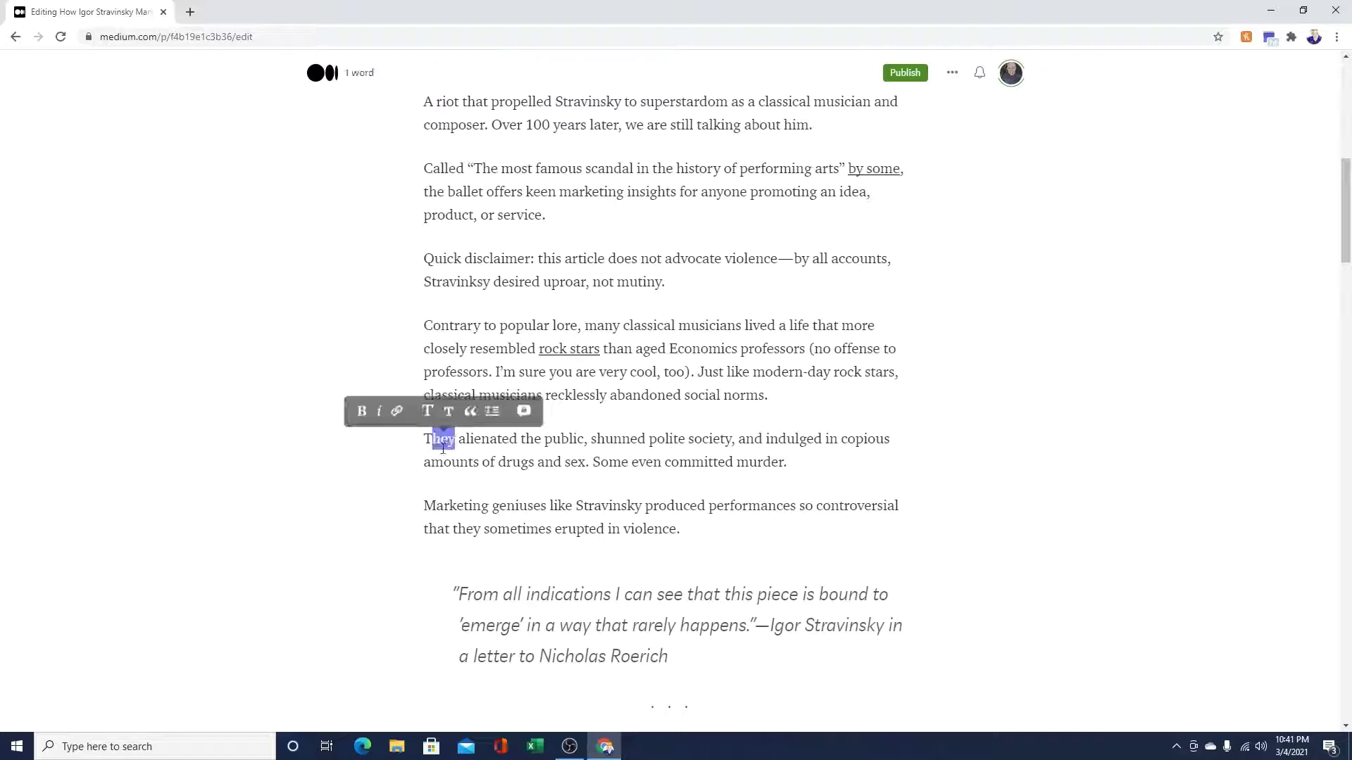
click(473, 506)
In the block quote about the premiere, end "The storm broke" with a period and delete "the composer recounts" with its surrounding quotation marks
scroll(960, 489, down, 3)
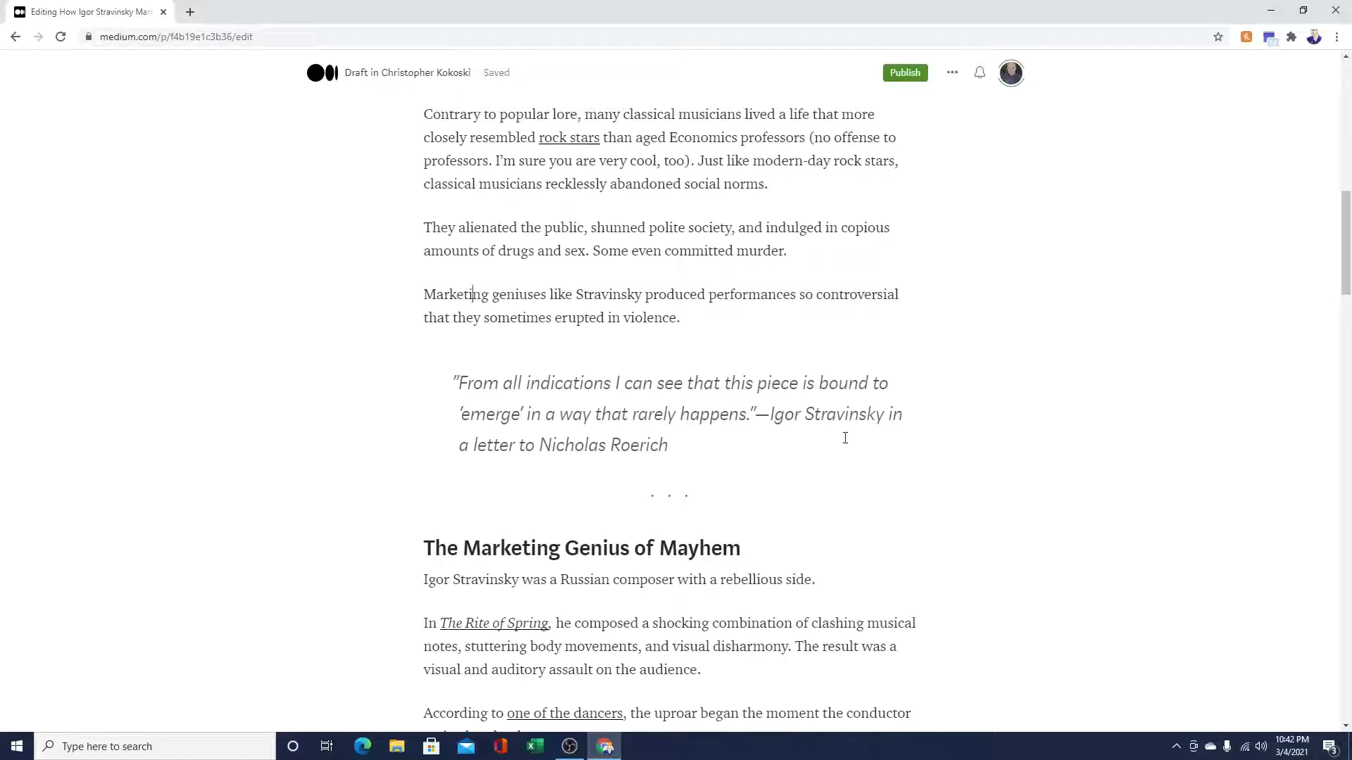
scroll(622, 441, down, 2)
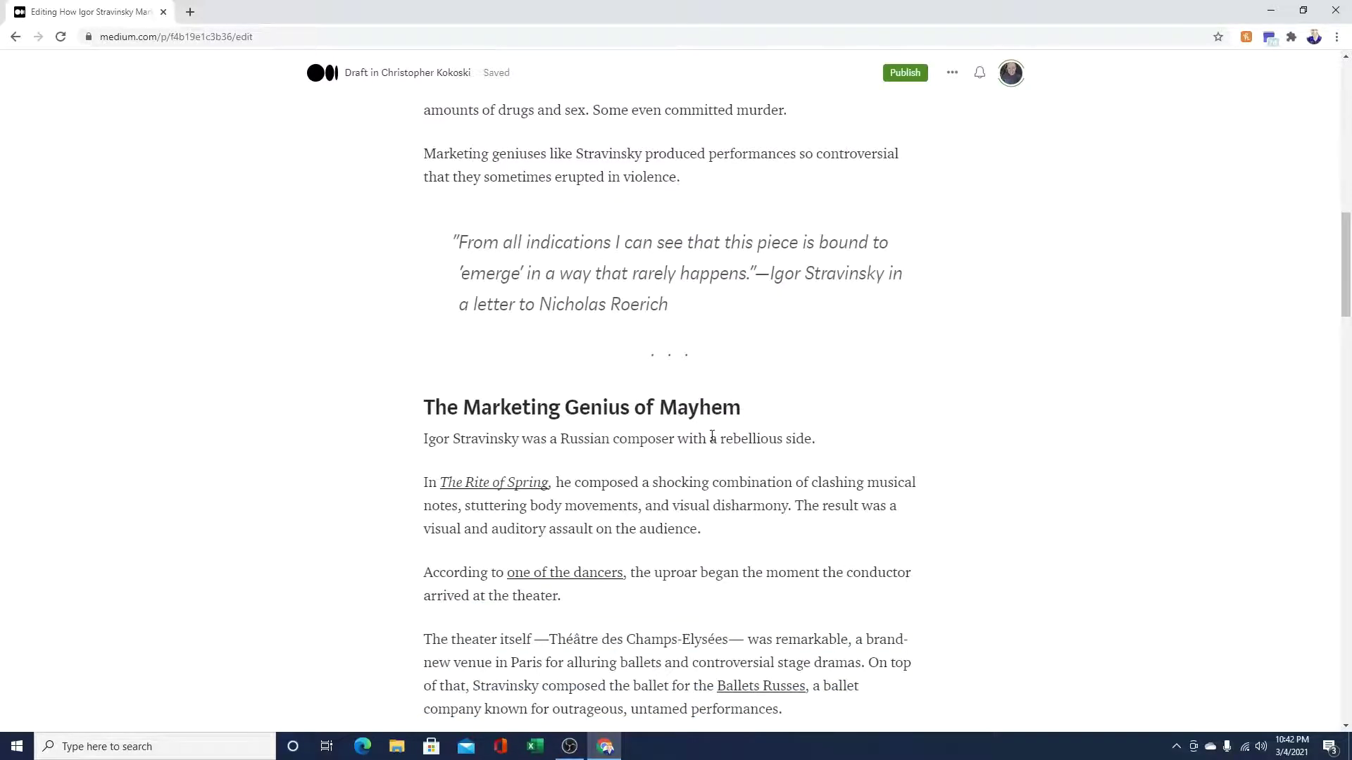
scroll(795, 425, down, 2)
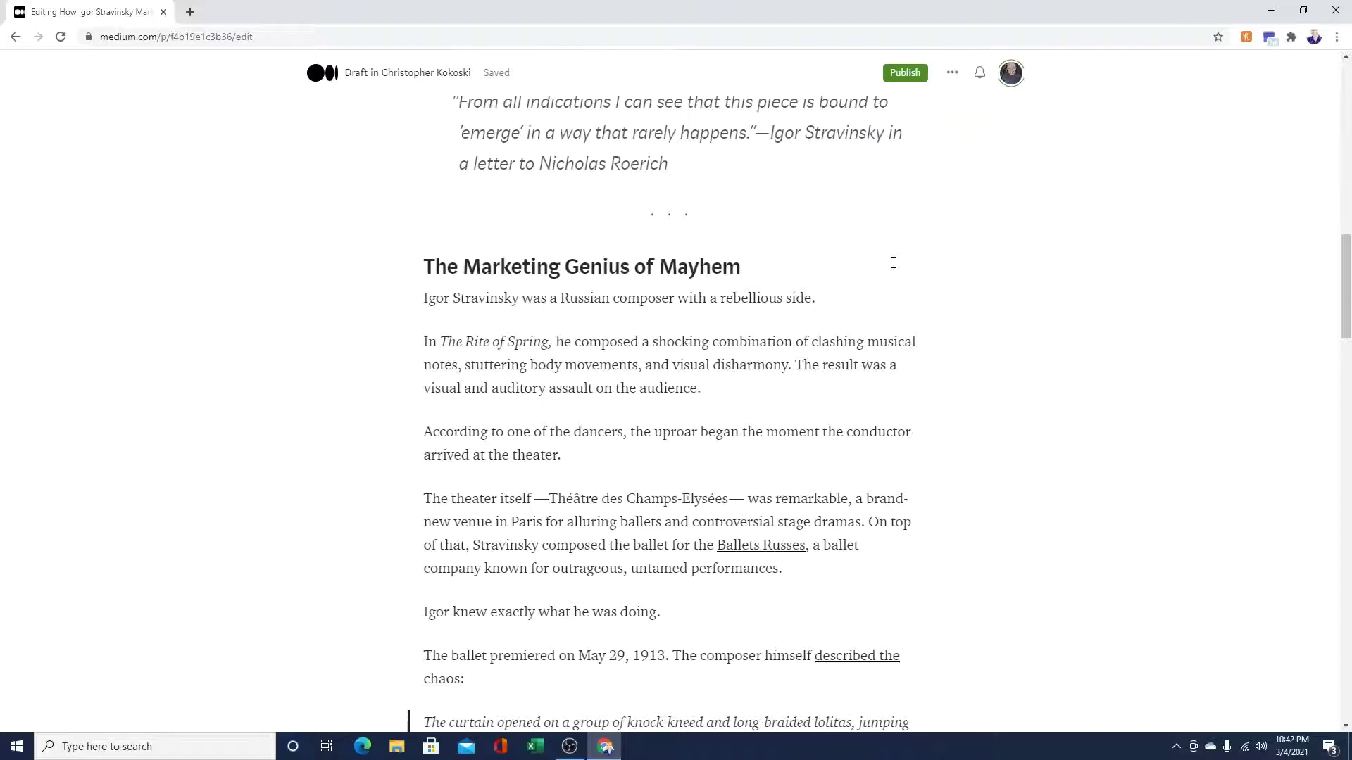
scroll(894, 262, down, 2)
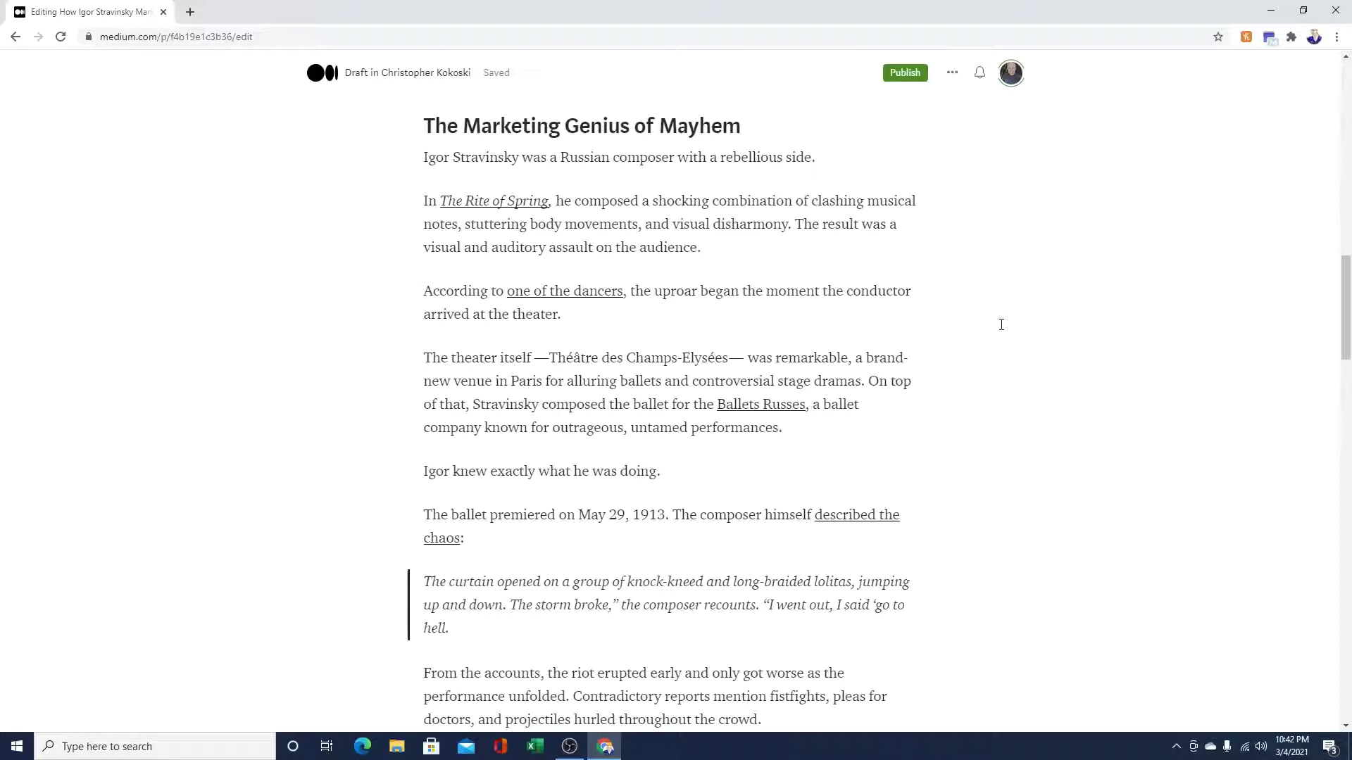
scroll(1001, 325, down, 2)
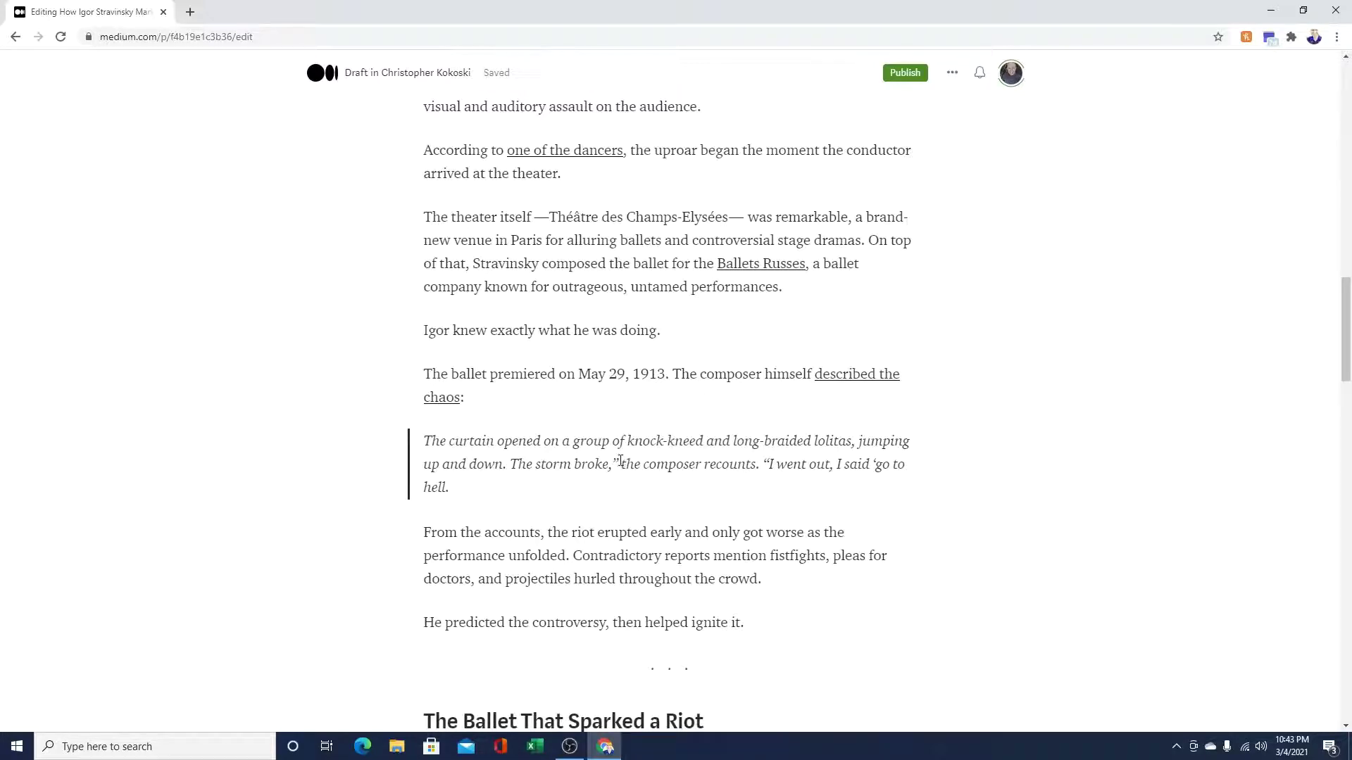
drag(621, 463, 608, 464)
key(BackSpace)
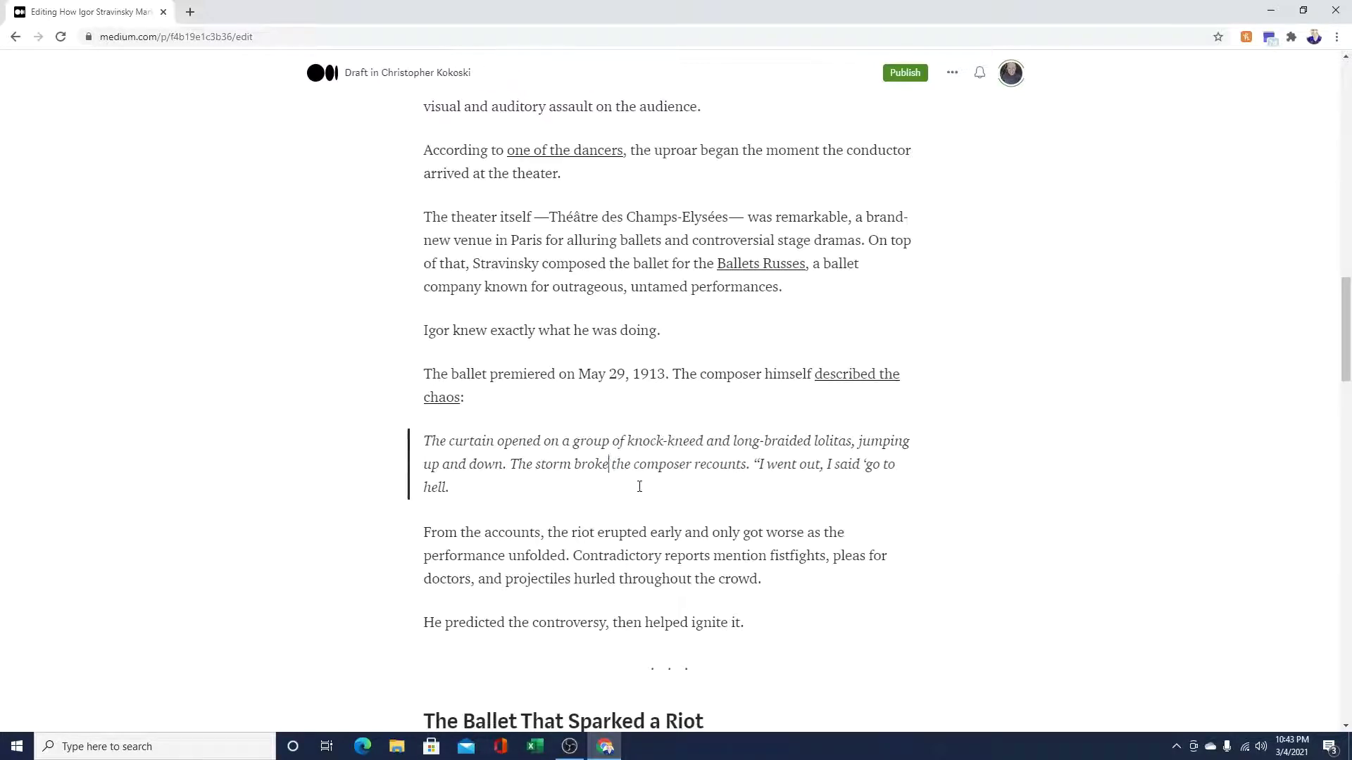
text(.)
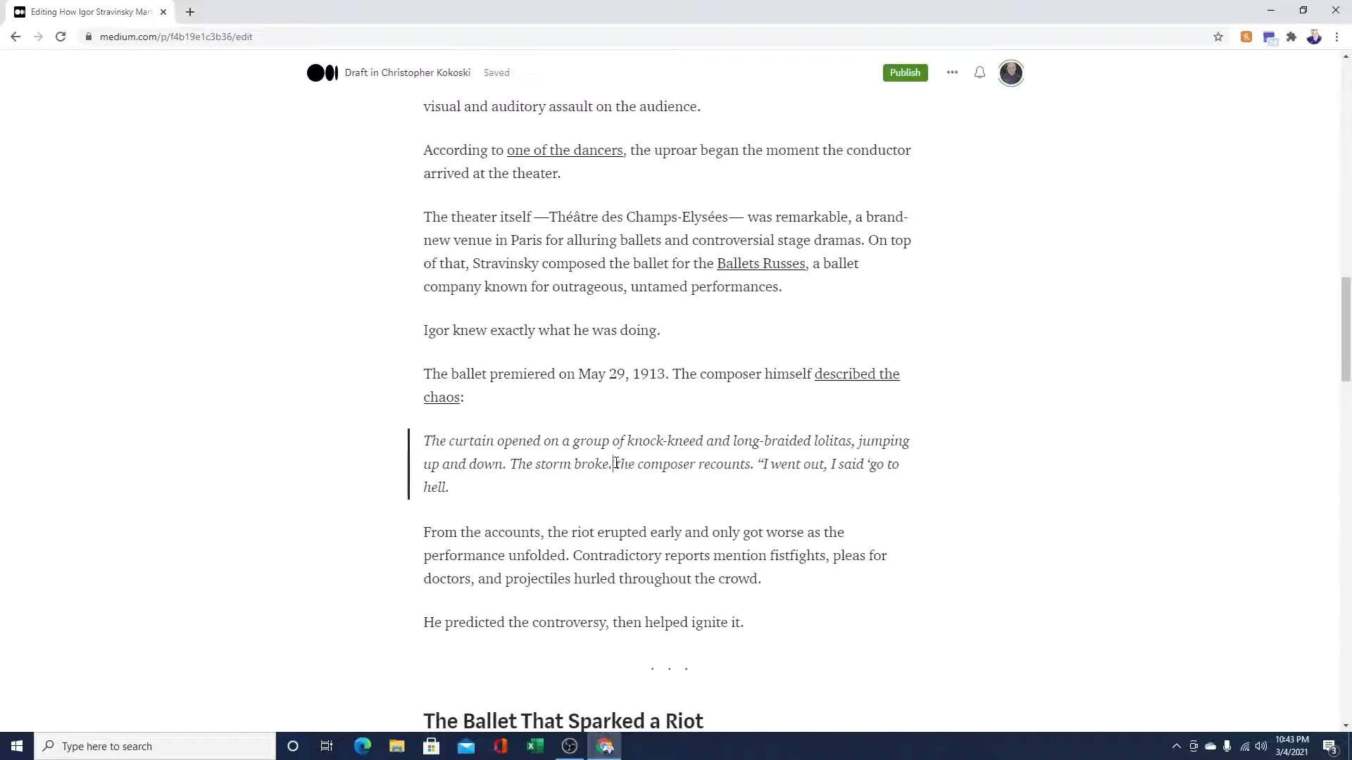
drag(616, 464, 760, 466)
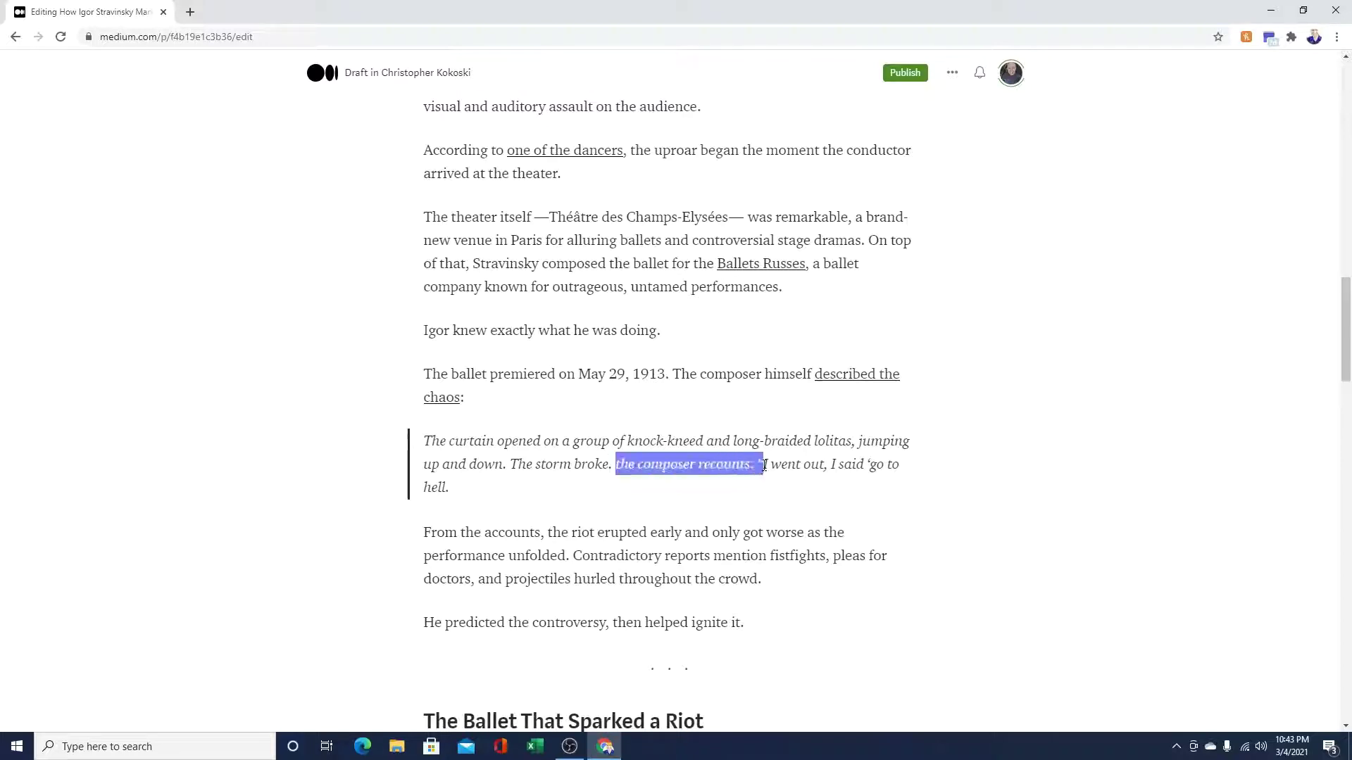
key(BackSpace)
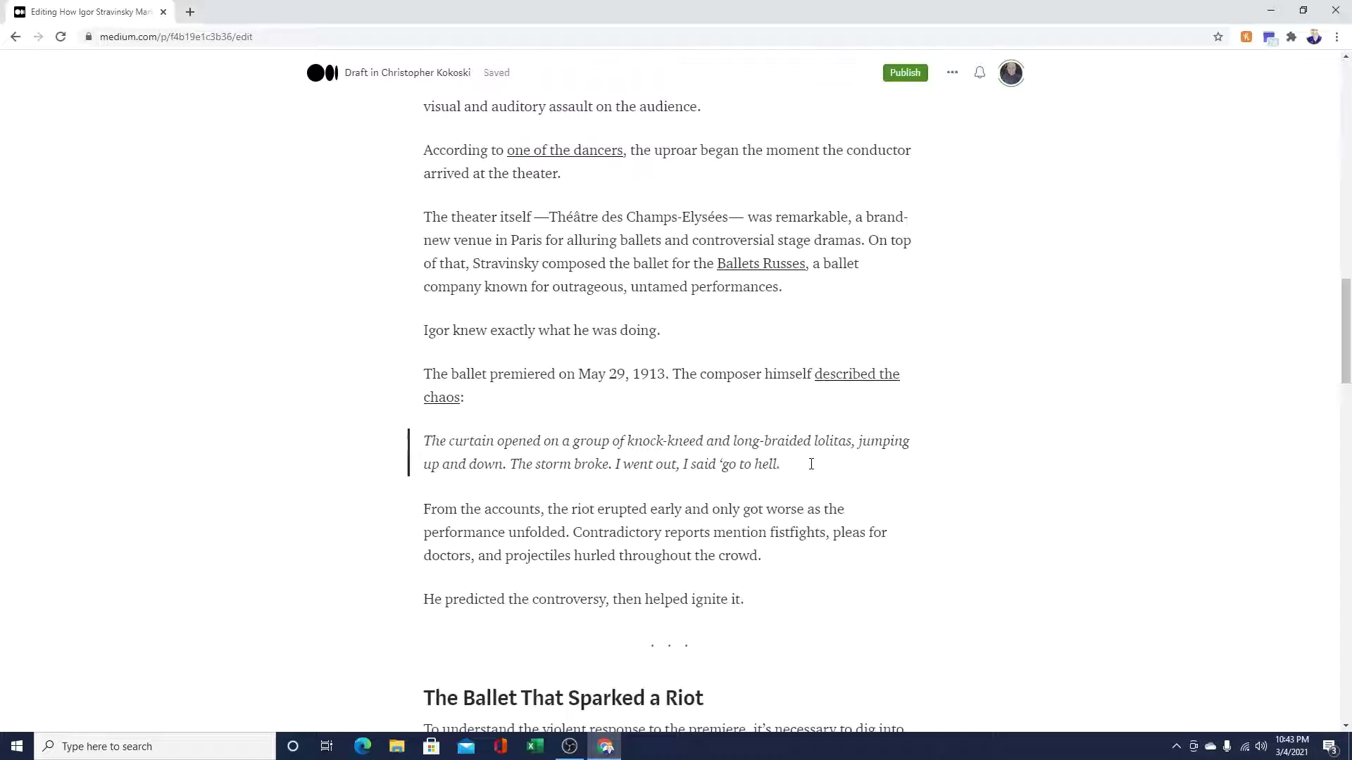
Finish the block quote with a closing single quotation mark and split its last sentence into "I went out. I said 'go to hell.'"
text(')
click(678, 465)
key(BackSpace)
text(.)
click(524, 509)
Replace "He" with "Stravinsky" in the sentence "predicted the controversy, then helped ignite it."
scroll(726, 523, down, 1)
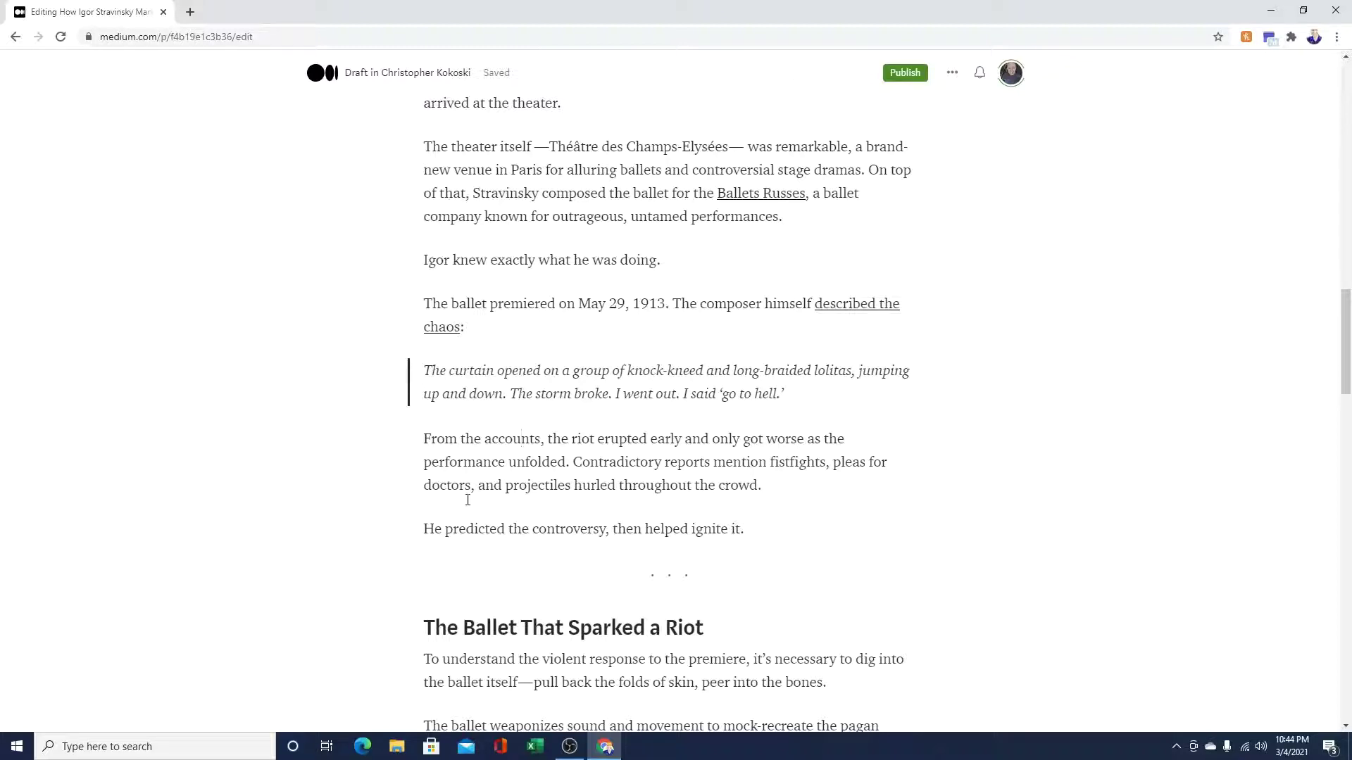
drag(429, 527, 443, 528)
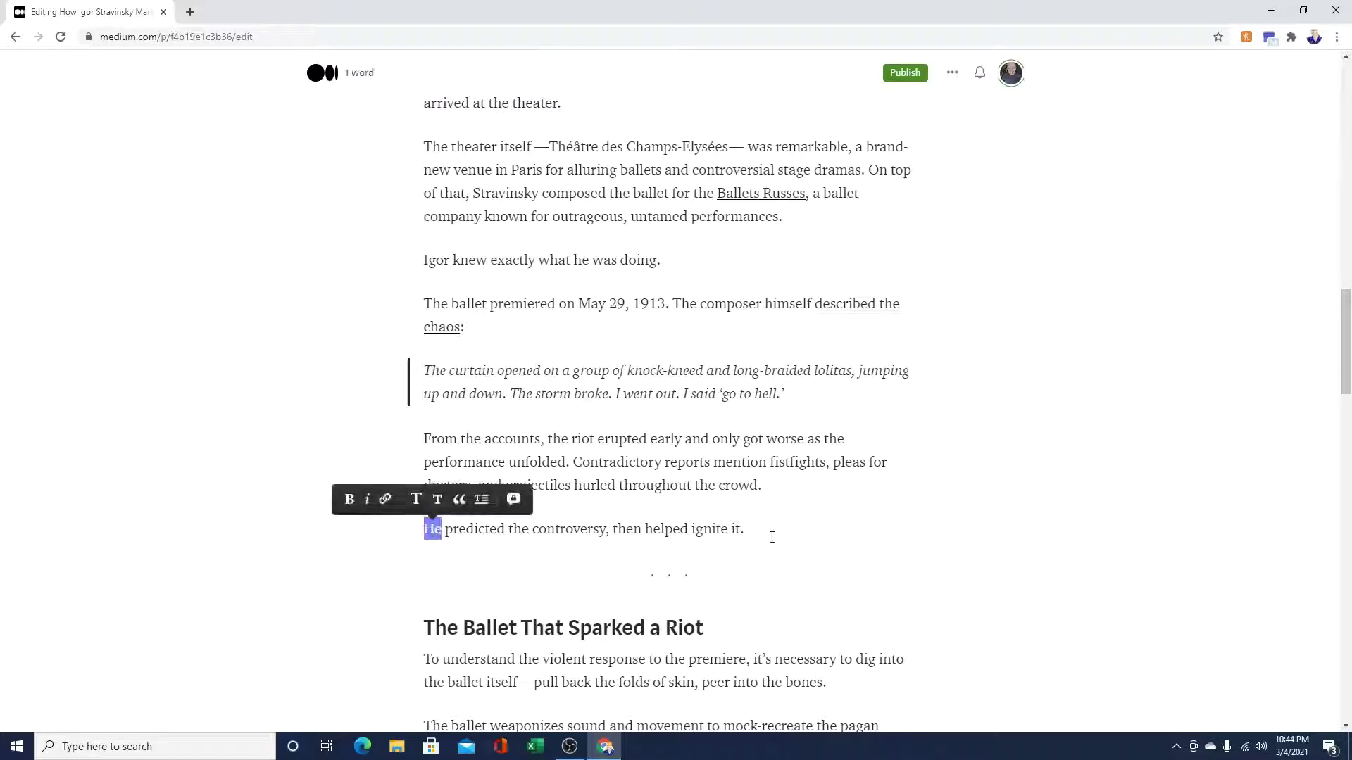
key(BackSpace)
text(Str)
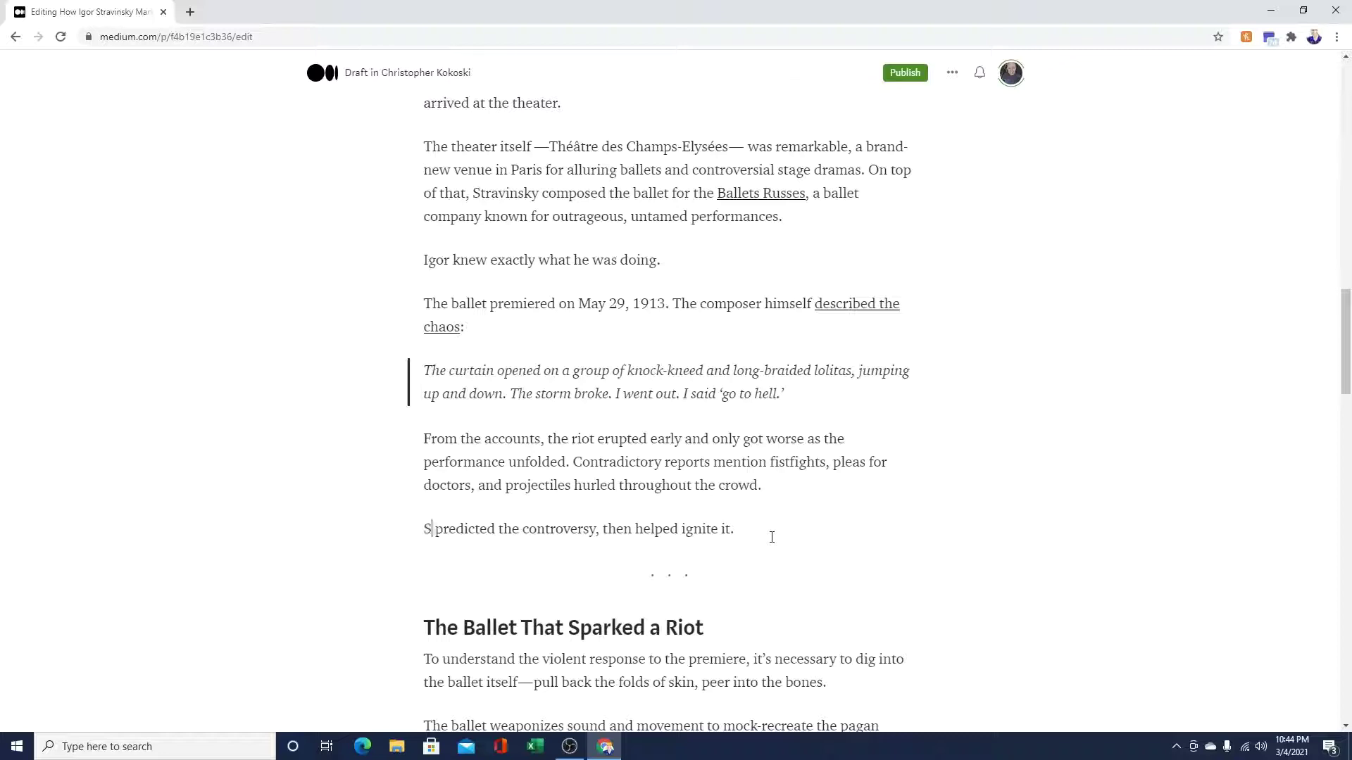
text(avinksk)
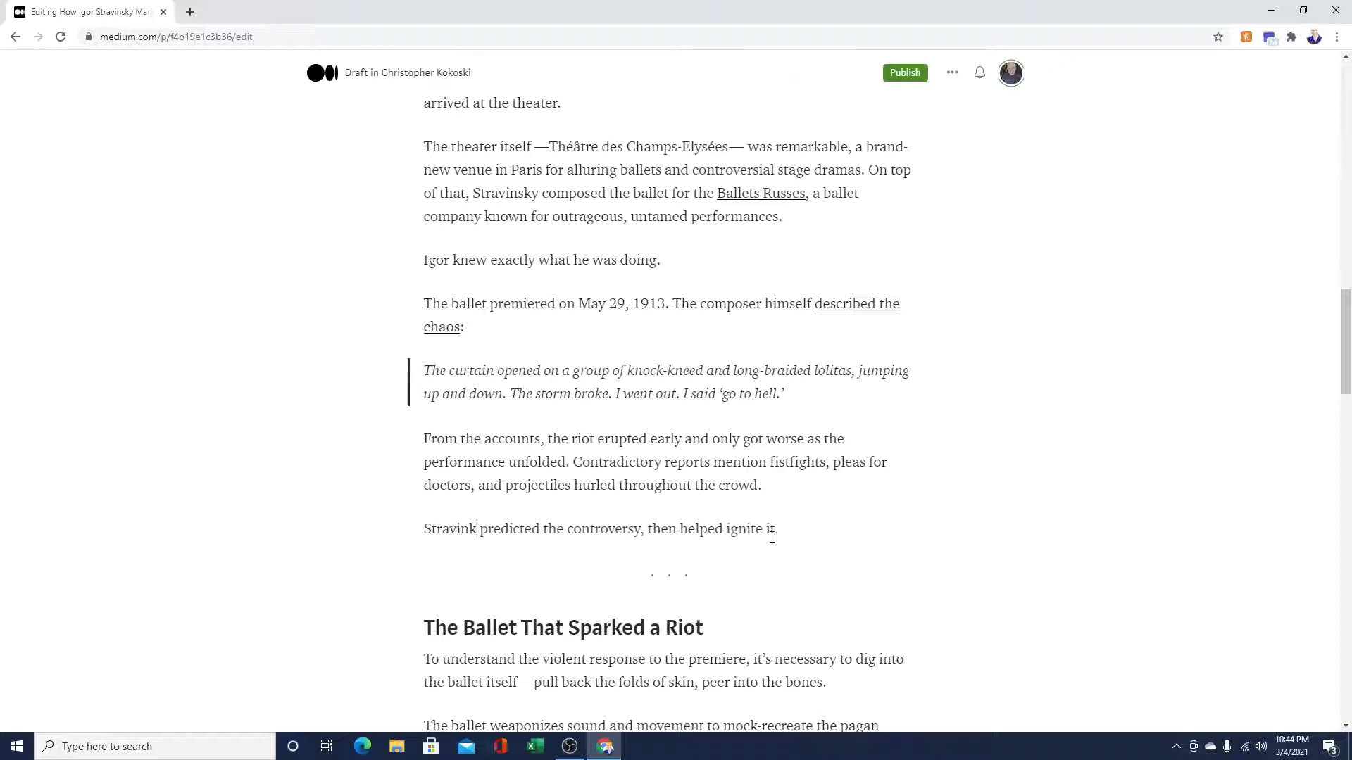
key(BackSpace)
key(BackSpace)
key(BackSpace)
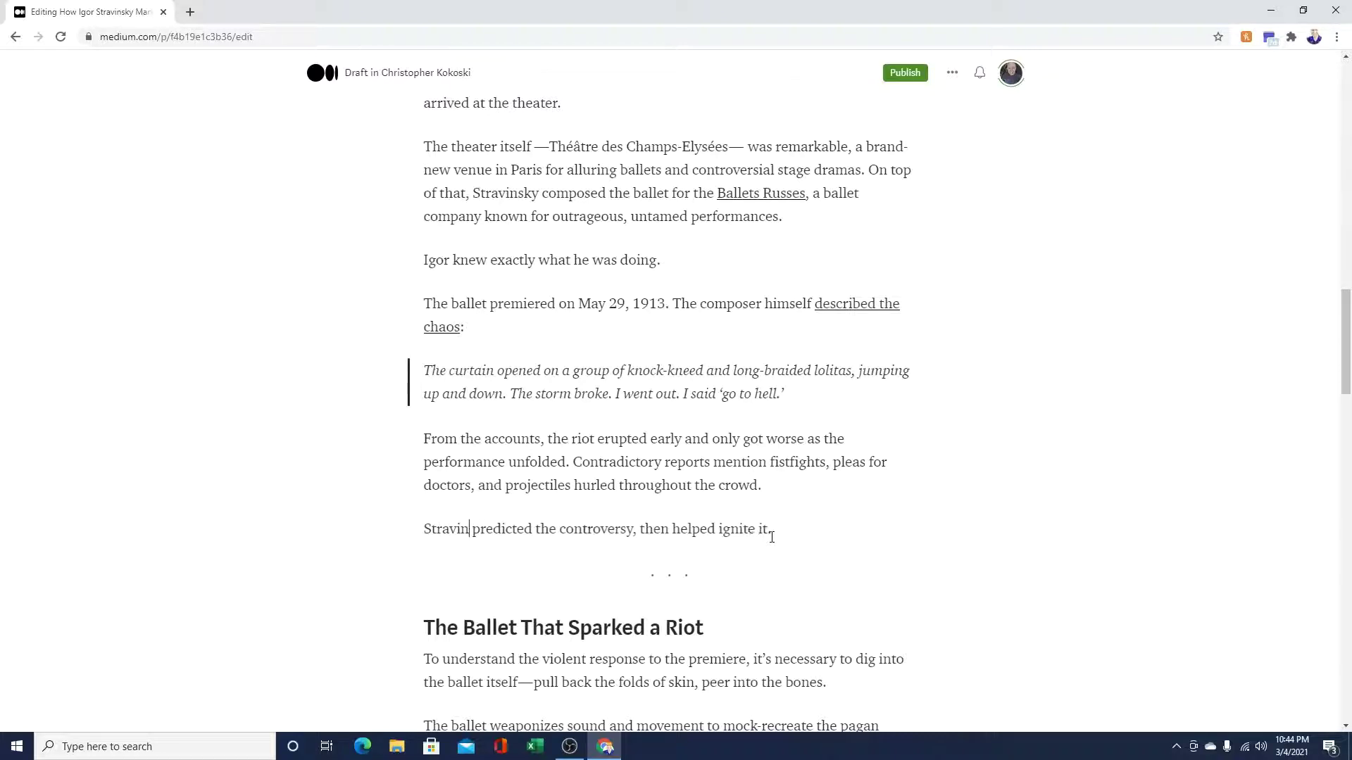
text(sky)
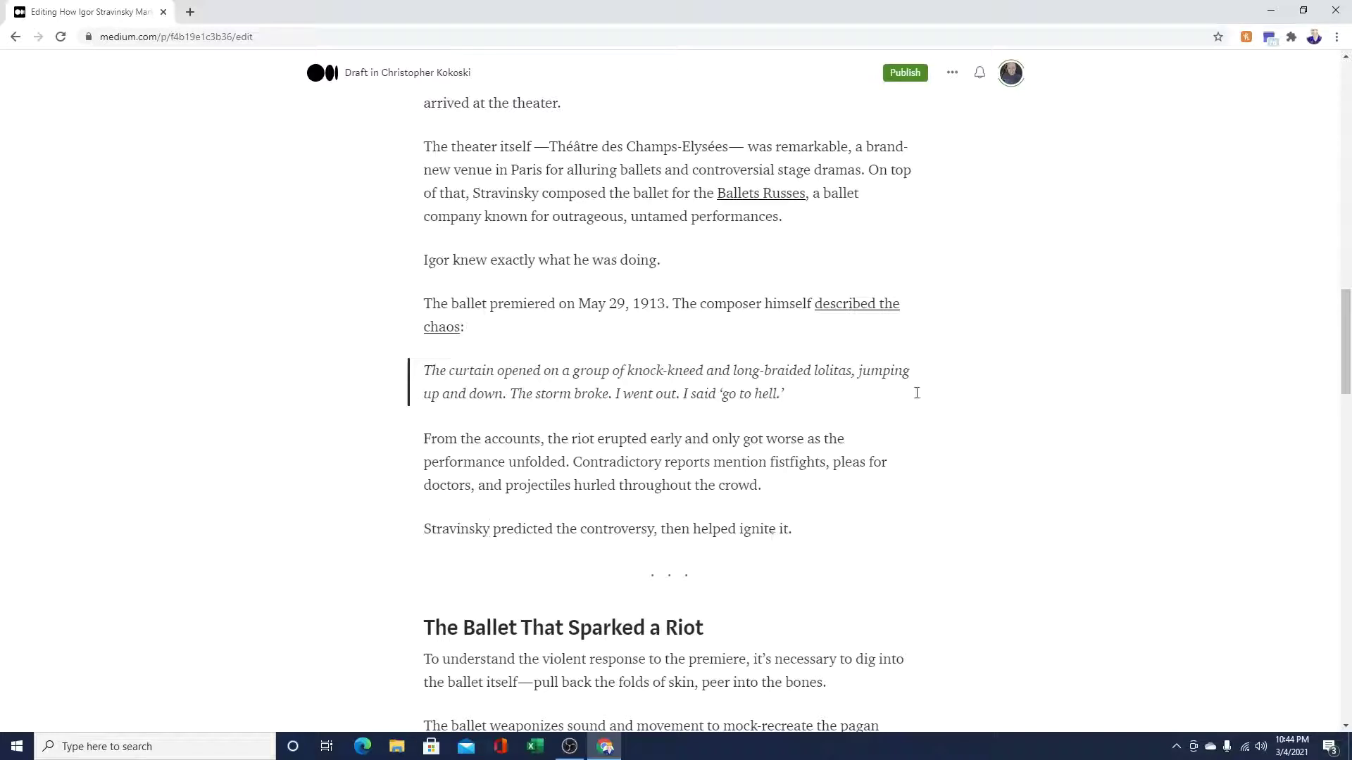
Review the edited block quote, the section break and the opening paragraphs under "The Ballet That Sparked a Riot"
scroll(966, 414, down, 1)
scroll(965, 414, down, 2)
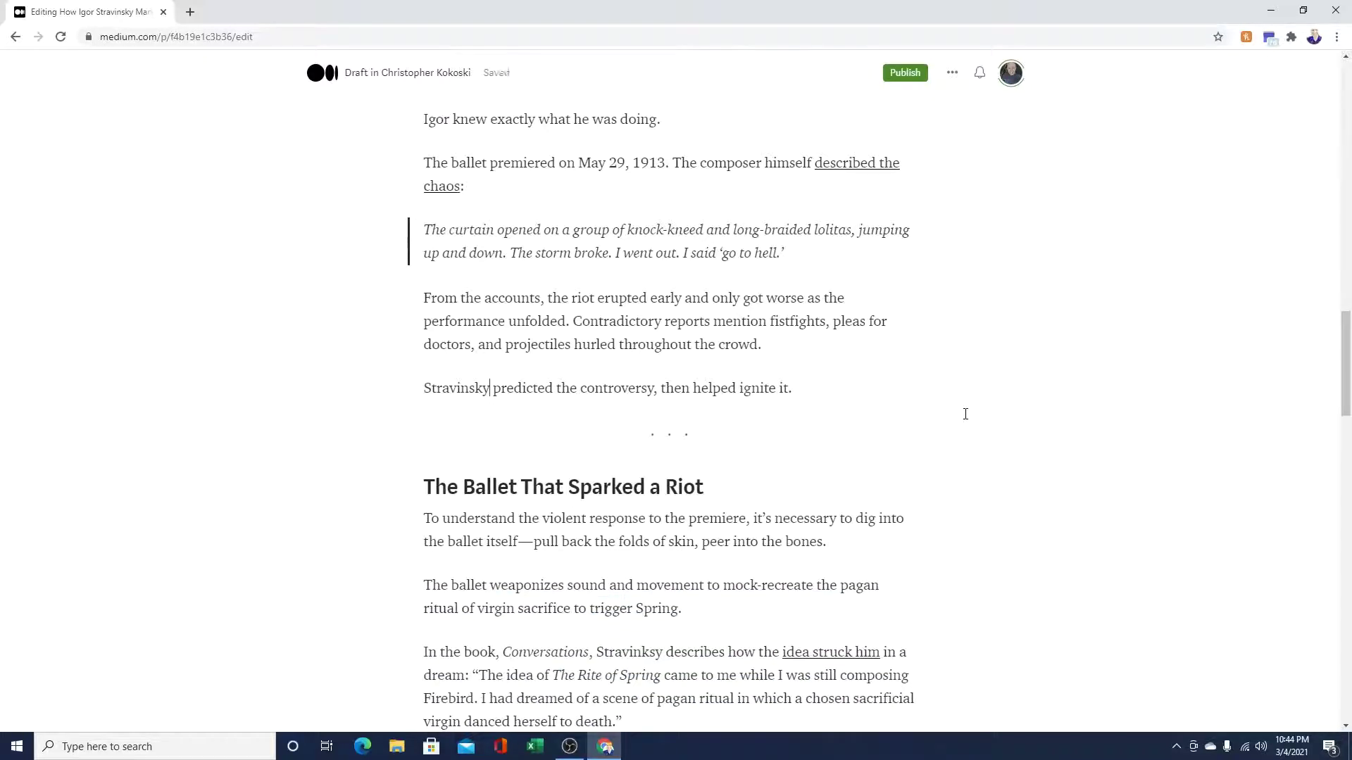
scroll(962, 413, down, 1)
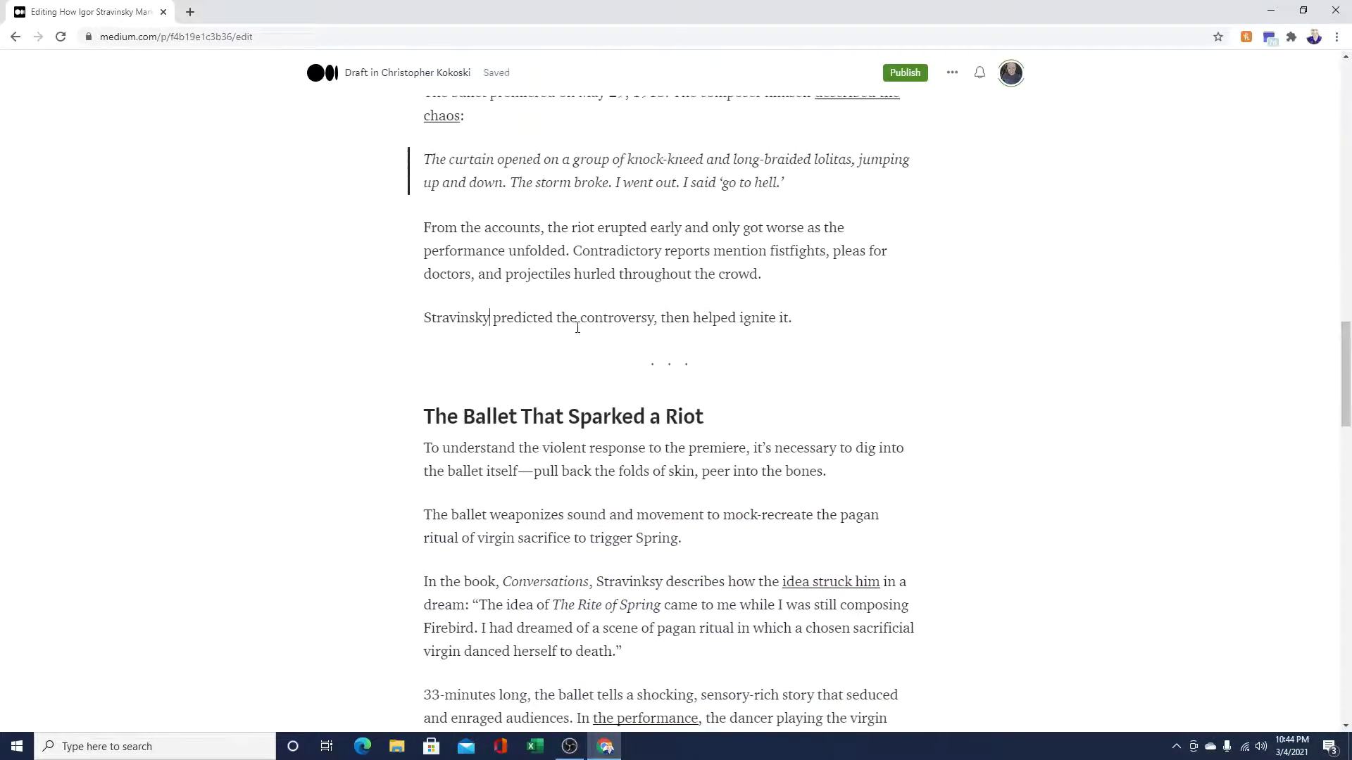
scroll(564, 325, up, 2)
scroll(564, 325, up, 1)
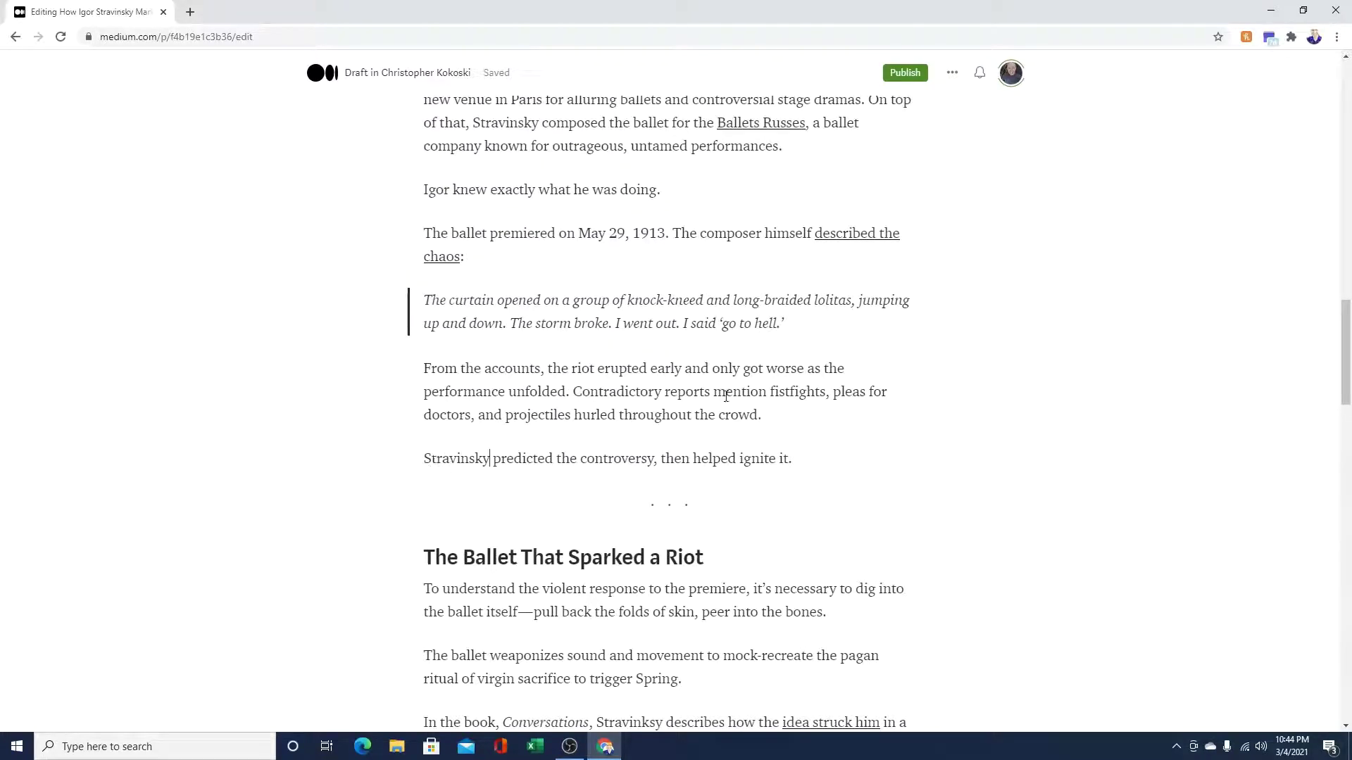
scroll(929, 434, down, 2)
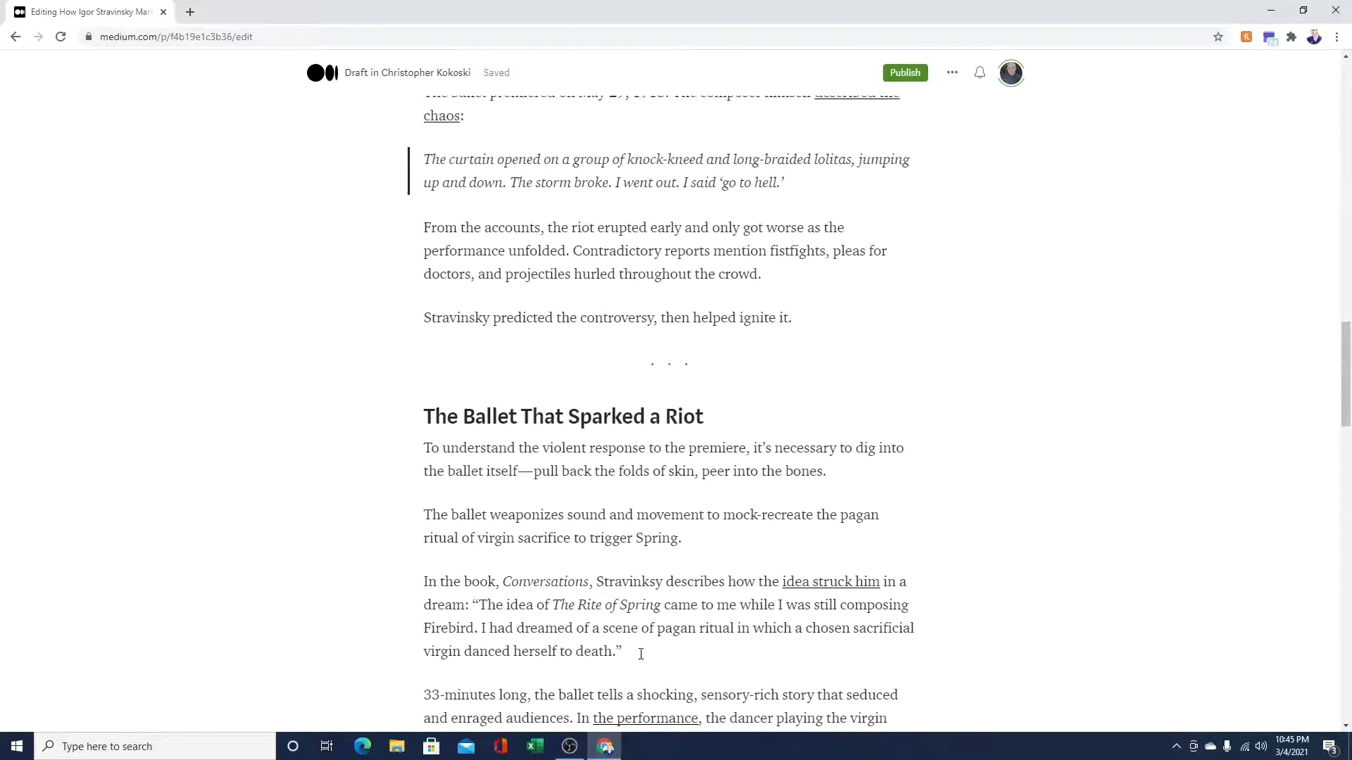
scroll(640, 654, down, 2)
click(651, 503)
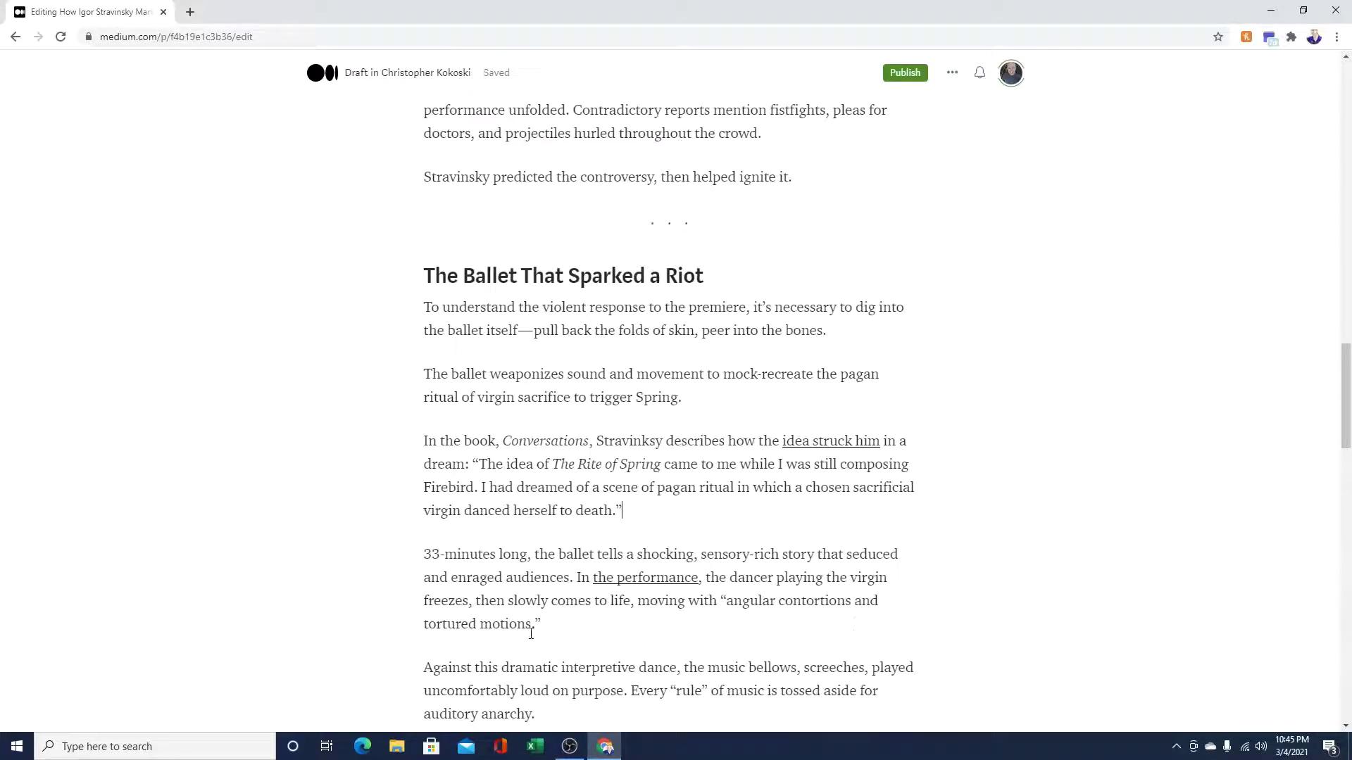
Examine the phrases "angular contortions and tortured motions," "auditory anarchy" and "shocking, sensory-rich story that seduced" by highlighting each in turn
scroll(809, 594, down, 3)
drag(723, 390, 798, 419)
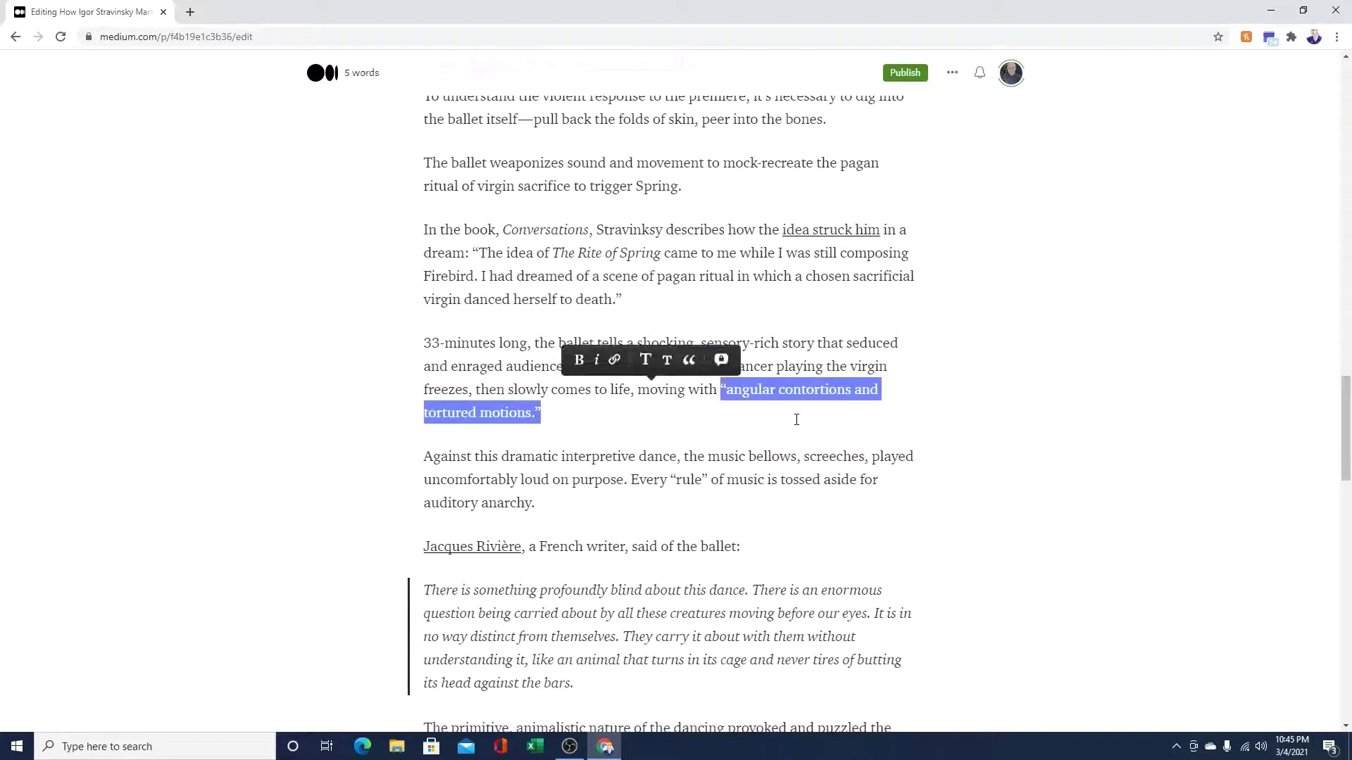
click(711, 416)
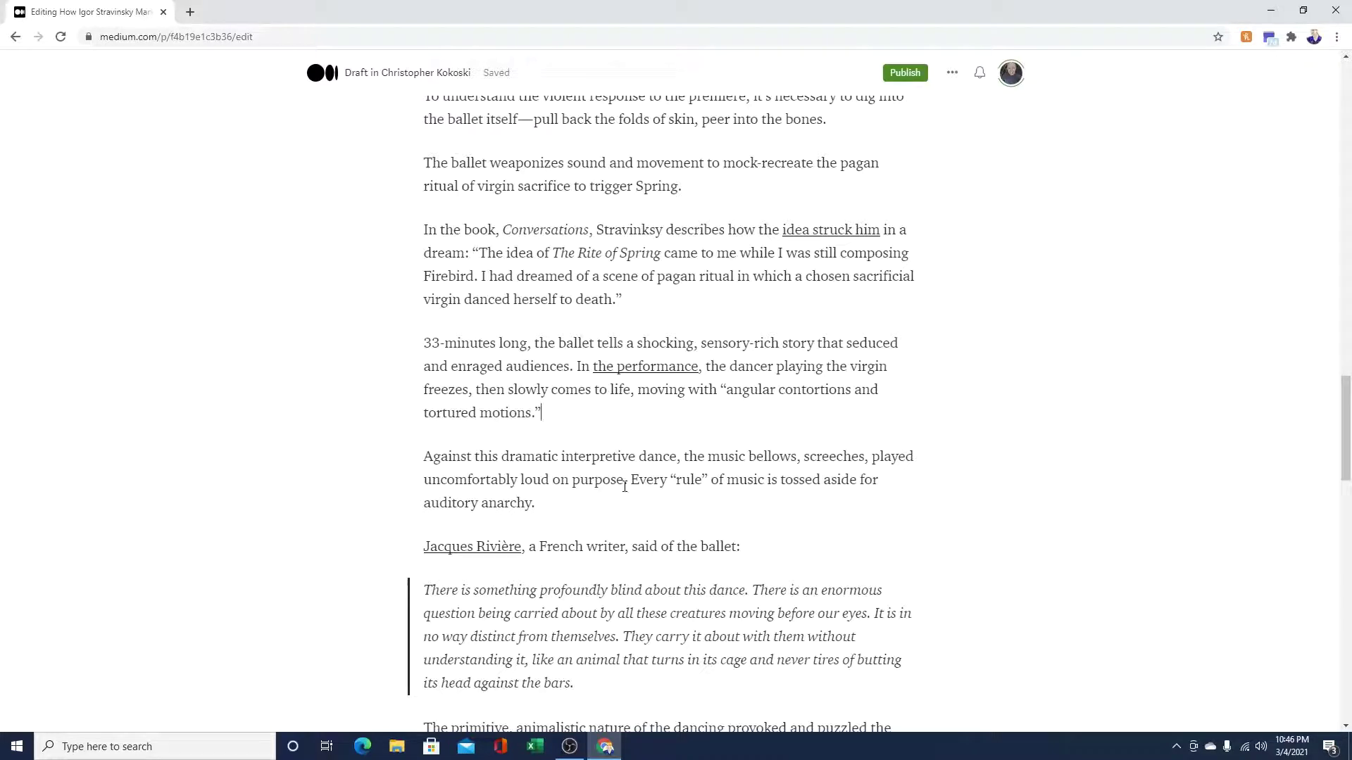
drag(424, 503, 539, 501)
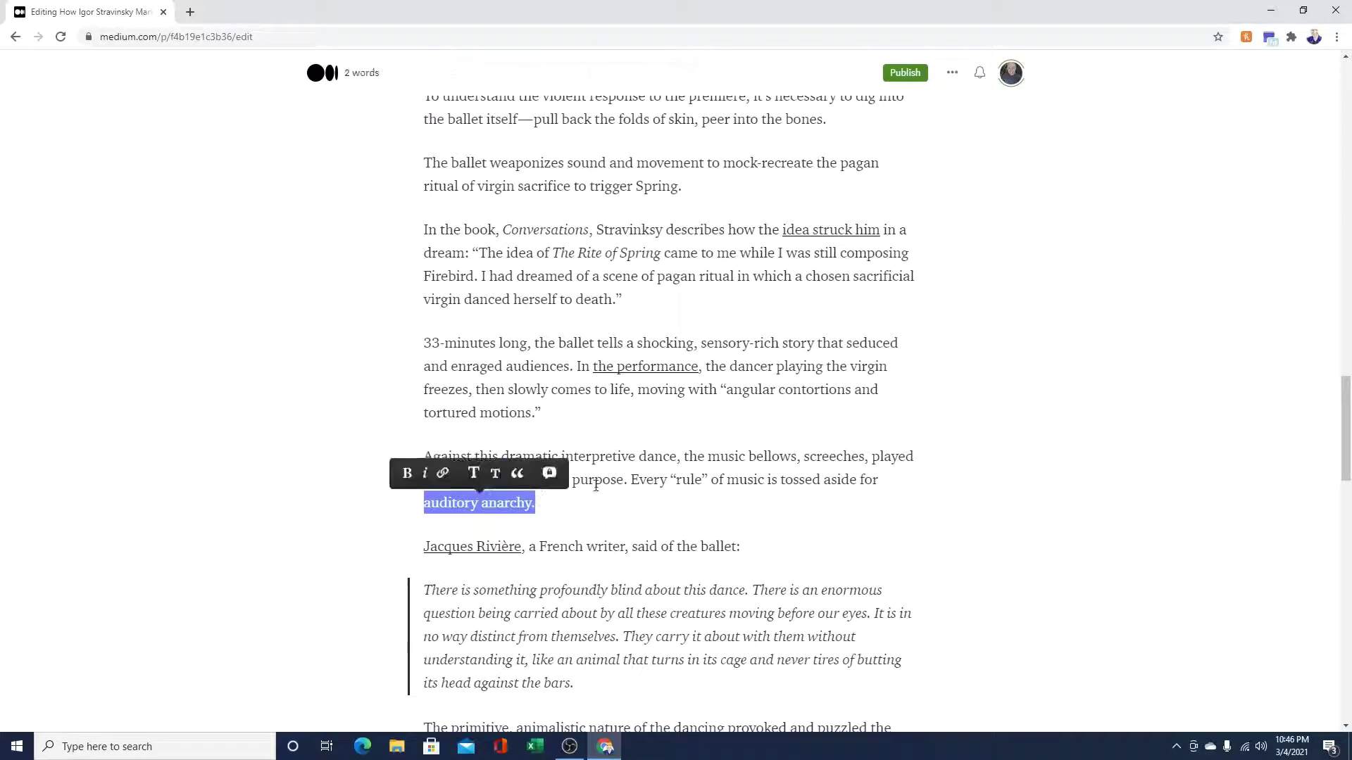
drag(638, 343, 908, 344)
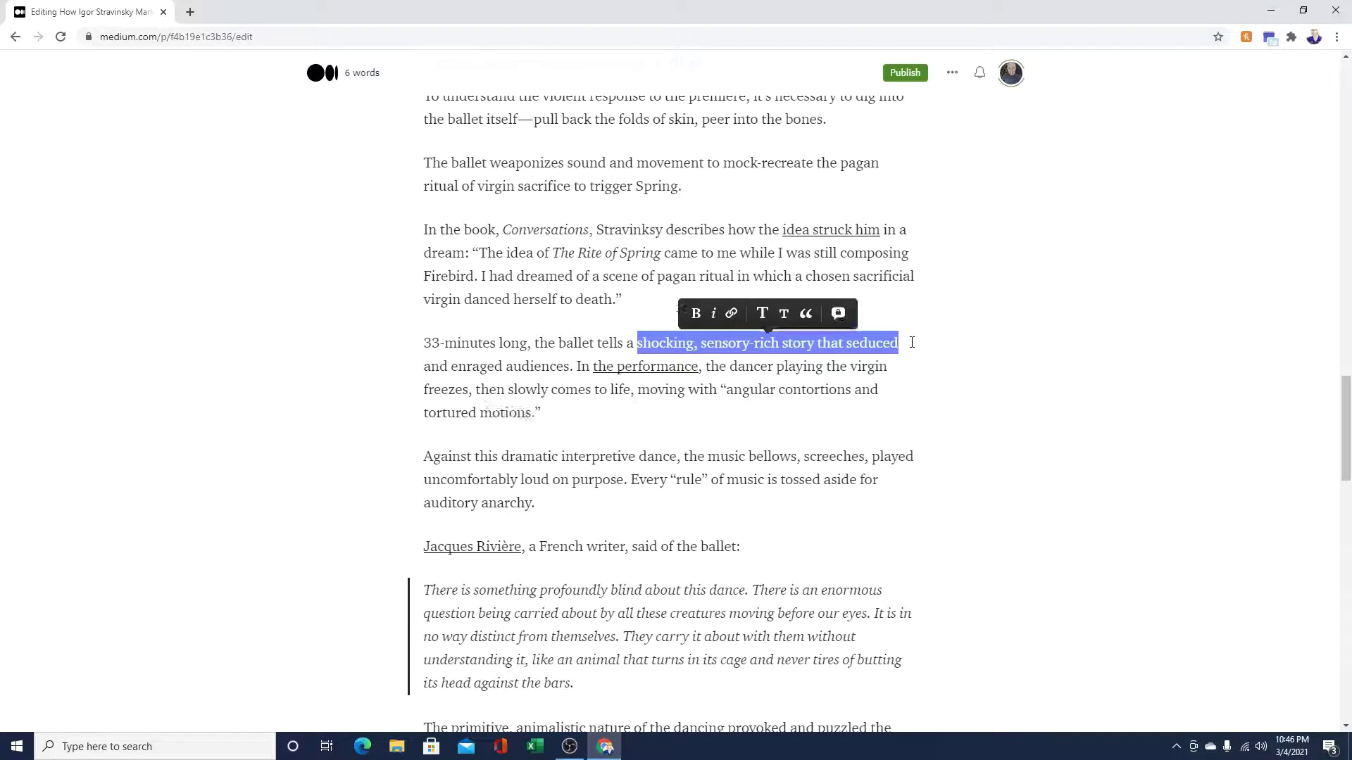
click(687, 426)
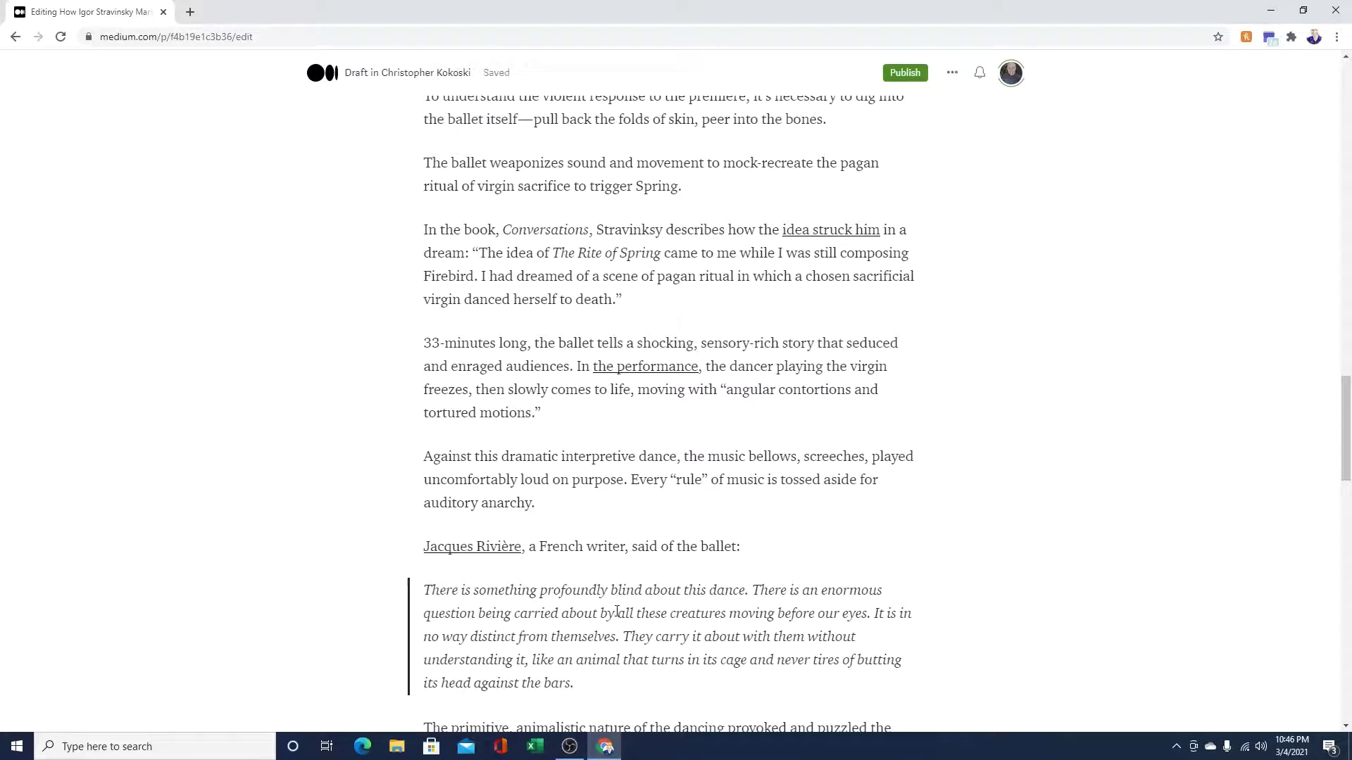
Accept the suggested "at" in place of "in" before "the beginning of World War 1" and dismiss the article suggestion for "modern"
scroll(581, 504, down, 3)
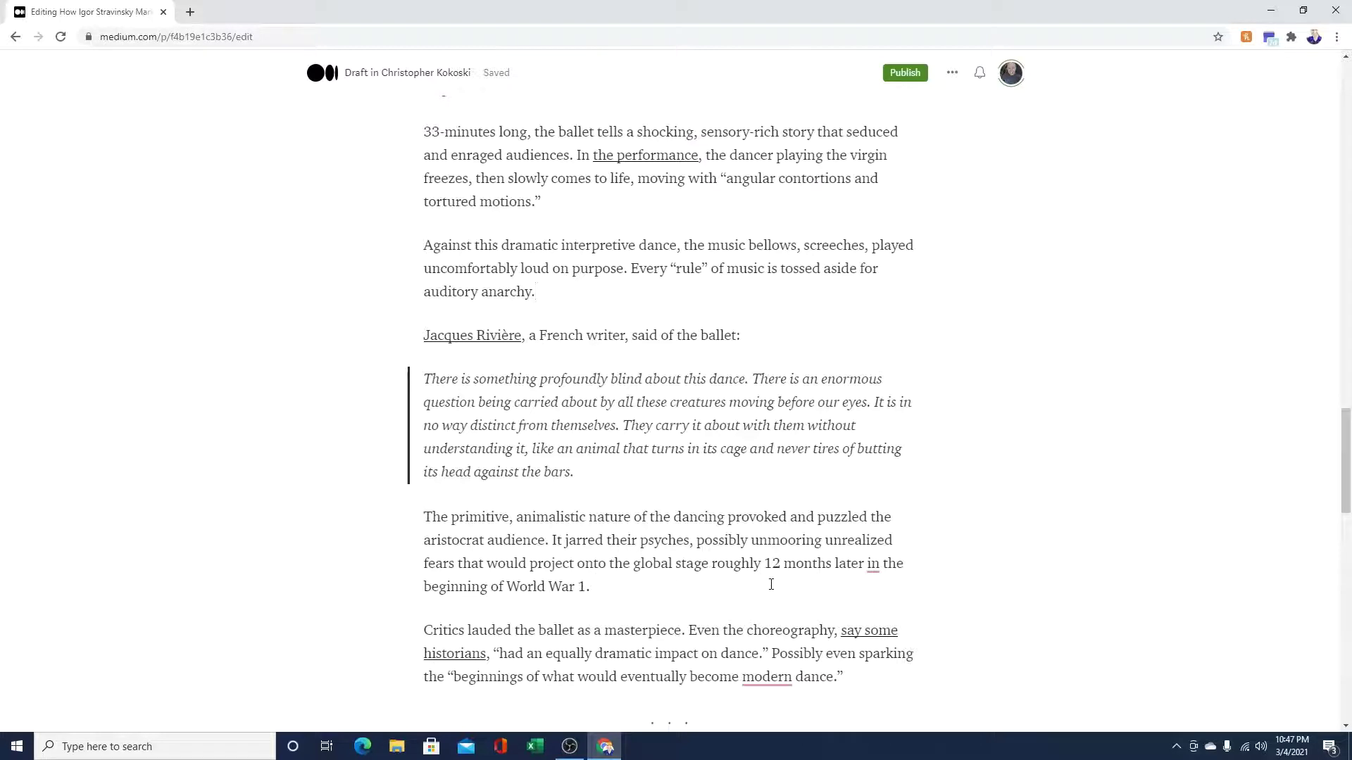
mouse_move(871, 567)
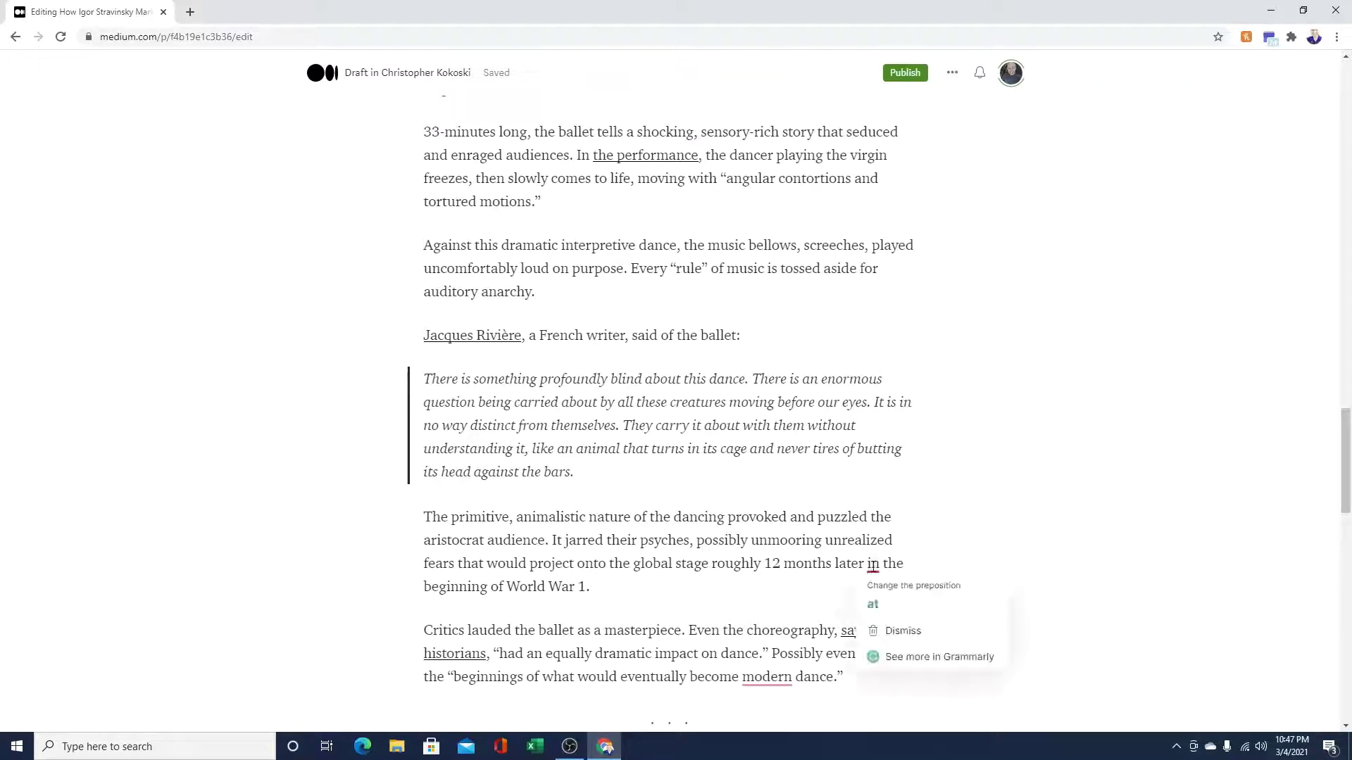
click(879, 606)
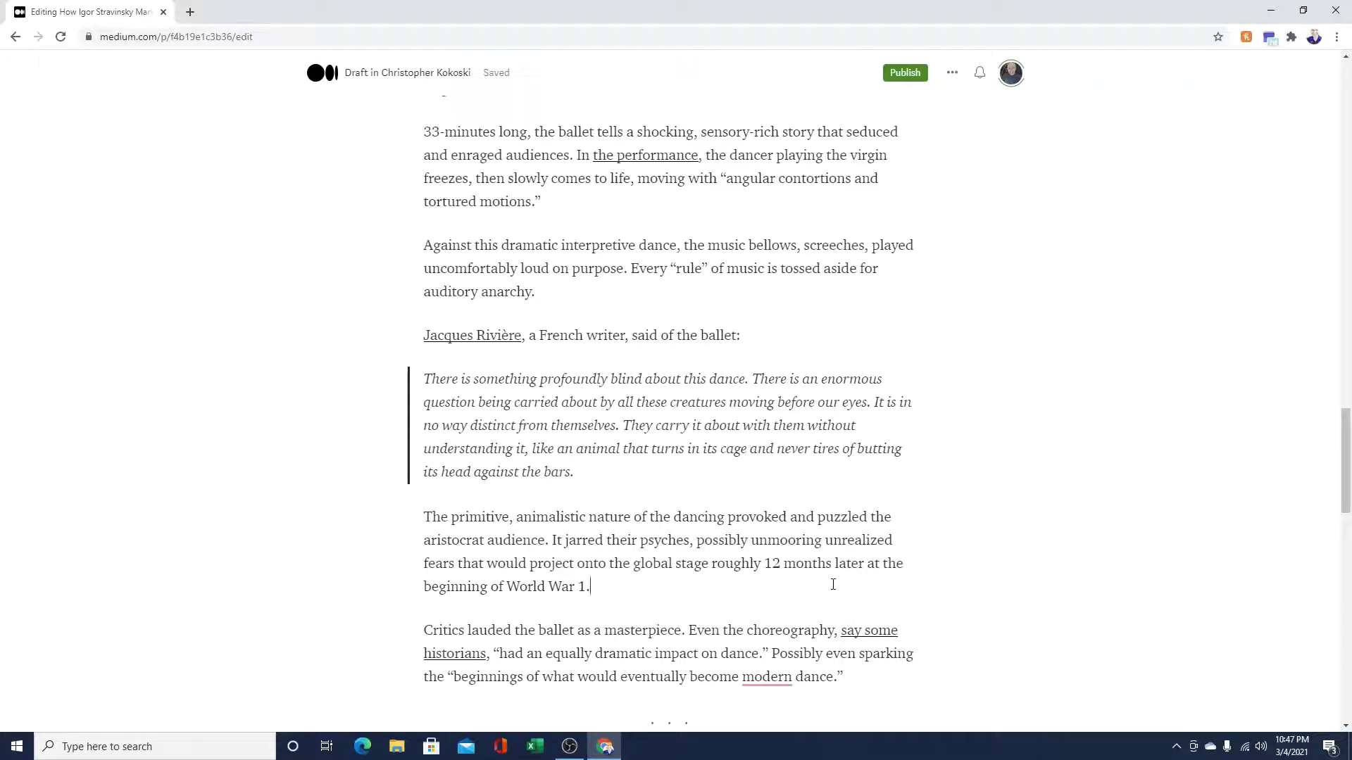
scroll(854, 572, down, 2)
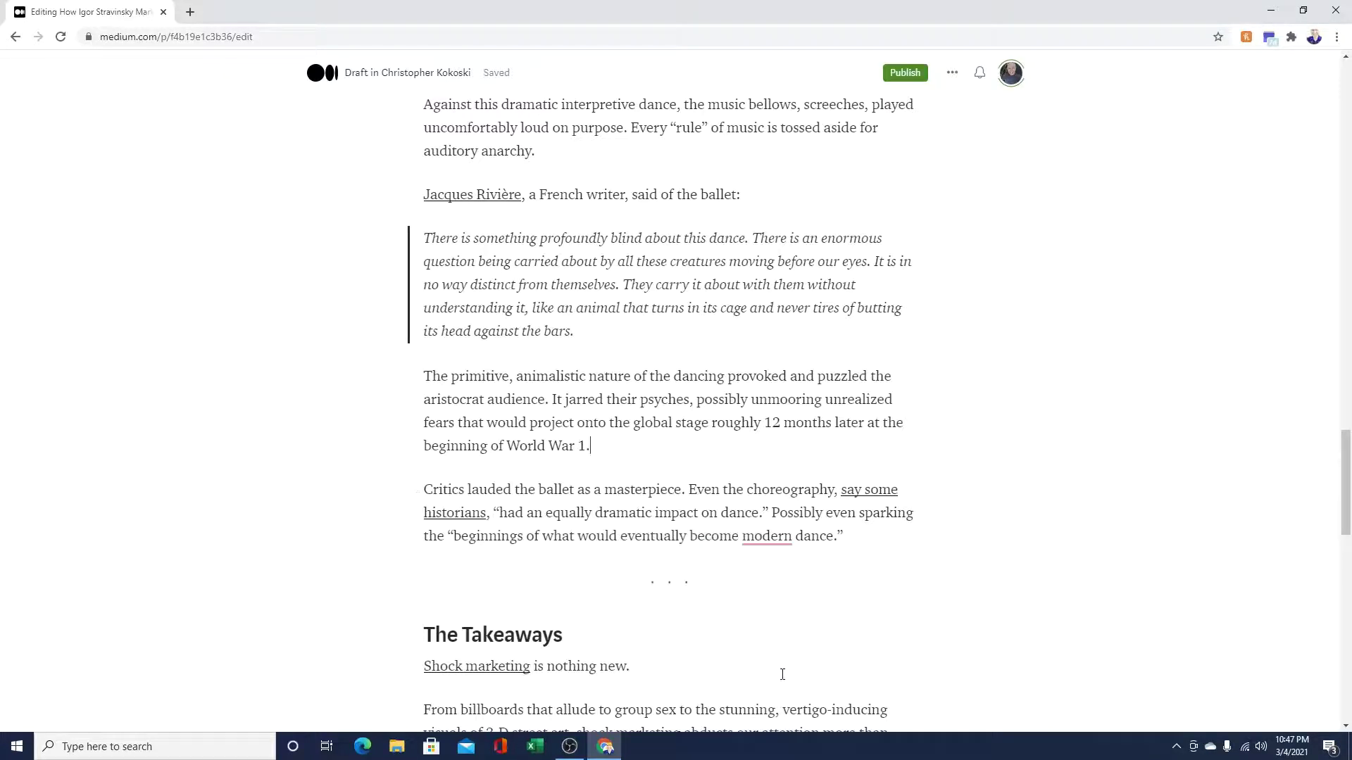
mouse_move(756, 549)
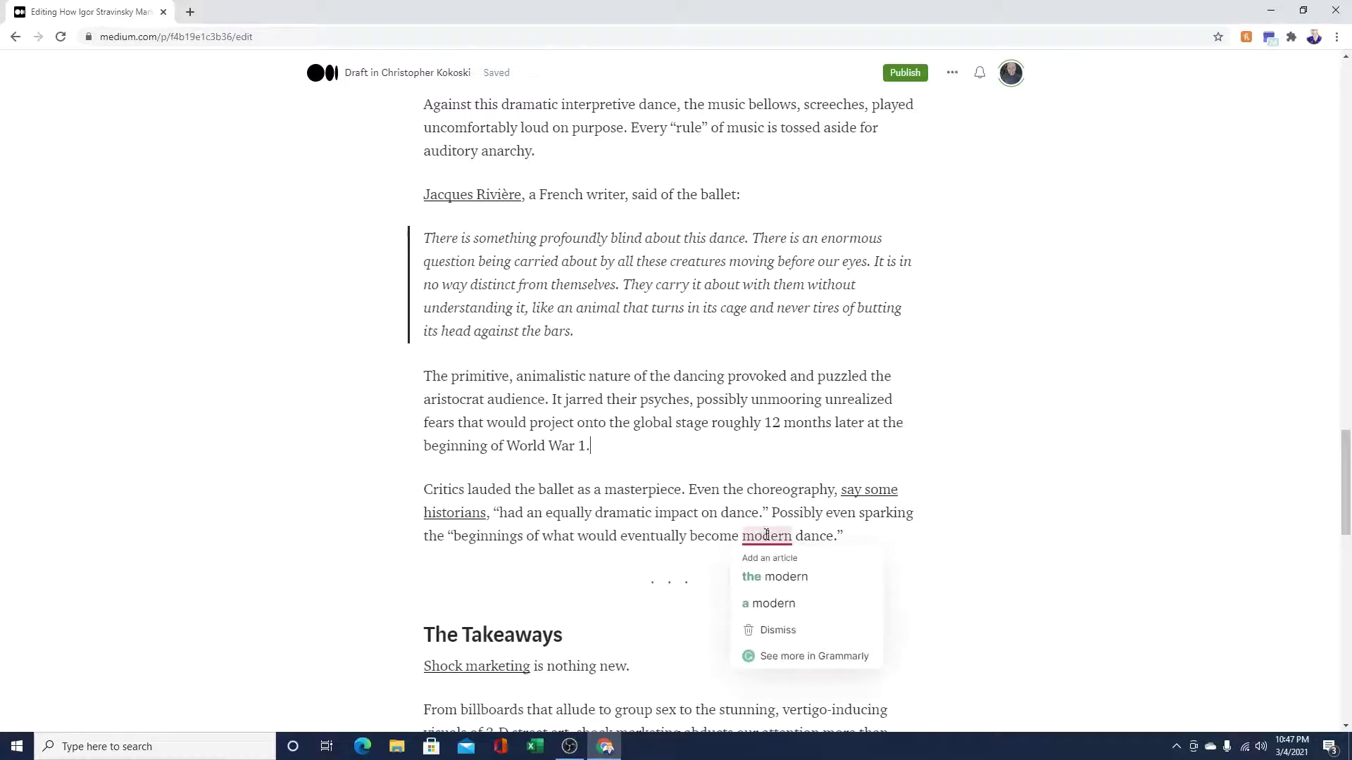
click(798, 632)
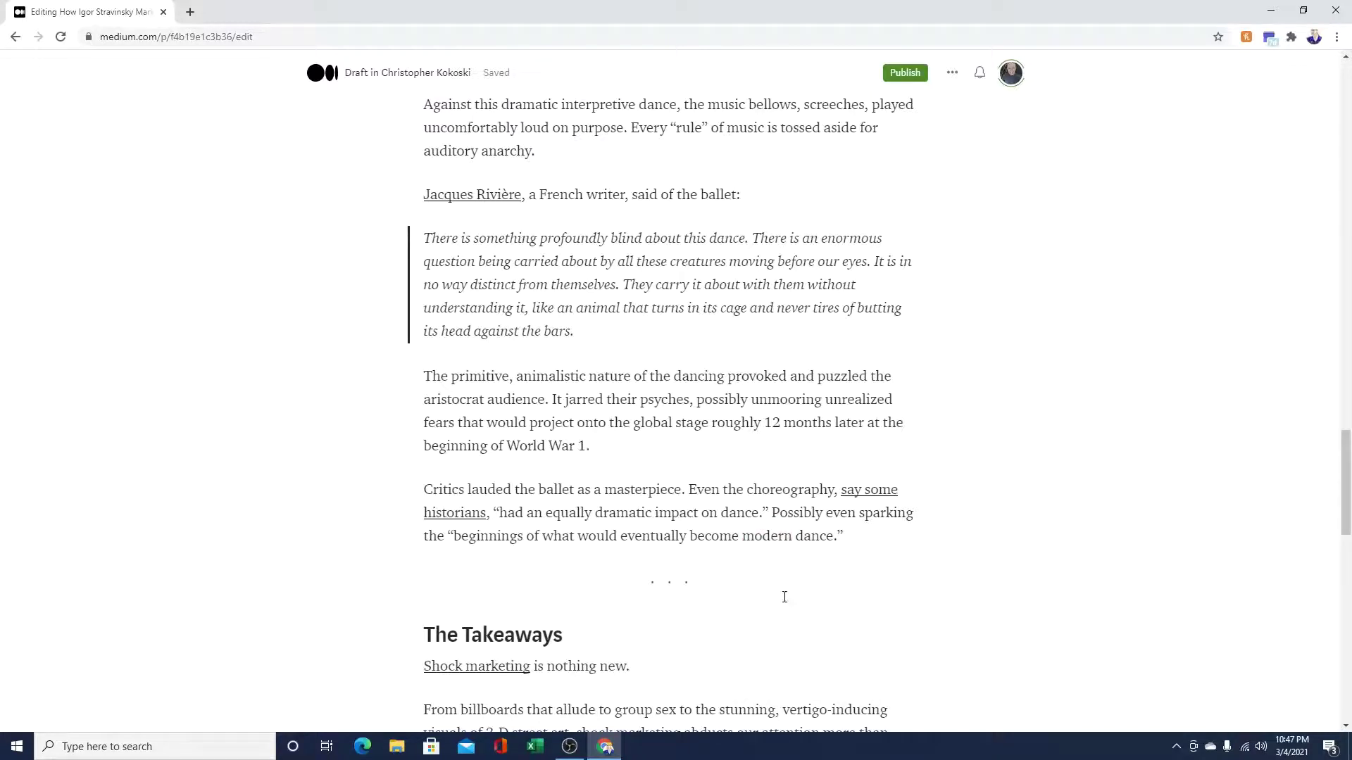
Replace "dig into" with "visit" in the sentence about the well of shock marketing under "The Takeaways"
scroll(744, 537, down, 3)
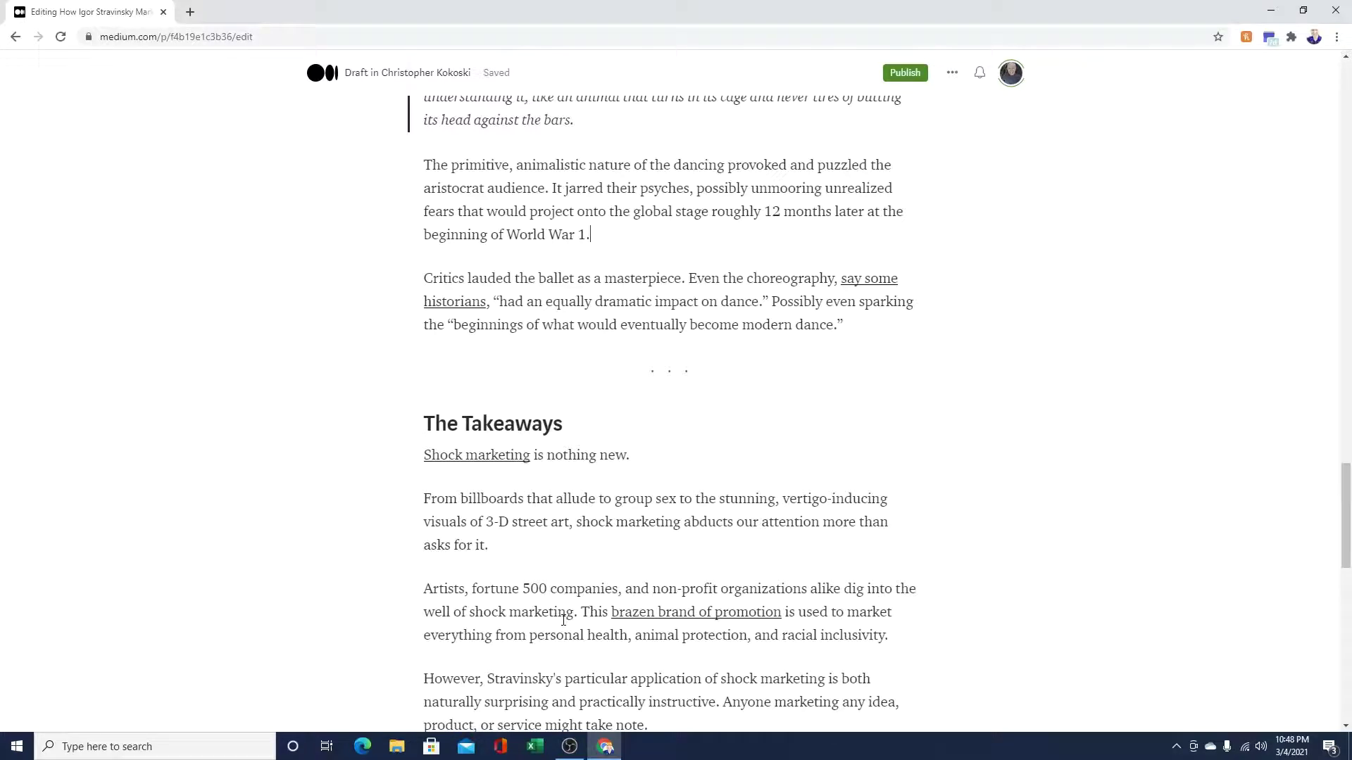
drag(843, 588, 894, 589)
click(847, 590)
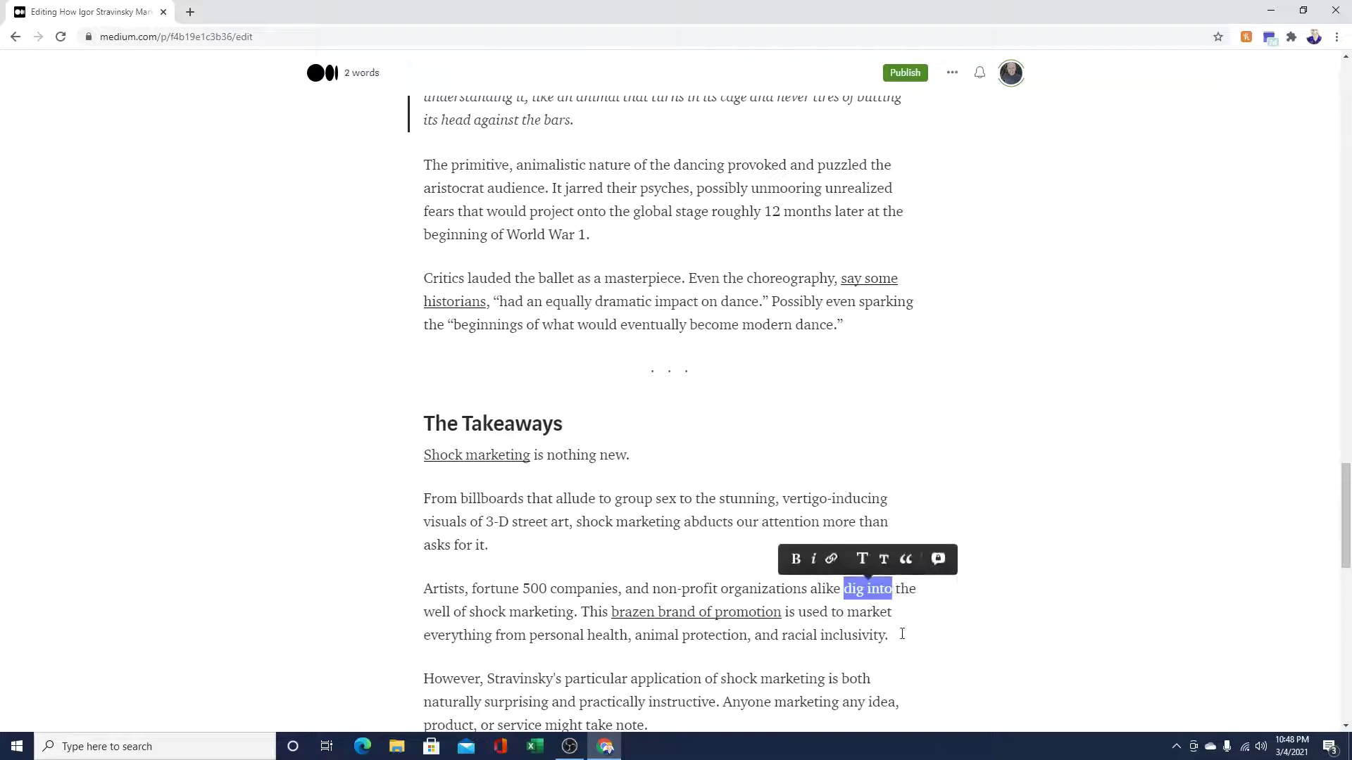
text(visit)
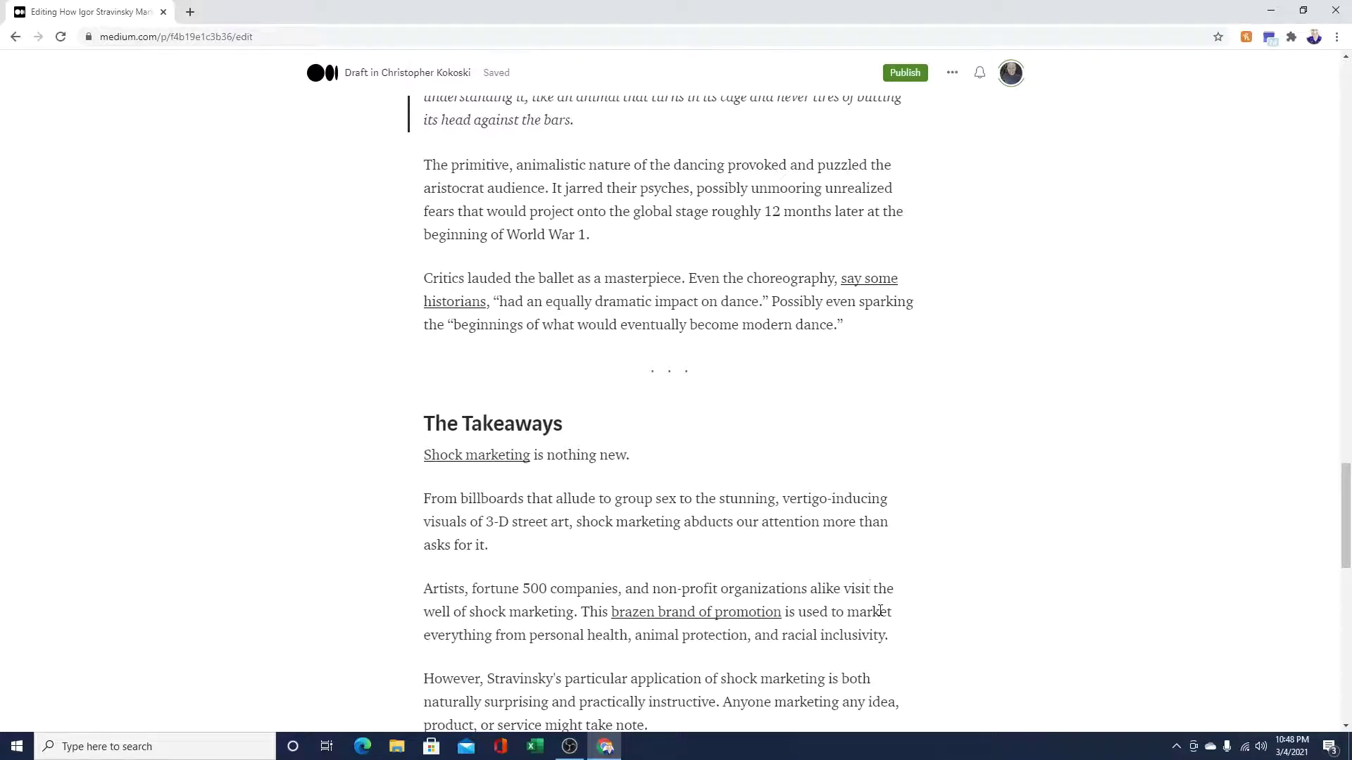
Review the rest of "The Takeaways" with its bulleted principles and the "Final Thoughts" section, and return to the story's title
scroll(846, 449, down, 2)
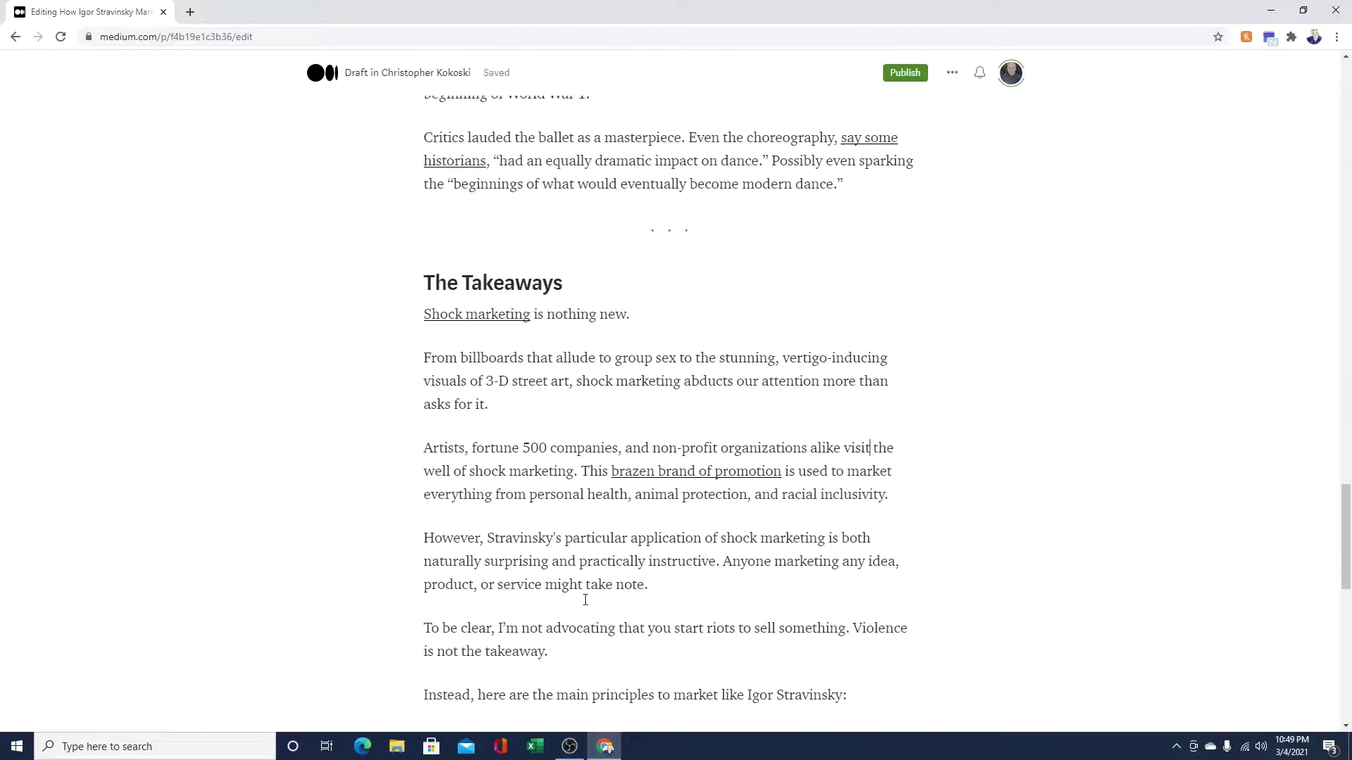
scroll(729, 580, down, 2)
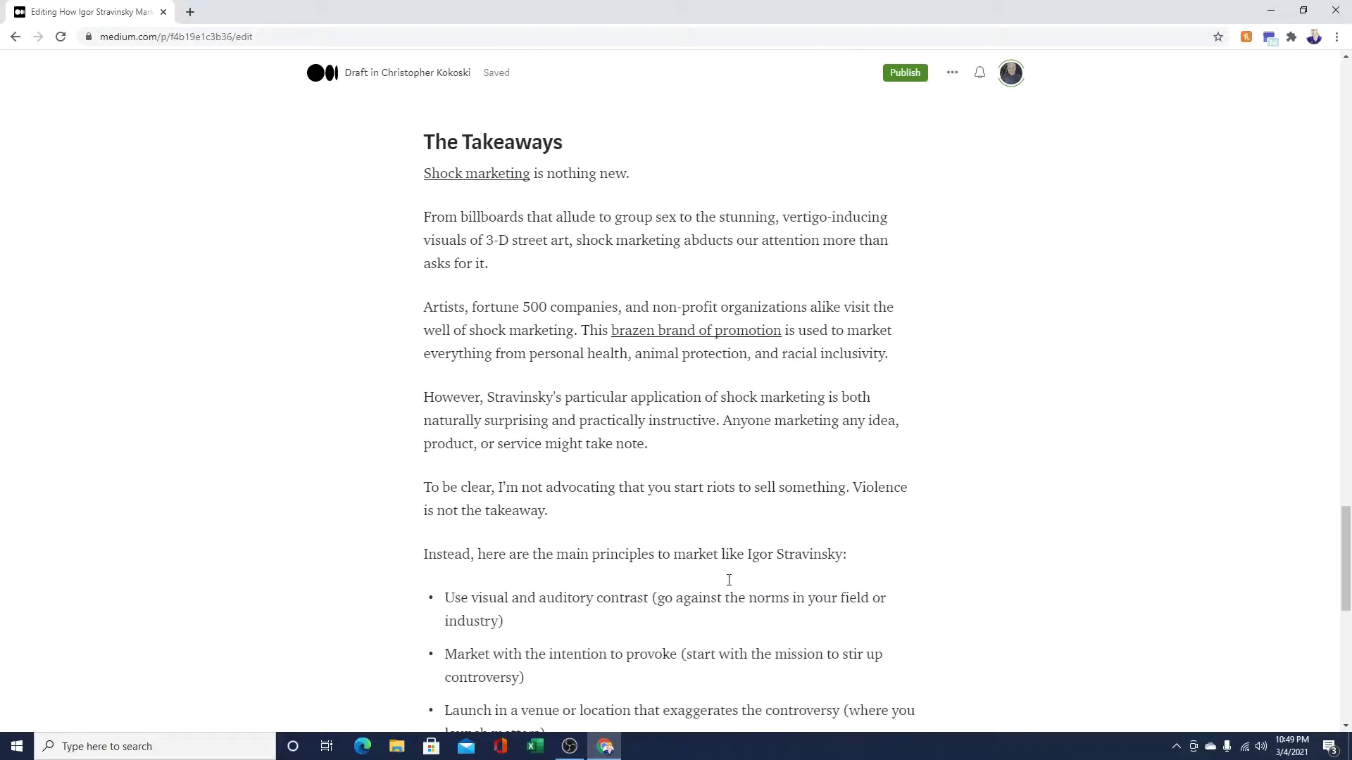
scroll(640, 522, down, 1)
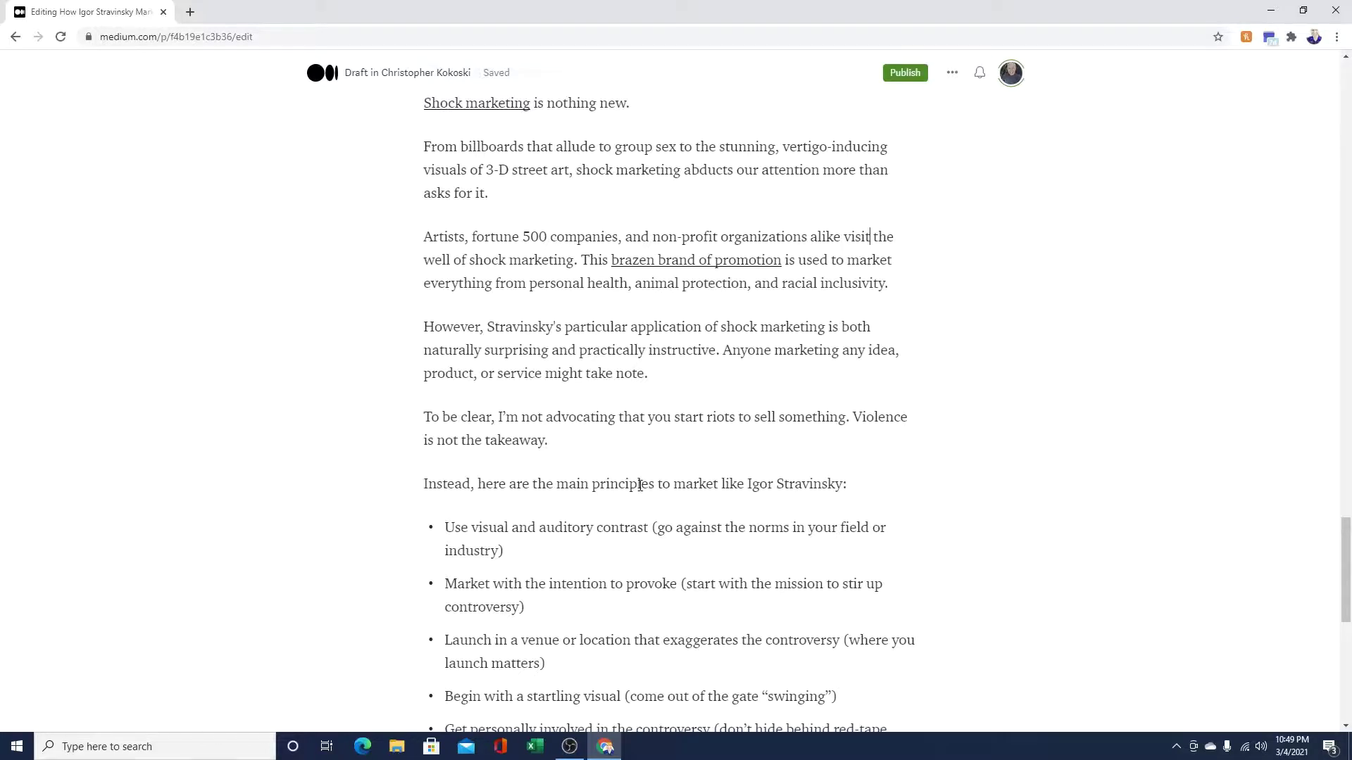
scroll(638, 485, down, 2)
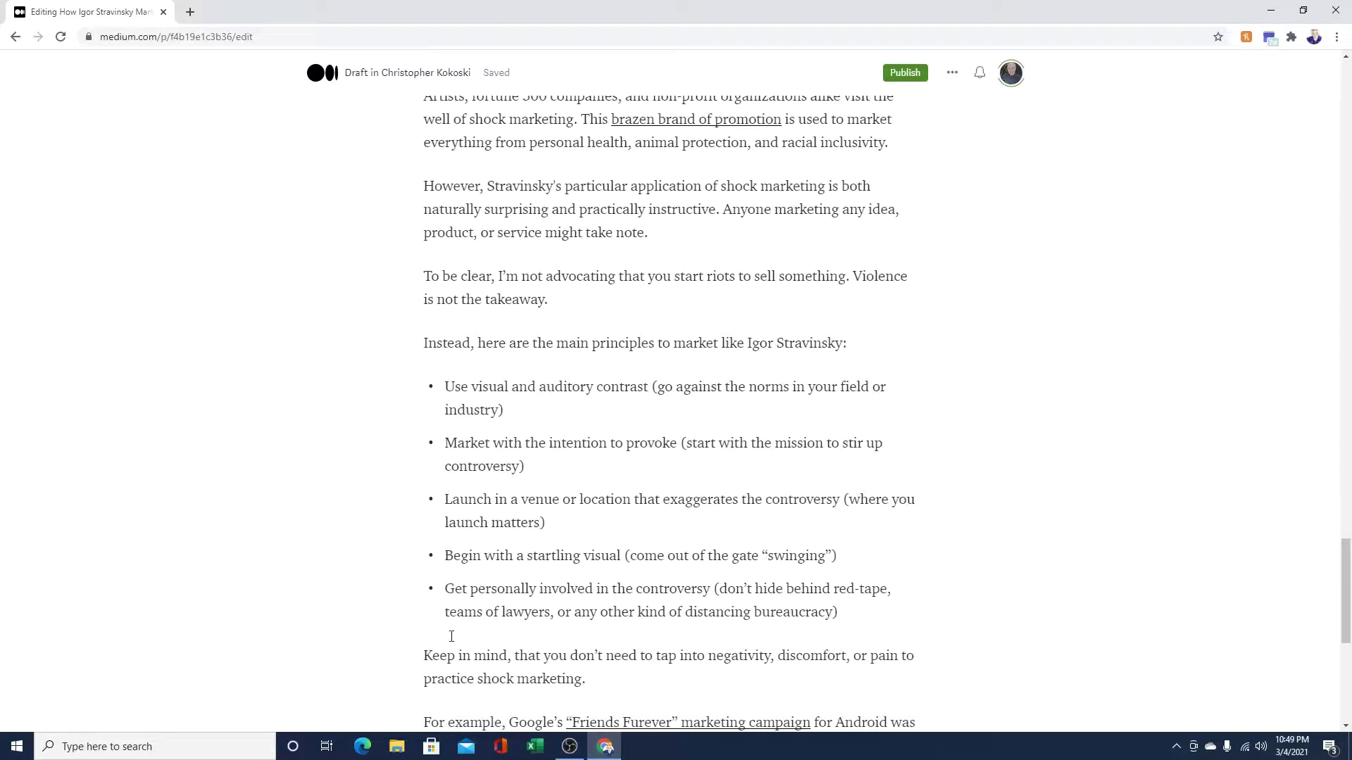
scroll(731, 660, down, 3)
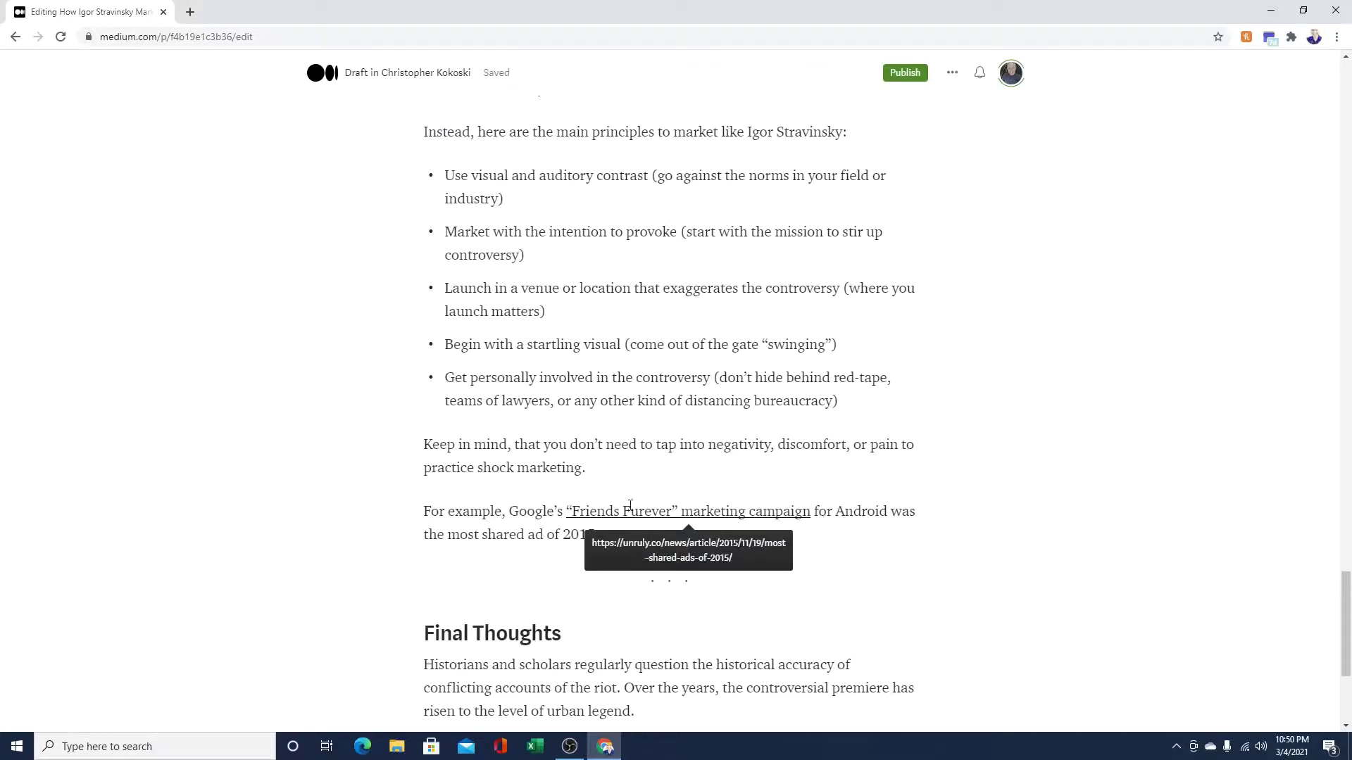
scroll(627, 465, down, 3)
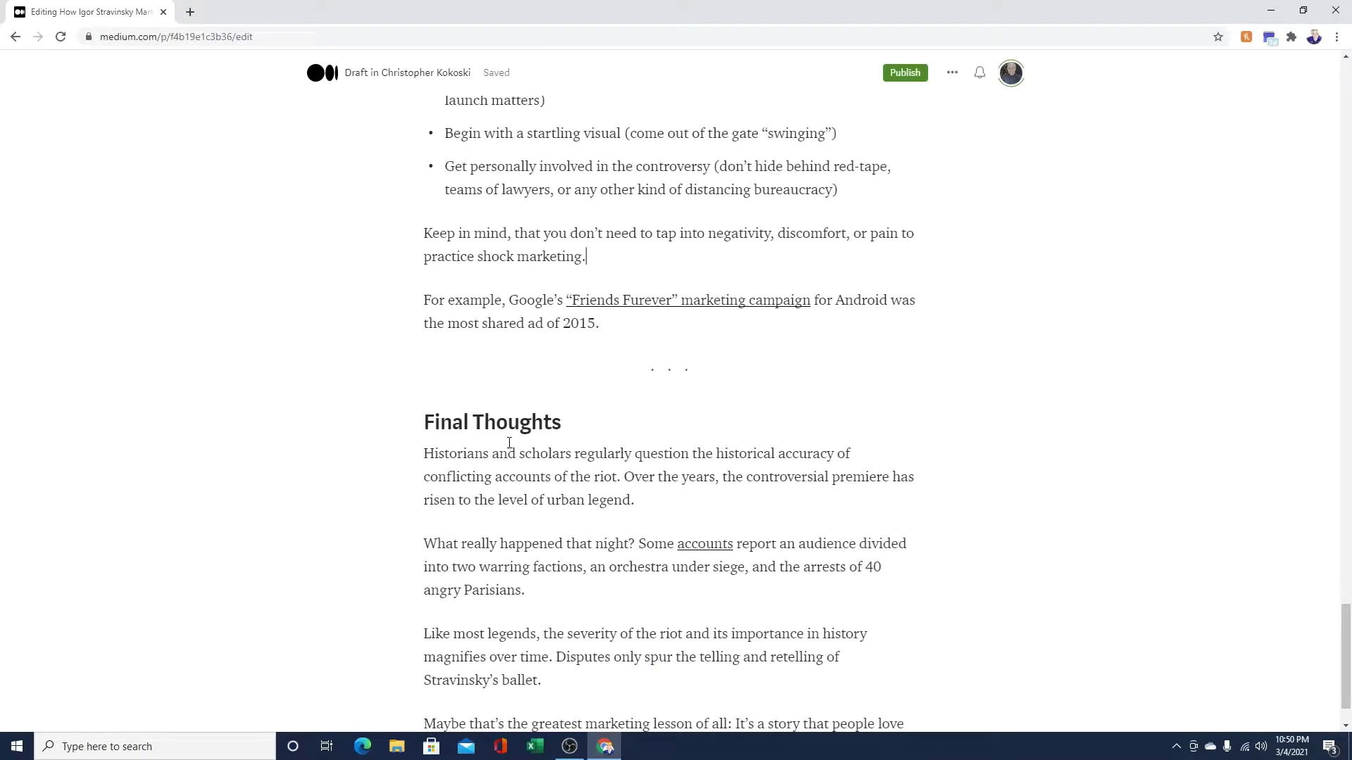
scroll(513, 443, down, 1)
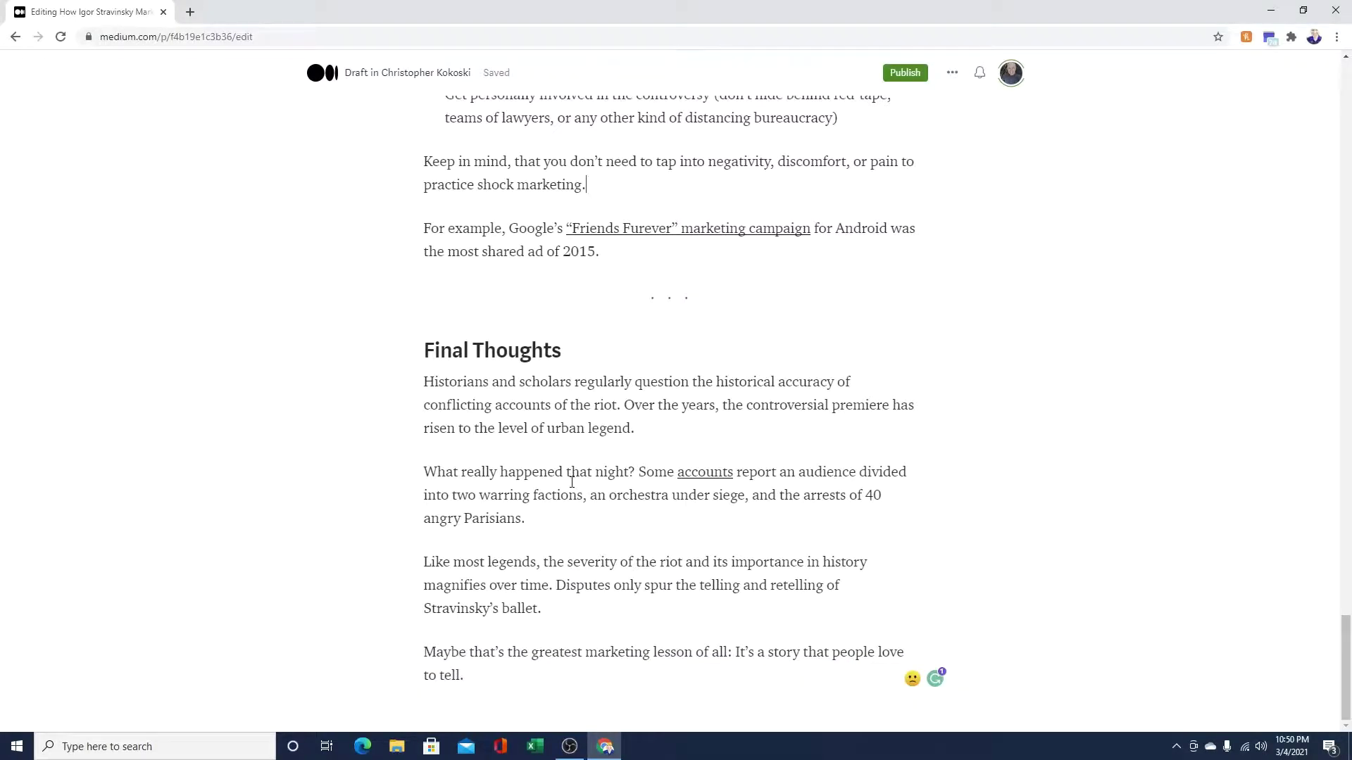
click(588, 366)
drag(1348, 616, 1348, 67)
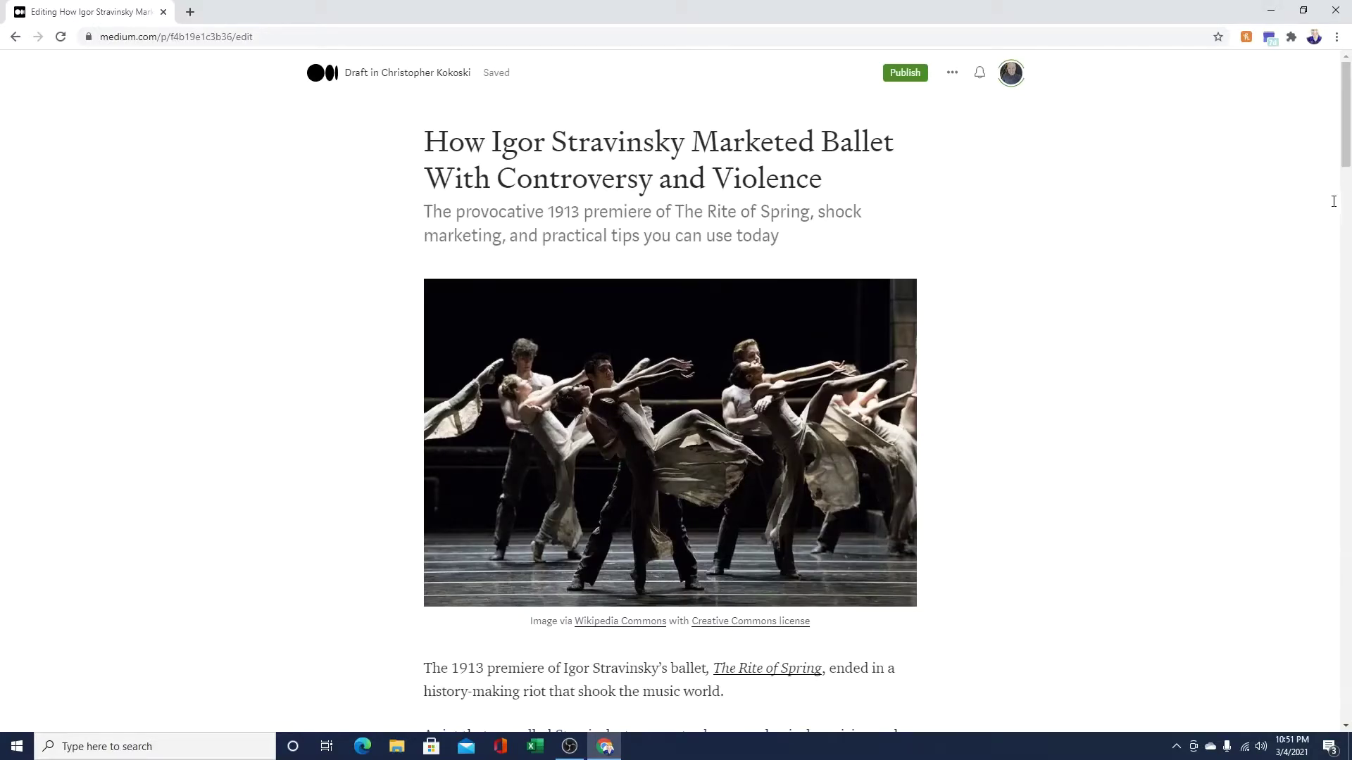
drag(1344, 112, 1282, 94)
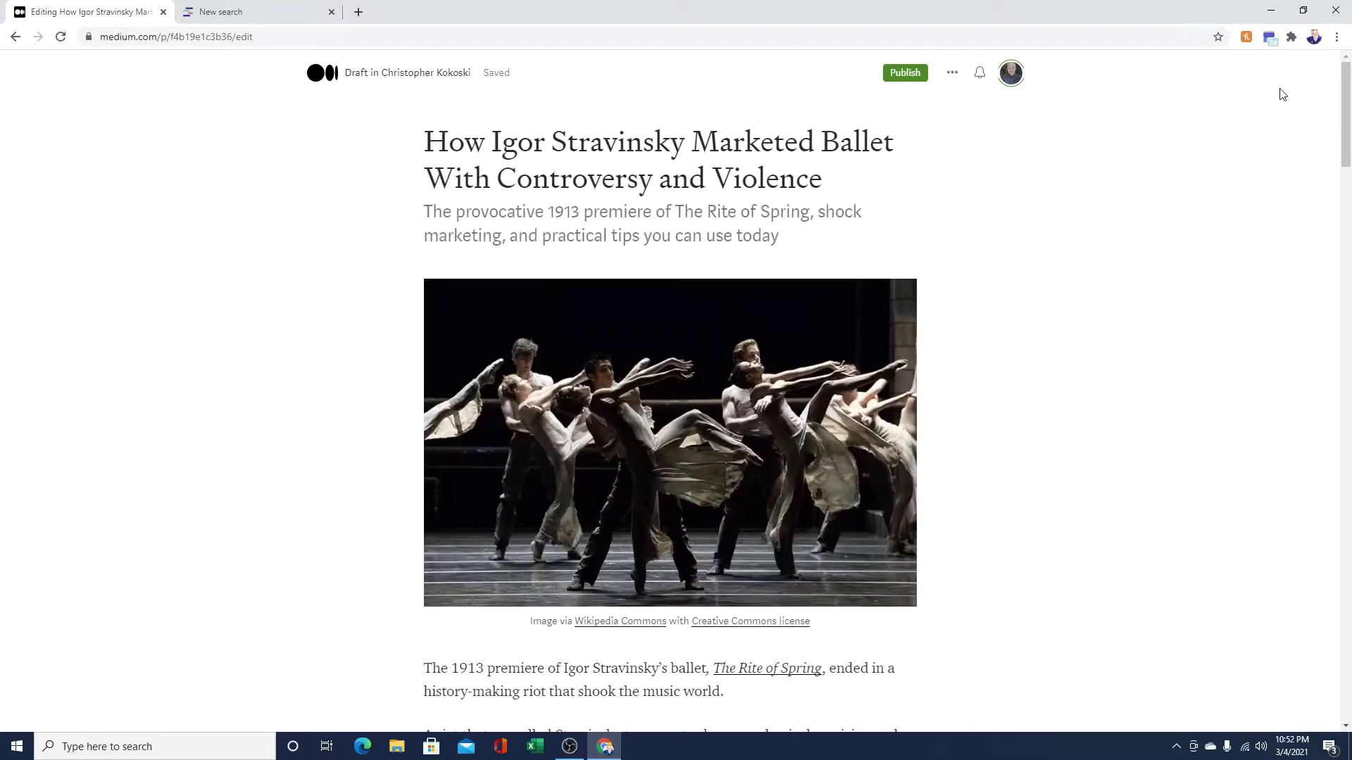